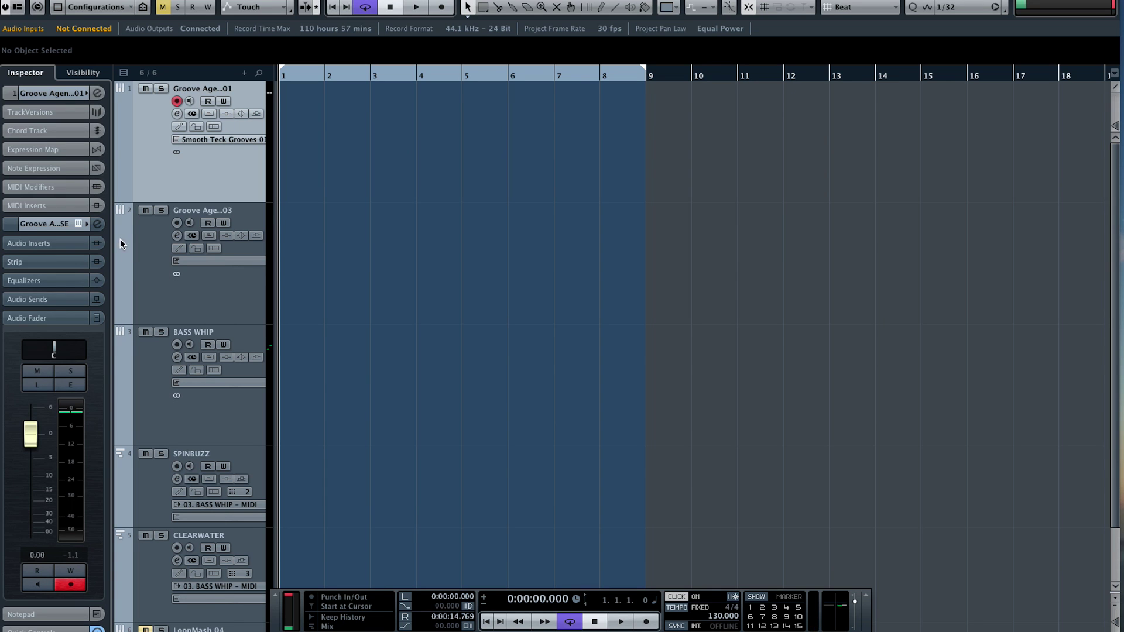
Step: Open track 1's Groove Agent SE 4 window, showing the Smooth Teck Kit 01 pattern page
{"action": "left_click", "coordinate": [78, 223]}
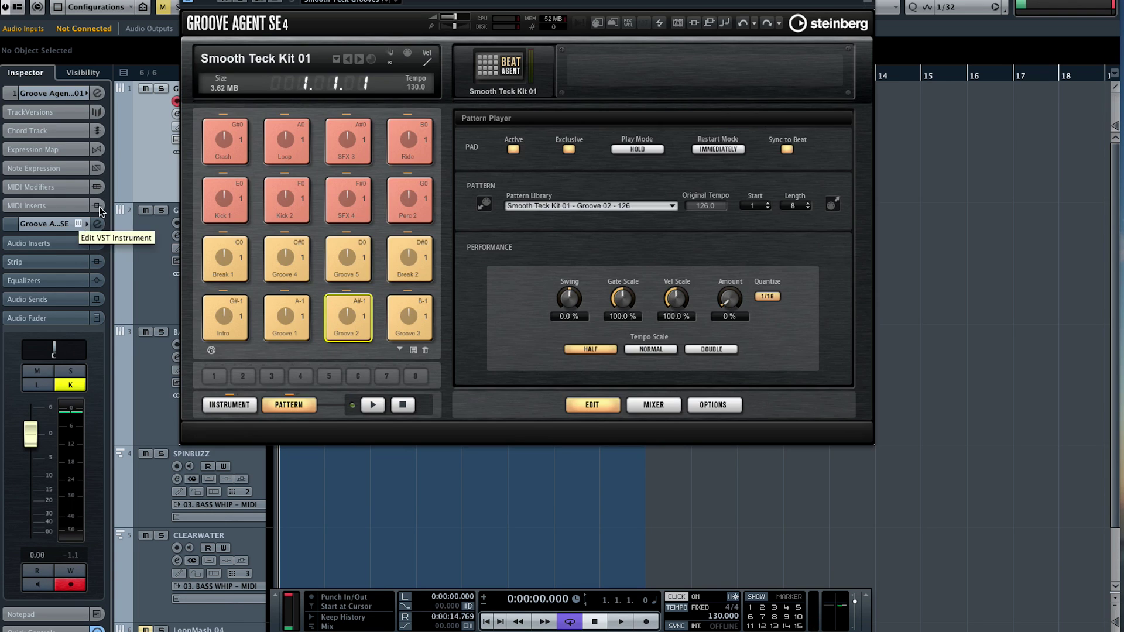
Step: Show Groove Agent's instrument pads, browse banks 1 and 8, and settle on bank 3
{"action": "left_click", "coordinate": [230, 406]}
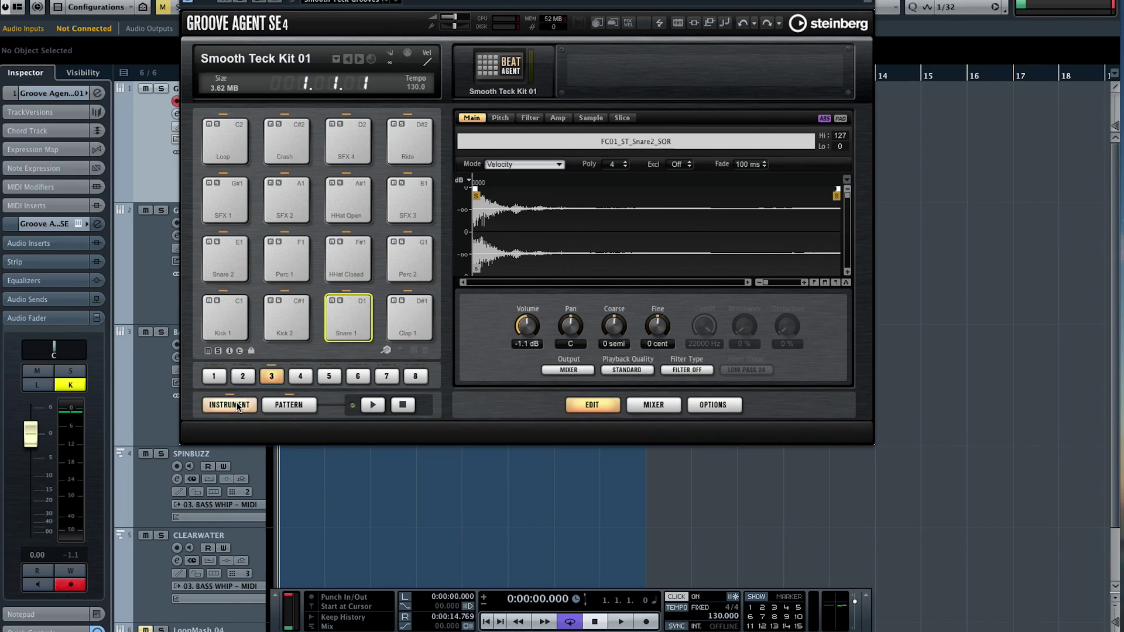
{"action": "left_click", "coordinate": [219, 377]}
{"action": "left_click", "coordinate": [410, 376]}
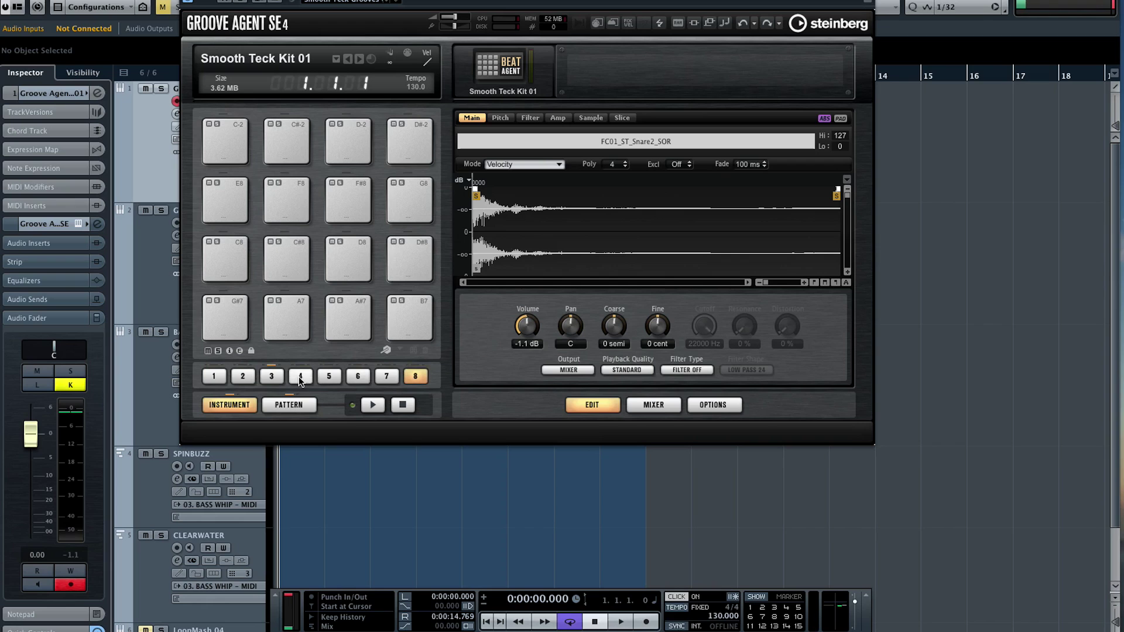
{"action": "left_click", "coordinate": [271, 377]}
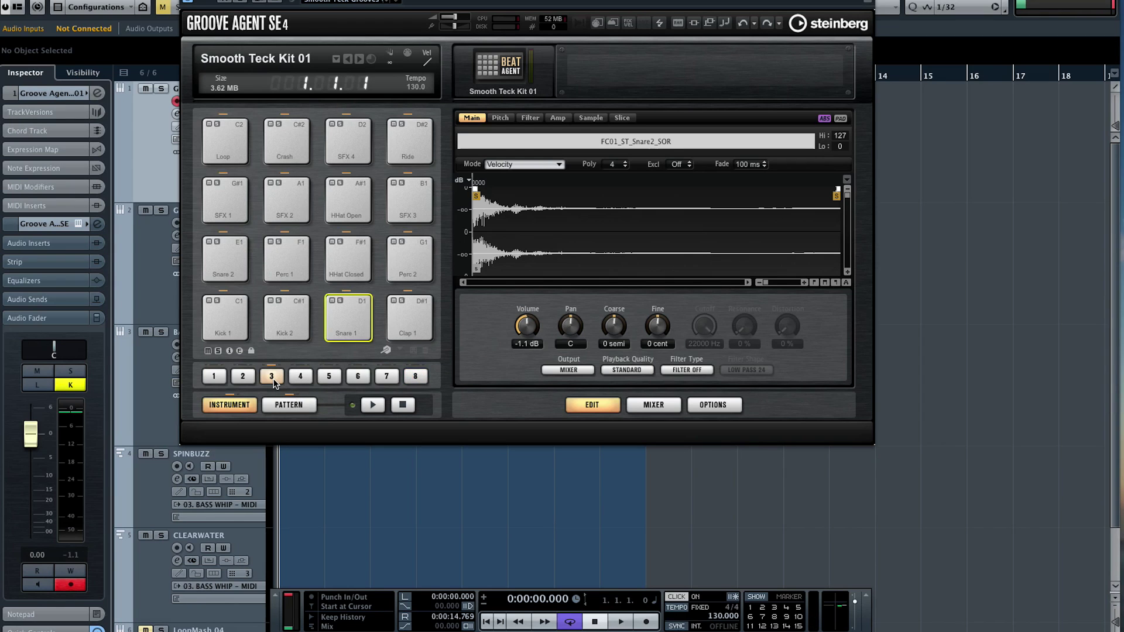
{"action": "left_click", "coordinate": [338, 2]}
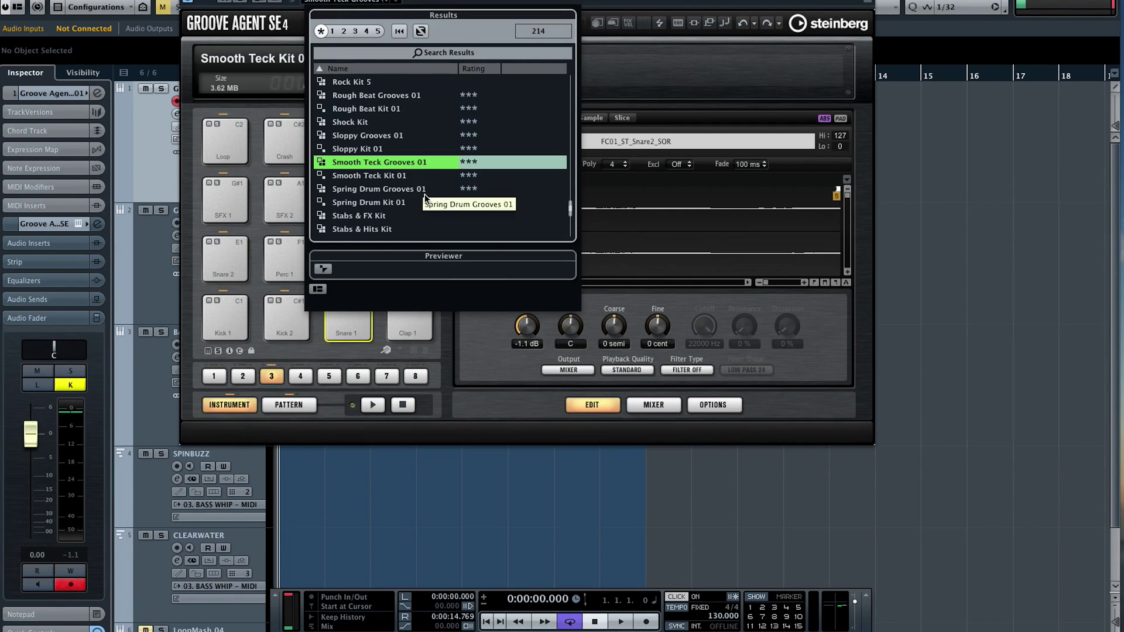
{"action": "scroll", "coordinate": [425, 196], "scroll_direction": "up", "scroll_amount": 15}
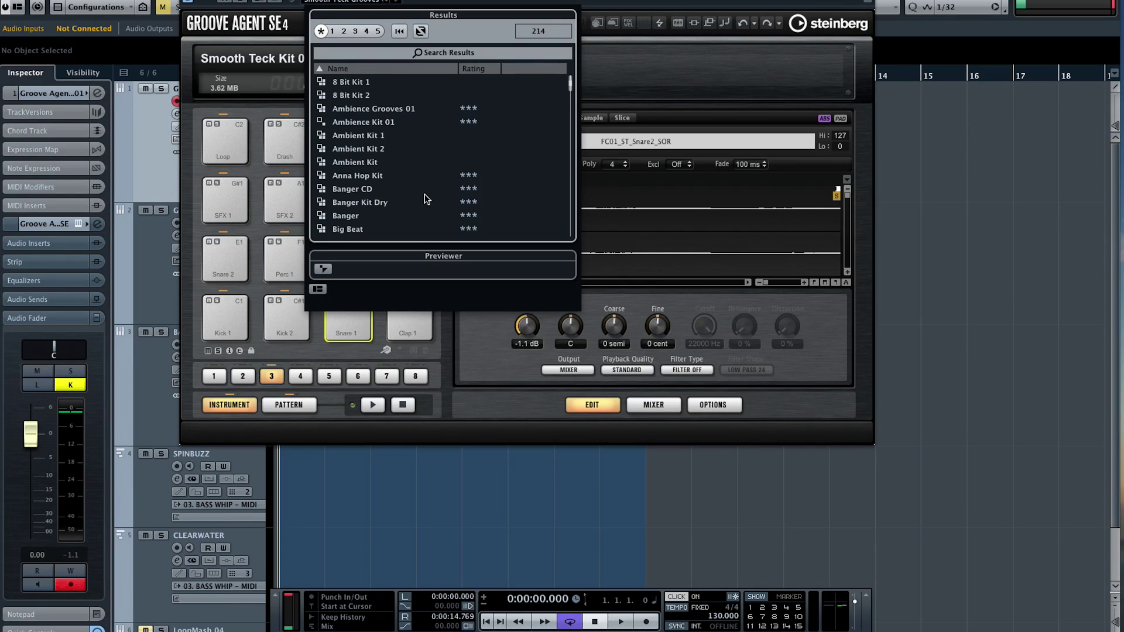
{"action": "left_click", "coordinate": [404, 2]}
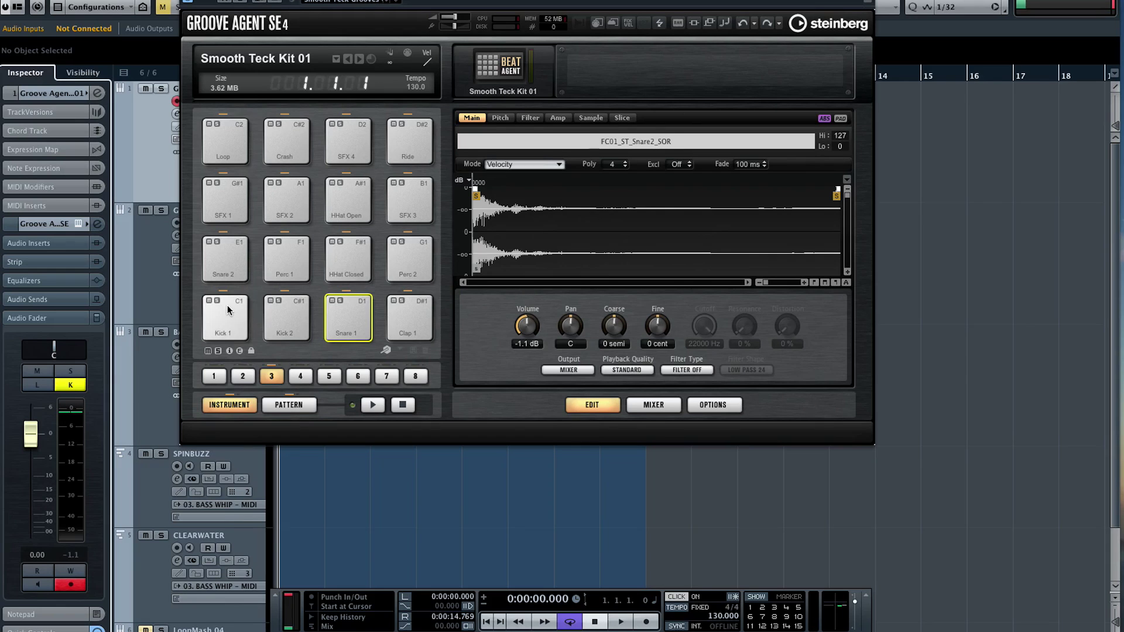
Step: Audition the Kick 2, Perc 1 and Snare 2 pads, then move the plugin window right
{"action": "left_click", "coordinate": [287, 311]}
{"action": "left_click", "coordinate": [284, 275]}
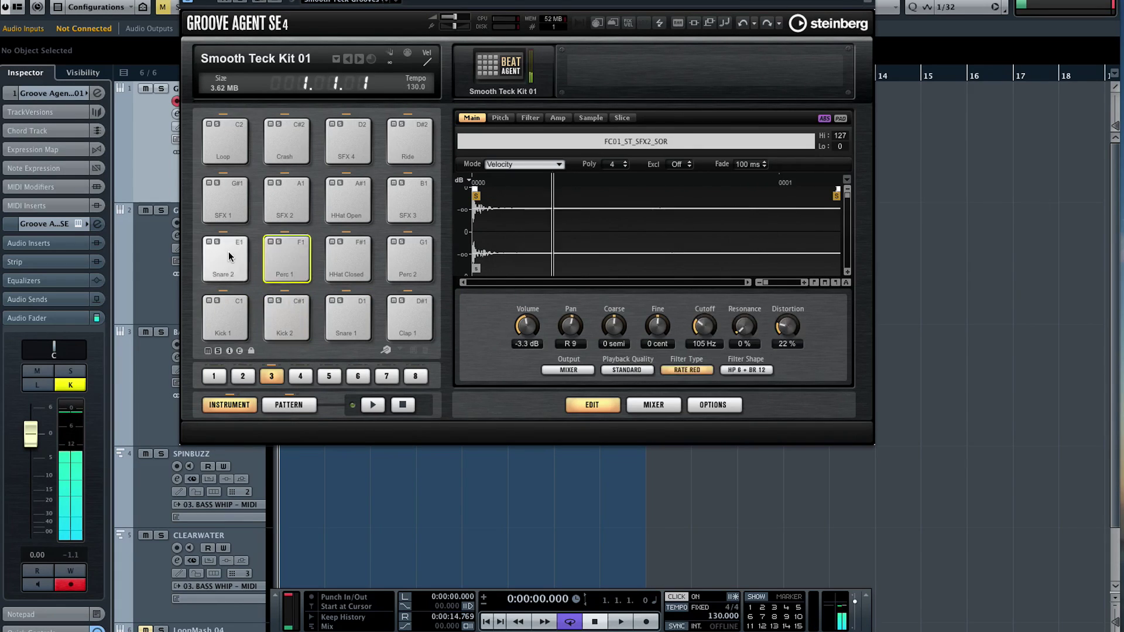
{"action": "left_click", "coordinate": [223, 258]}
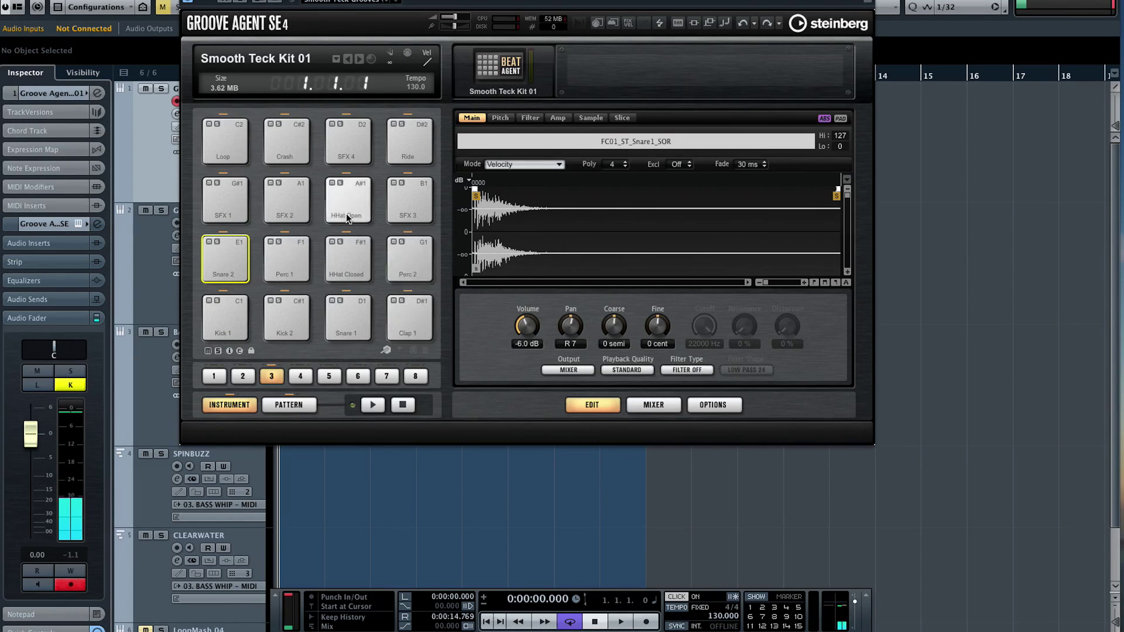
{"action": "left_click_drag", "start_coordinate": [351, 1], "coordinate": [667, 2]}
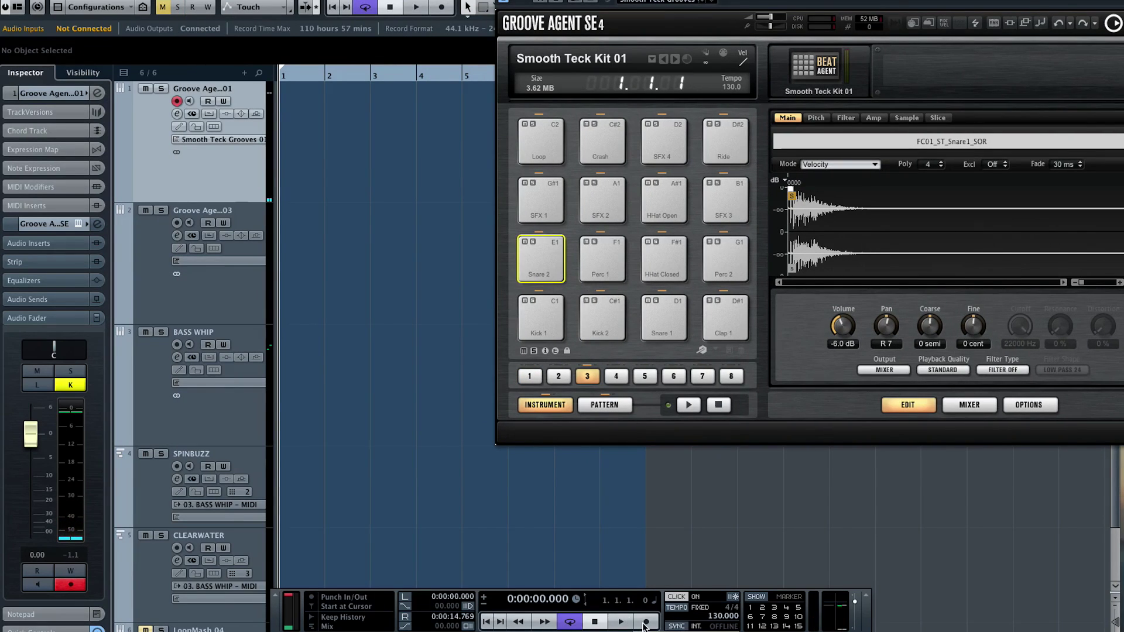
Step: Record a pad performance on track 1 with the metronome on, then close Groove Agent
{"action": "left_click", "coordinate": [644, 624]}
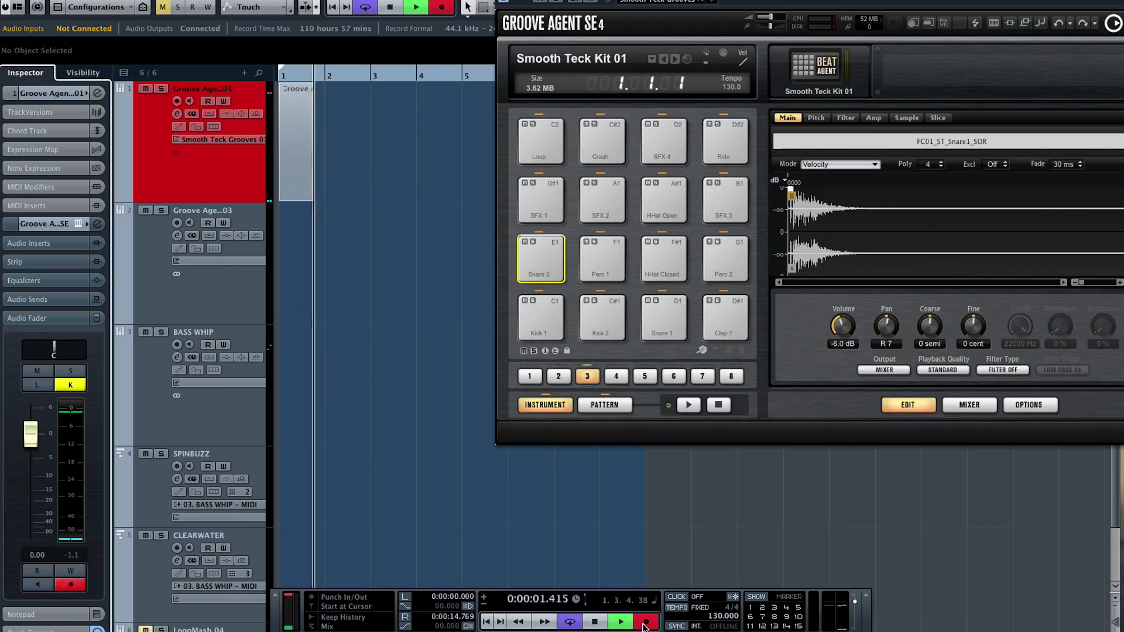
{"action": "key", "text": "c"}
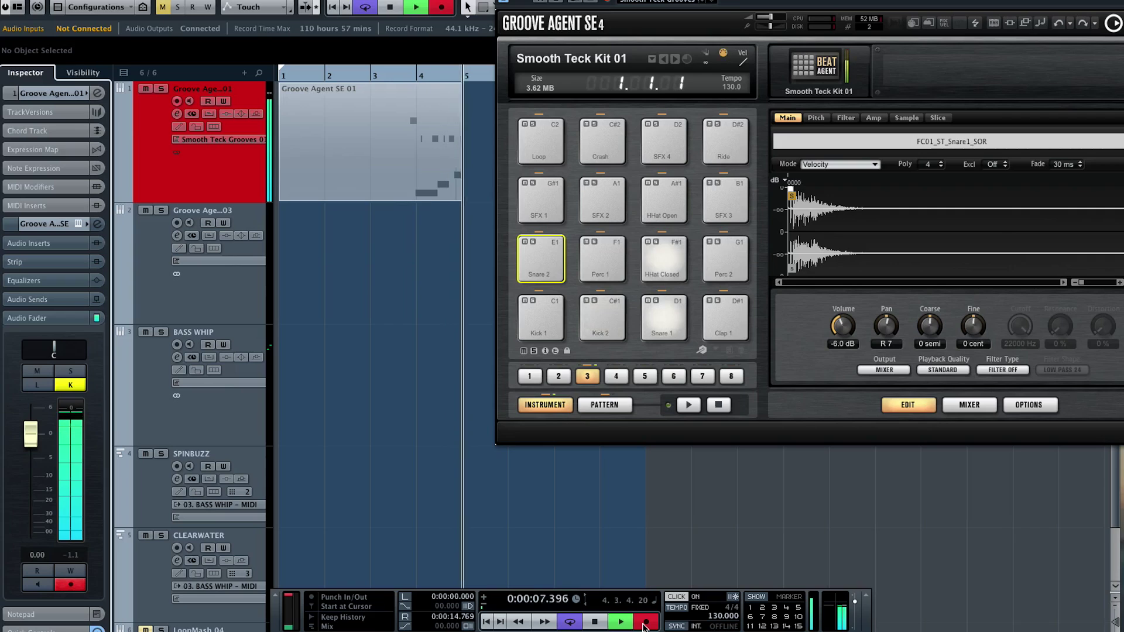
{"action": "key", "text": "space"}
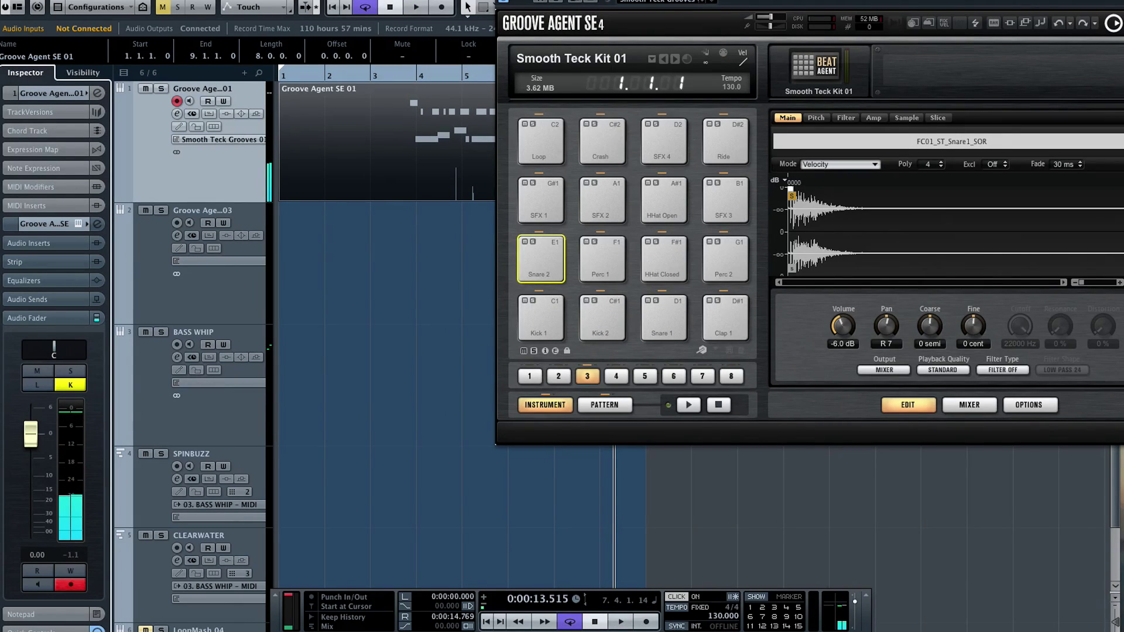
{"action": "key", "text": "ctrl+w"}
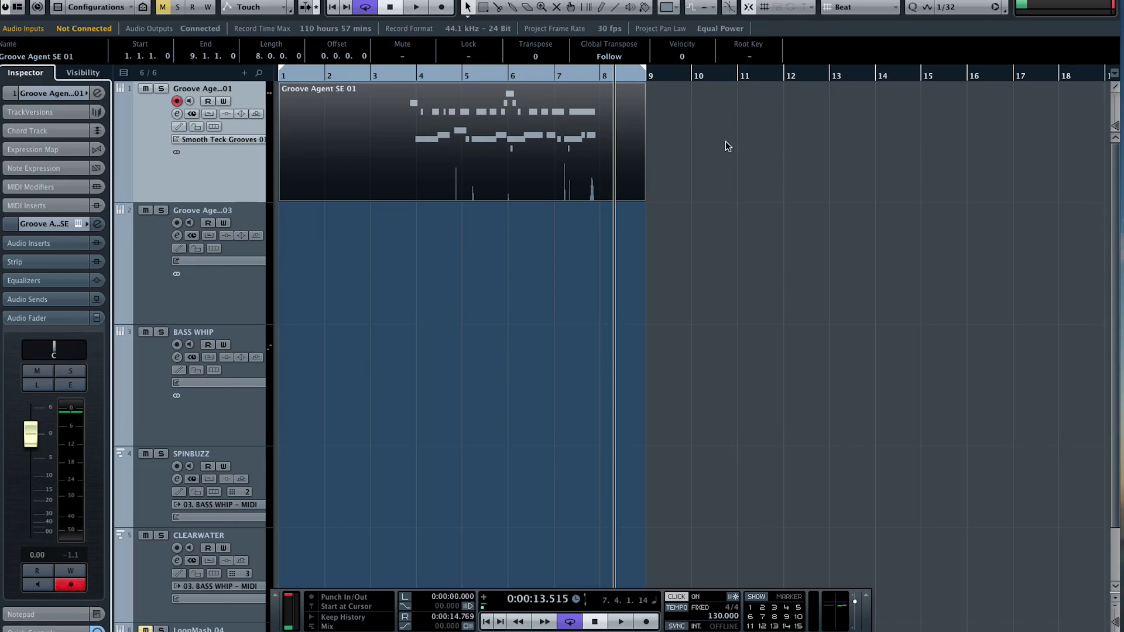
Step: Play back the recording from just before bar 4 and set Quantize to 1/16
{"action": "left_click", "coordinate": [413, 75]}
{"action": "key", "text": "space"}
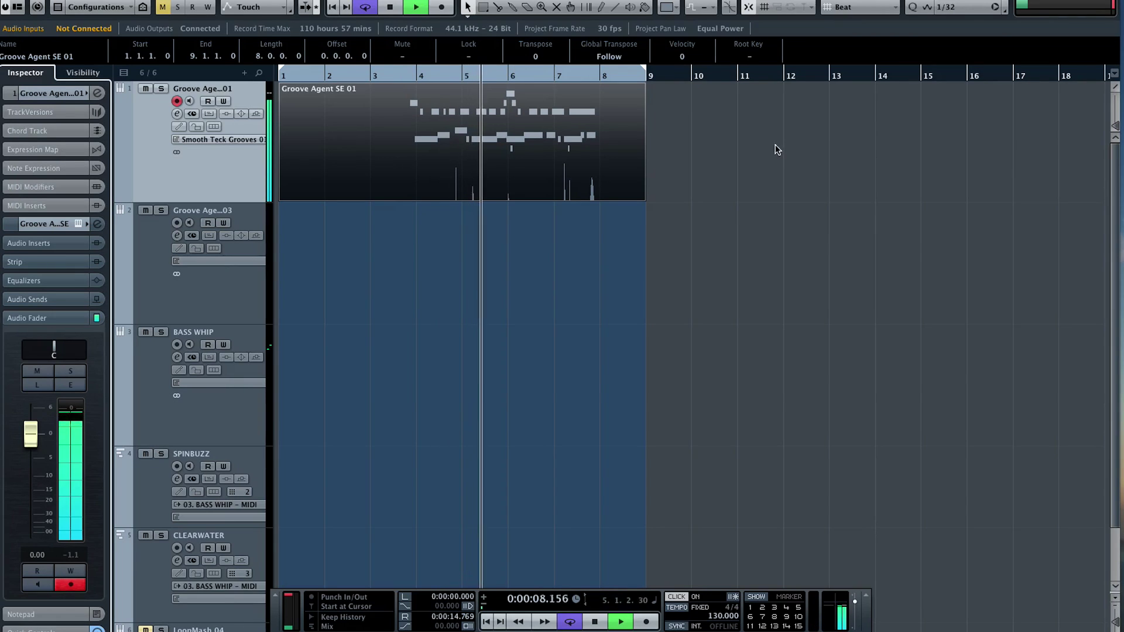
{"action": "key", "text": "space"}
{"action": "left_click", "coordinate": [967, 11]}
{"action": "left_click", "coordinate": [951, 6]}
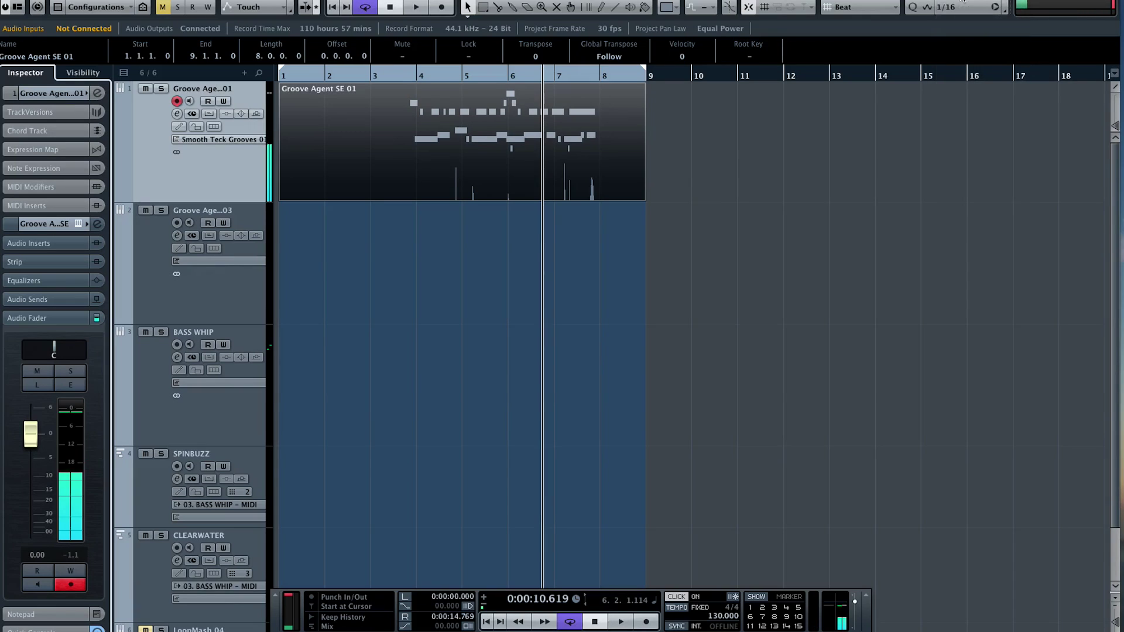
Step: Select the recorded part, play from bar 1, and trim its start forward to bar 3
{"action": "left_click", "coordinate": [692, 140]}
{"action": "left_click", "coordinate": [542, 137]}
{"action": "key", "text": "KP_Decimal"}
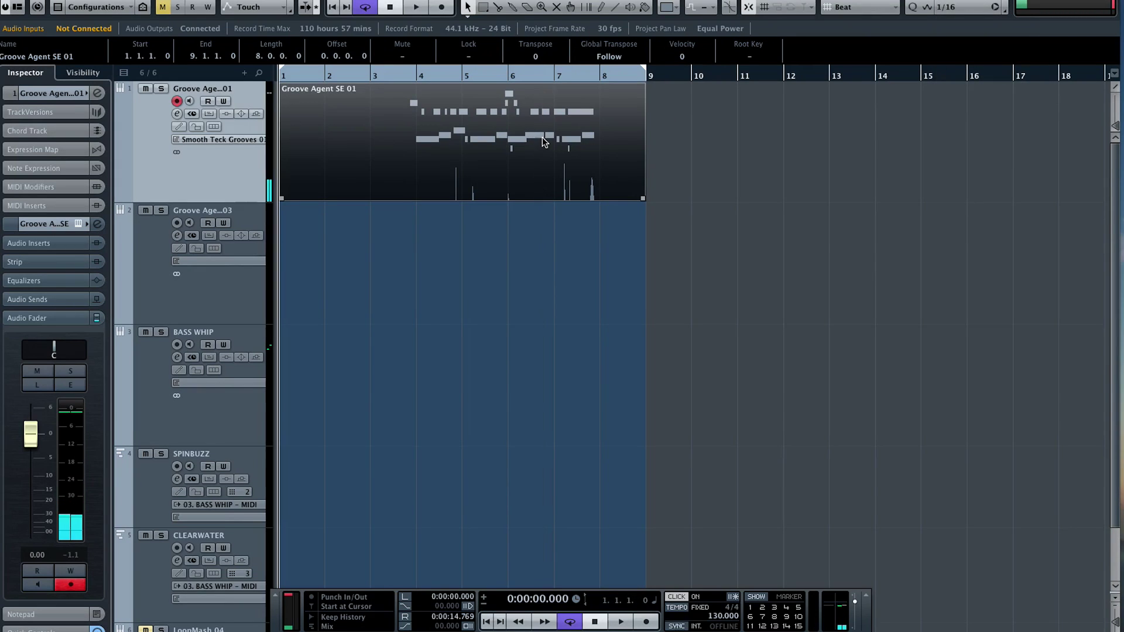
{"action": "key", "text": "space"}
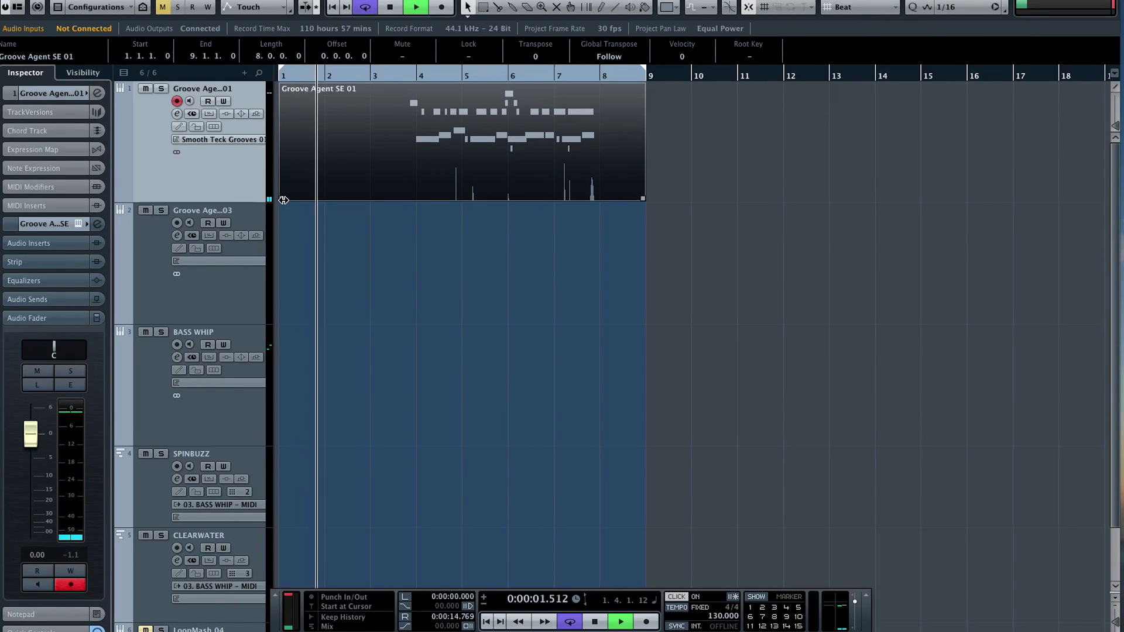
{"action": "left_click_drag", "start_coordinate": [282, 189], "coordinate": [334, 159]}
Step: Shorten the part to end at bar 2, check its notes in the Key Editor, then close it
{"action": "key", "text": "space"}
{"action": "left_click_drag", "start_coordinate": [505, 196], "coordinate": [323, 182]}
{"action": "double_click", "coordinate": [287, 140]}
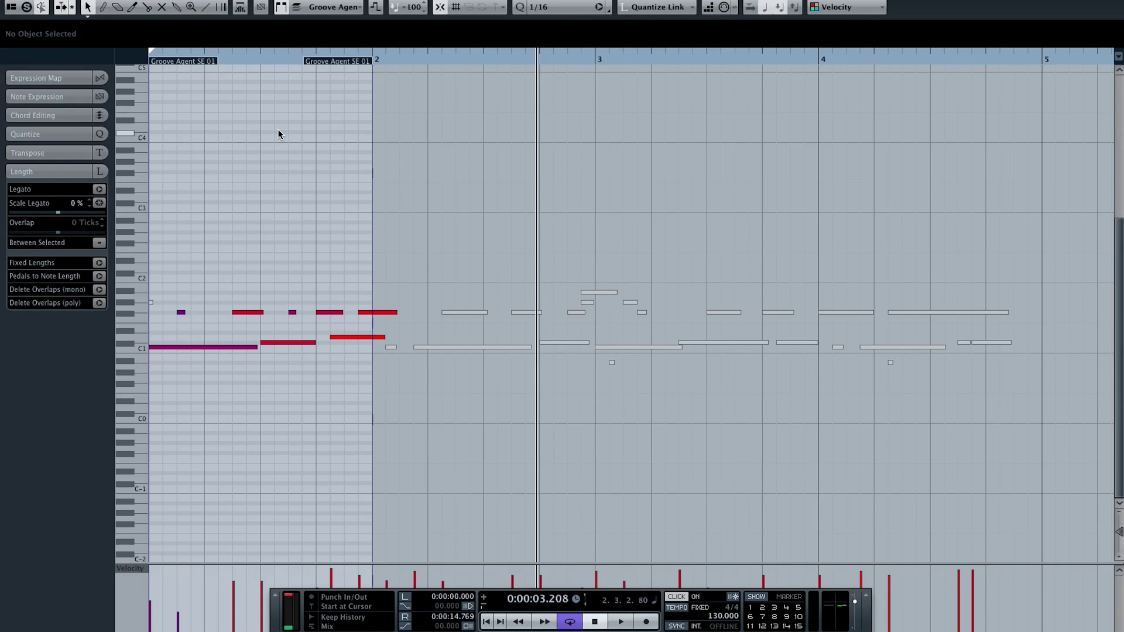
{"action": "key", "text": "Return"}
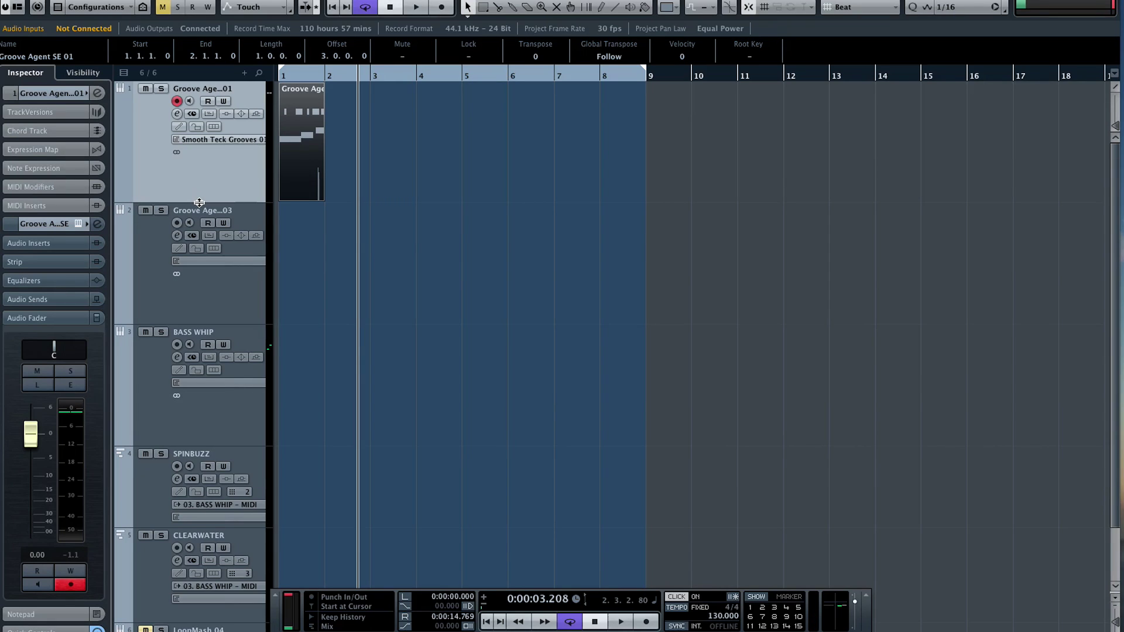
Step: Create a drum map from the Groove Agent instrument and open the part in the Drum Editor
{"action": "left_click", "coordinate": [182, 128]}
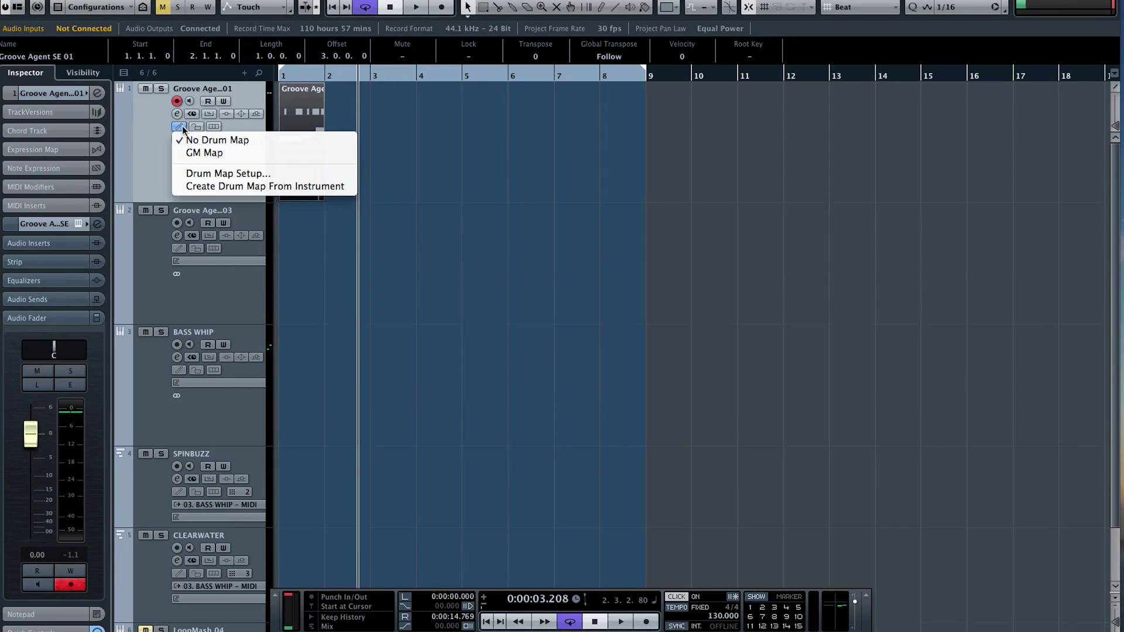
{"action": "left_click", "coordinate": [292, 186]}
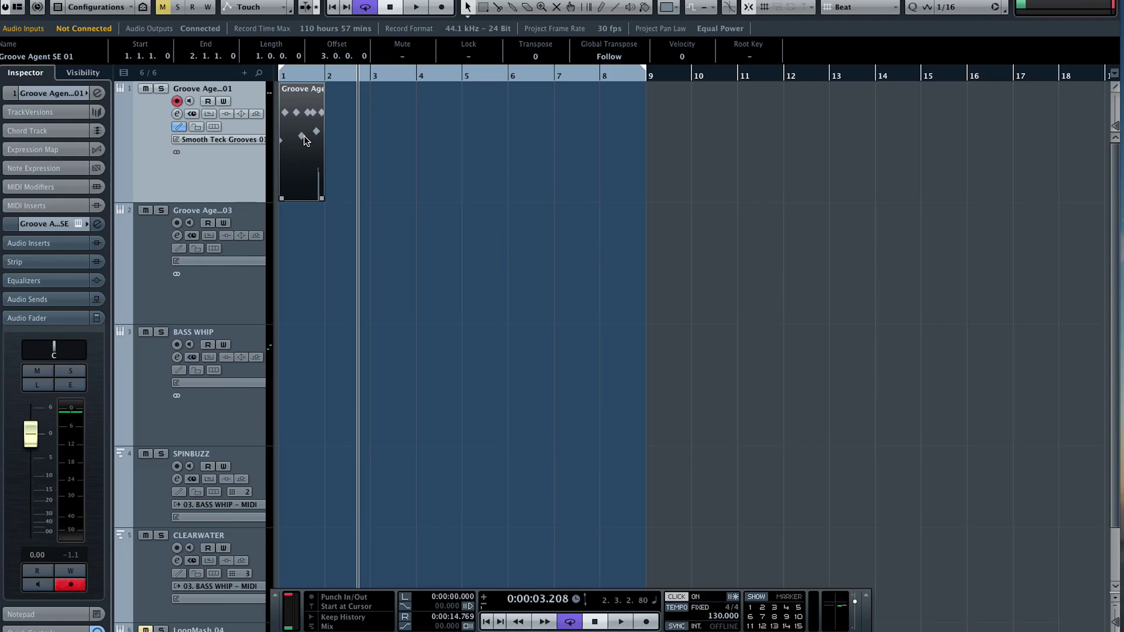
{"action": "double_click", "coordinate": [304, 141]}
{"action": "key", "text": "g"}
{"action": "key", "text": "g"}
{"action": "key", "text": "g"}
{"action": "key", "text": "g"}
{"action": "key", "text": "g"}
{"action": "key", "text": "g"}
{"action": "key", "text": "g"}
{"action": "key", "text": "g"}
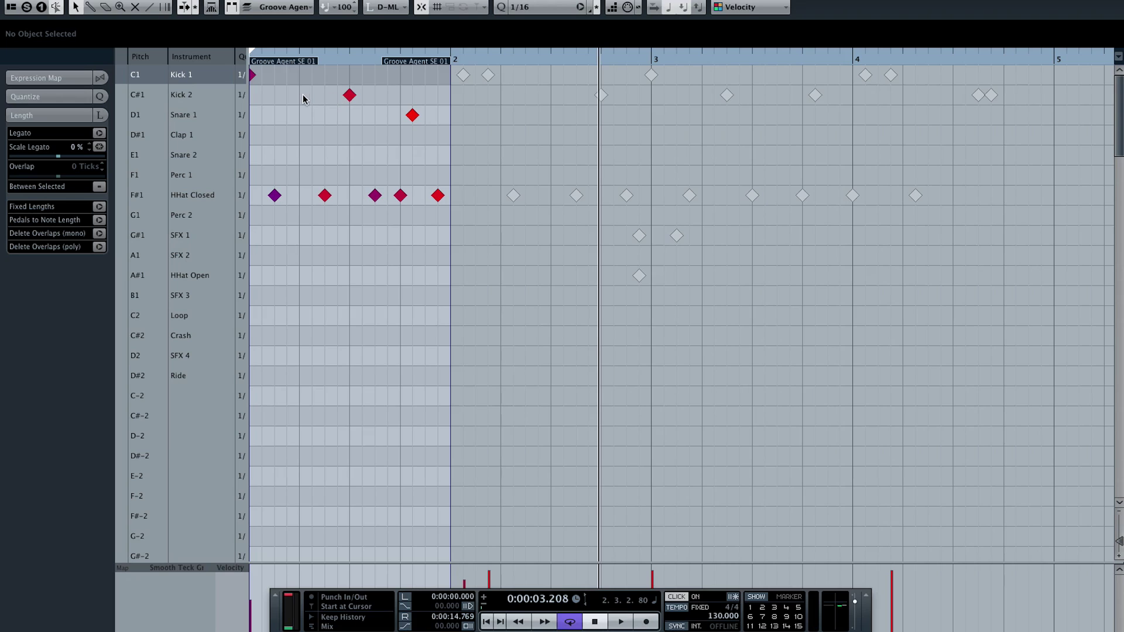
Step: Add a Snare 1 hit on beat 2 with the Drumstick tool
{"action": "right_click", "coordinate": [299, 251]}
{"action": "key", "text": "Escape"}
{"action": "right_click", "coordinate": [299, 114]}
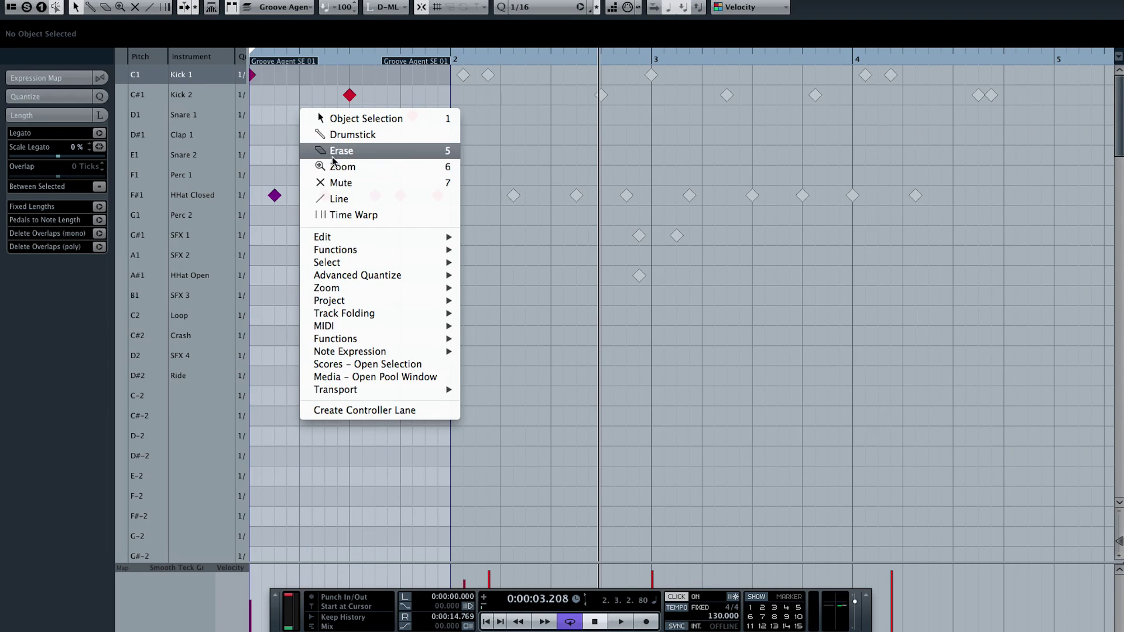
{"action": "left_click", "coordinate": [334, 135]}
{"action": "left_click", "coordinate": [299, 115]}
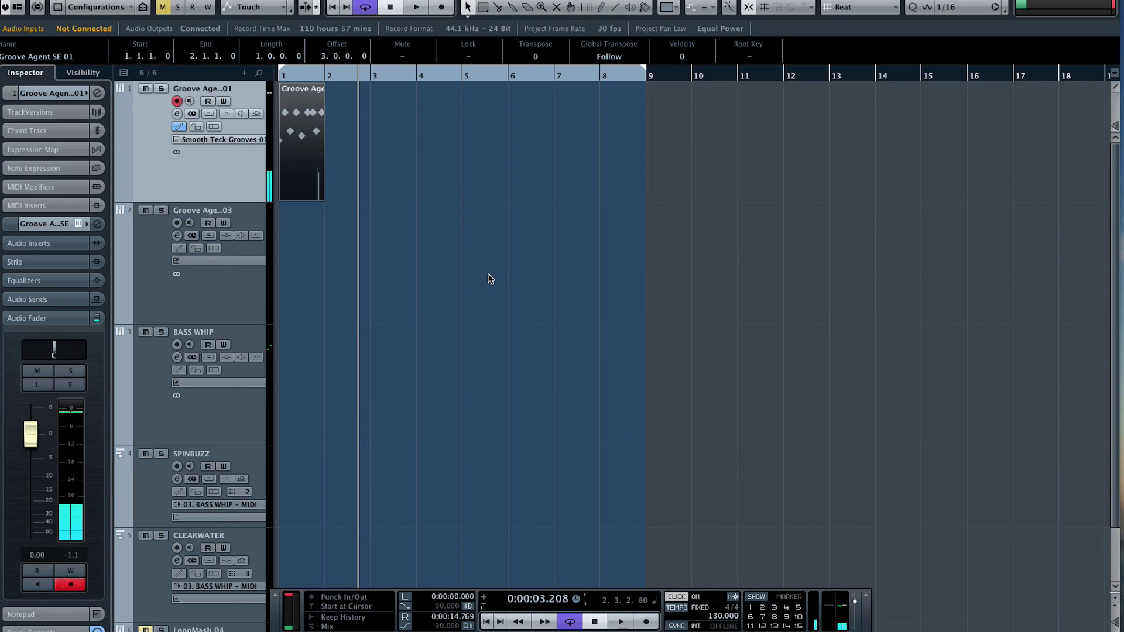
Step: Switch back to Object Selection and delete the one-bar Groove Agent part
{"action": "right_click", "coordinate": [487, 273]}
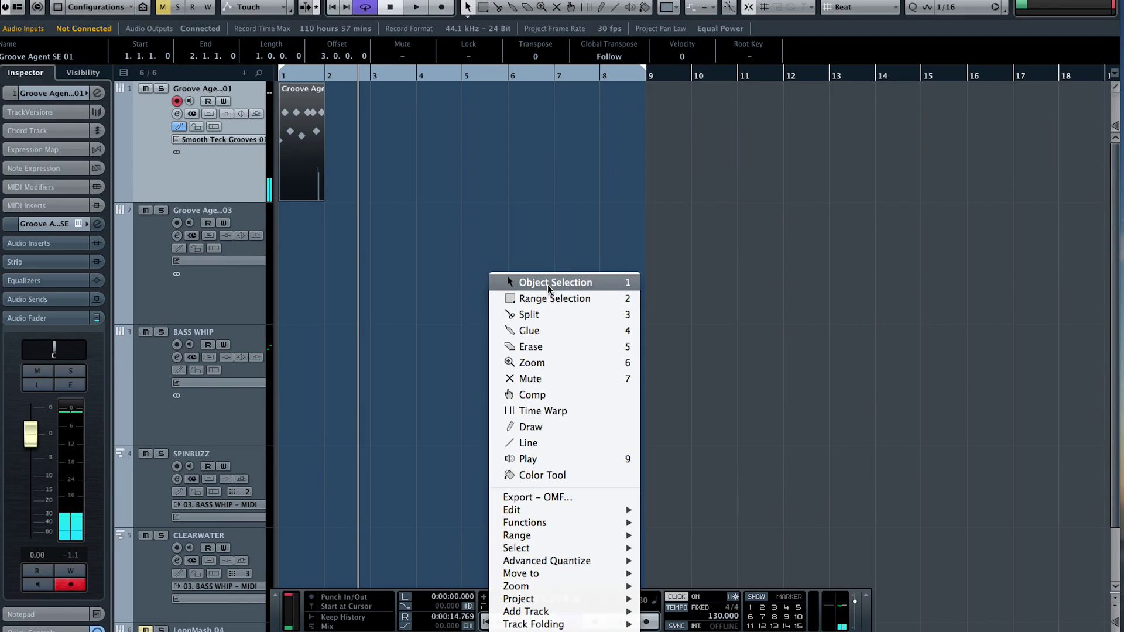
{"action": "left_click", "coordinate": [548, 289]}
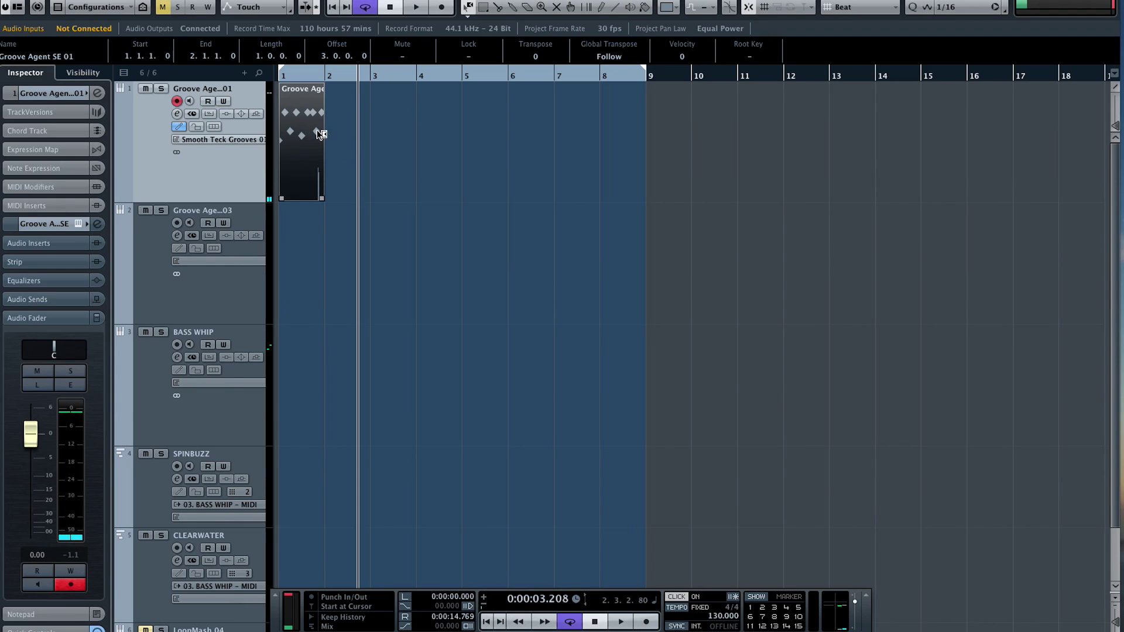
{"action": "key", "text": "Delete"}
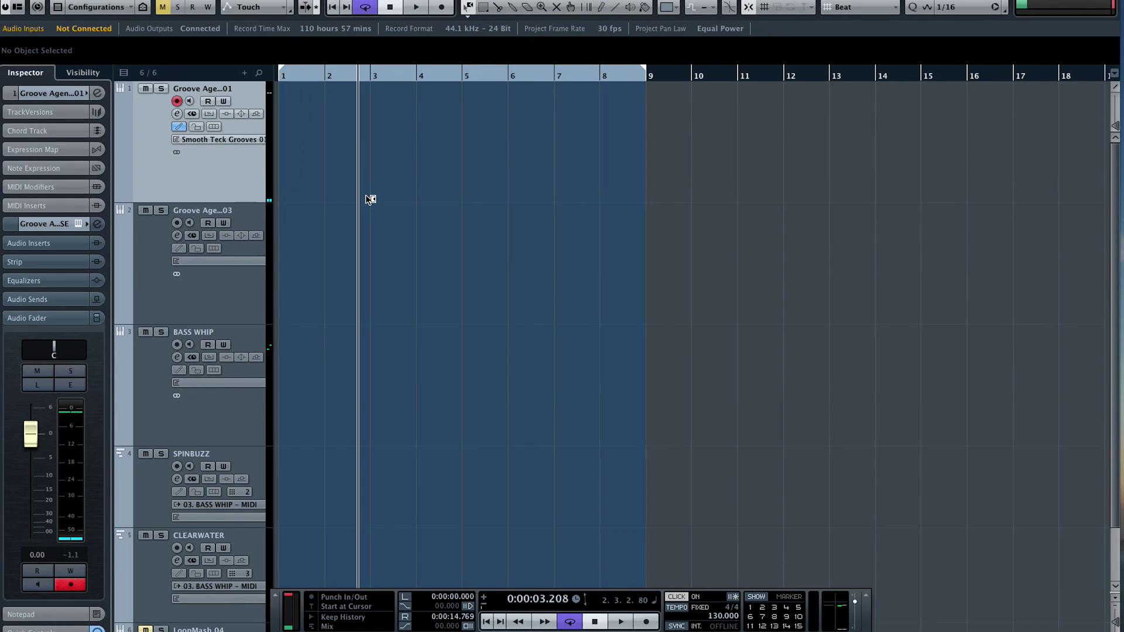
Step: Show the track's MIDI Inserts and list the effects available for insert slot 1
{"action": "right_click", "coordinate": [366, 196]}
{"action": "left_click", "coordinate": [373, 203]}
{"action": "left_click", "coordinate": [35, 206]}
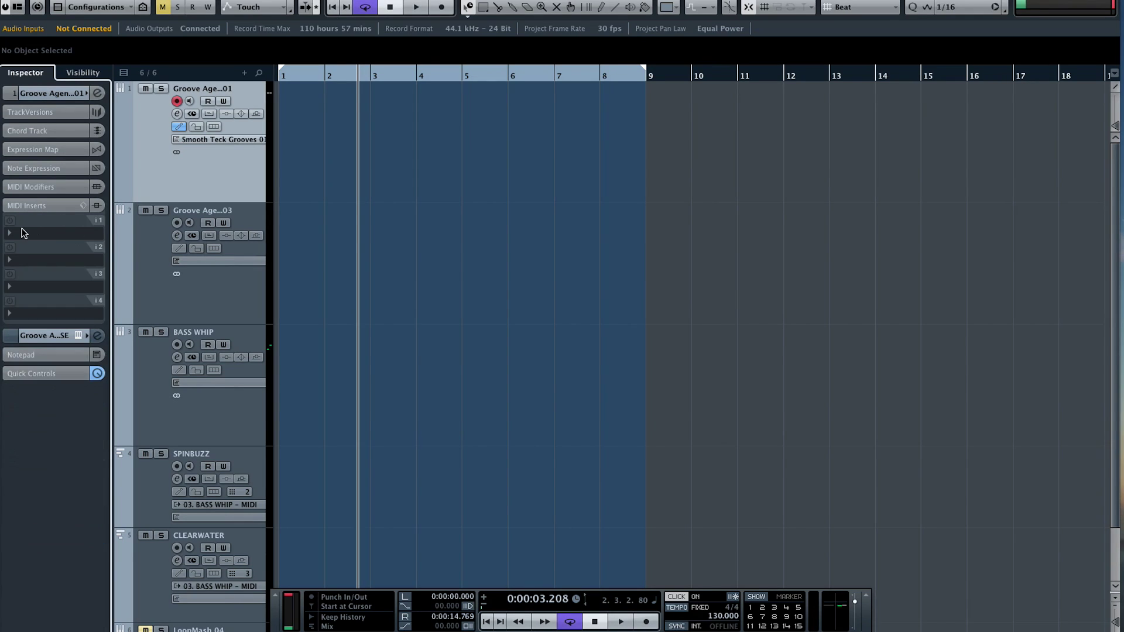
{"action": "left_click", "coordinate": [23, 233]}
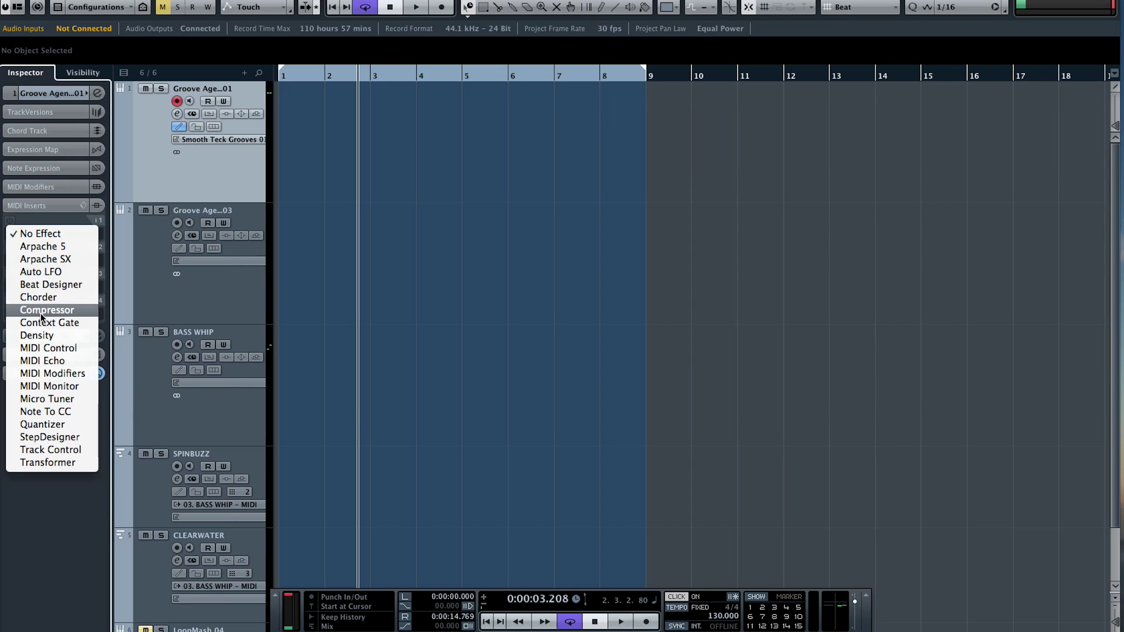
Step: Load Beat Designer as MIDI insert 1 and loop playback from the project start
{"action": "left_click", "coordinate": [47, 285]}
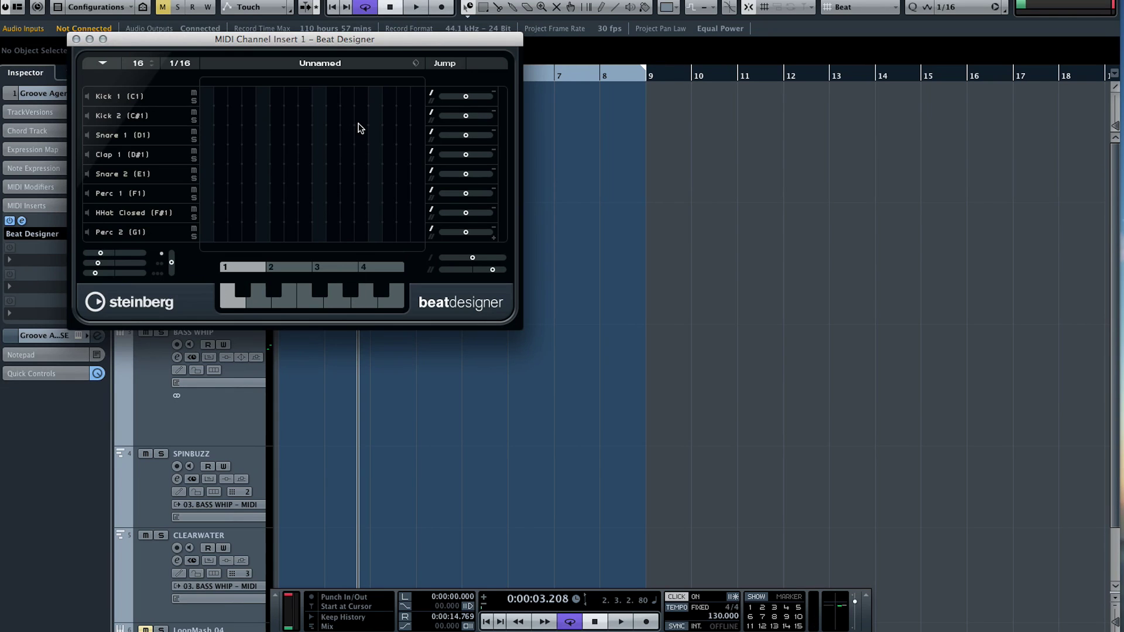
{"action": "key", "text": "Home"}
{"action": "key", "text": "space"}
{"action": "left_click_drag", "start_coordinate": [340, 45], "coordinate": [677, 107]}
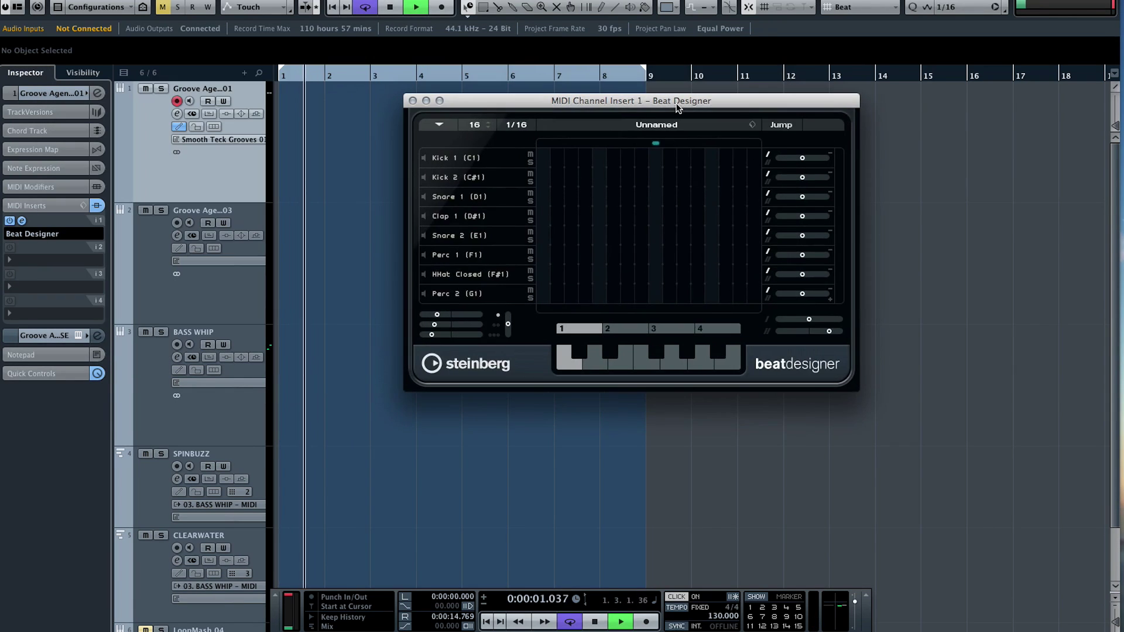
Step: Program Kick 1 on step 1, Kick 2 on step 6, closed hi-hats on steps 1, 2, 6, 8
{"action": "left_click", "coordinate": [543, 157]}
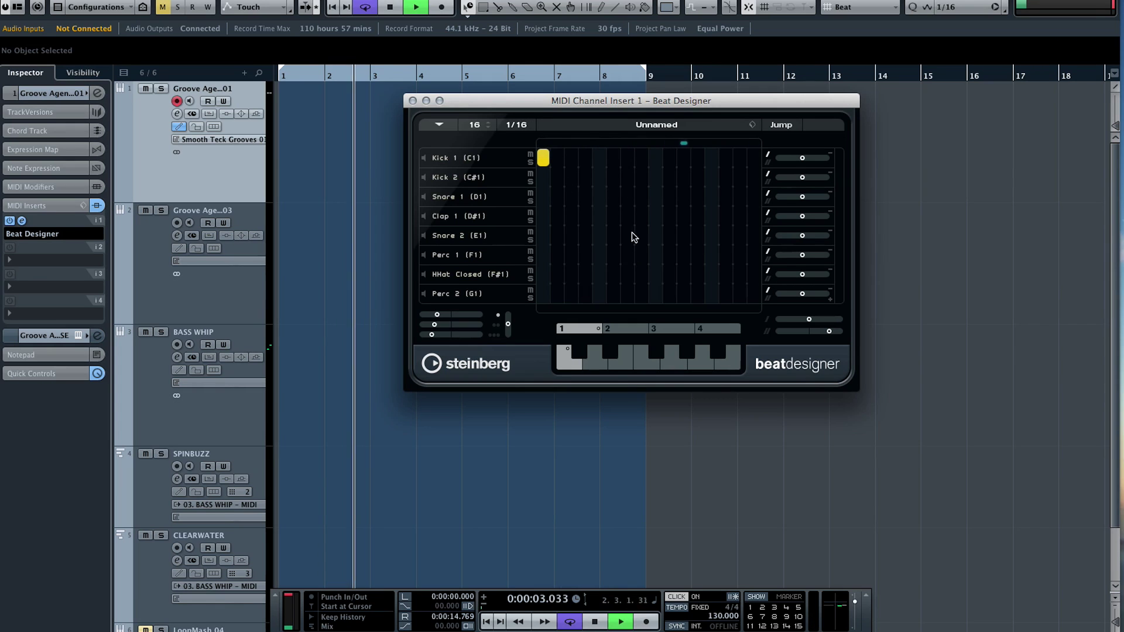
{"action": "left_click", "coordinate": [613, 177]}
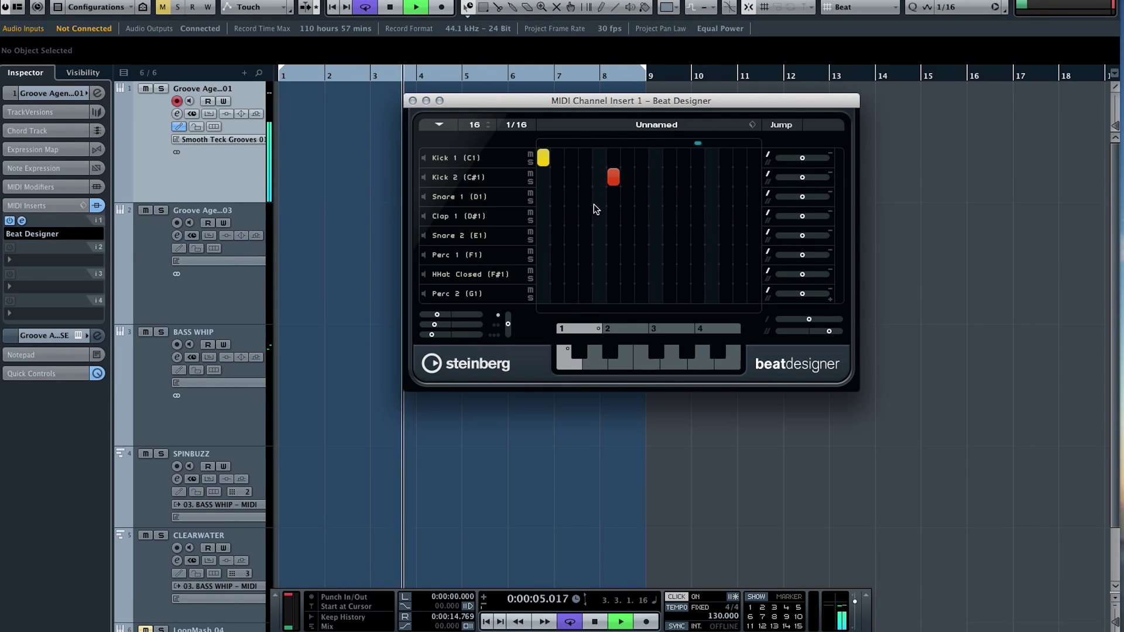
{"action": "left_click", "coordinate": [543, 274]}
{"action": "left_click", "coordinate": [557, 274]}
{"action": "left_click", "coordinate": [613, 274]}
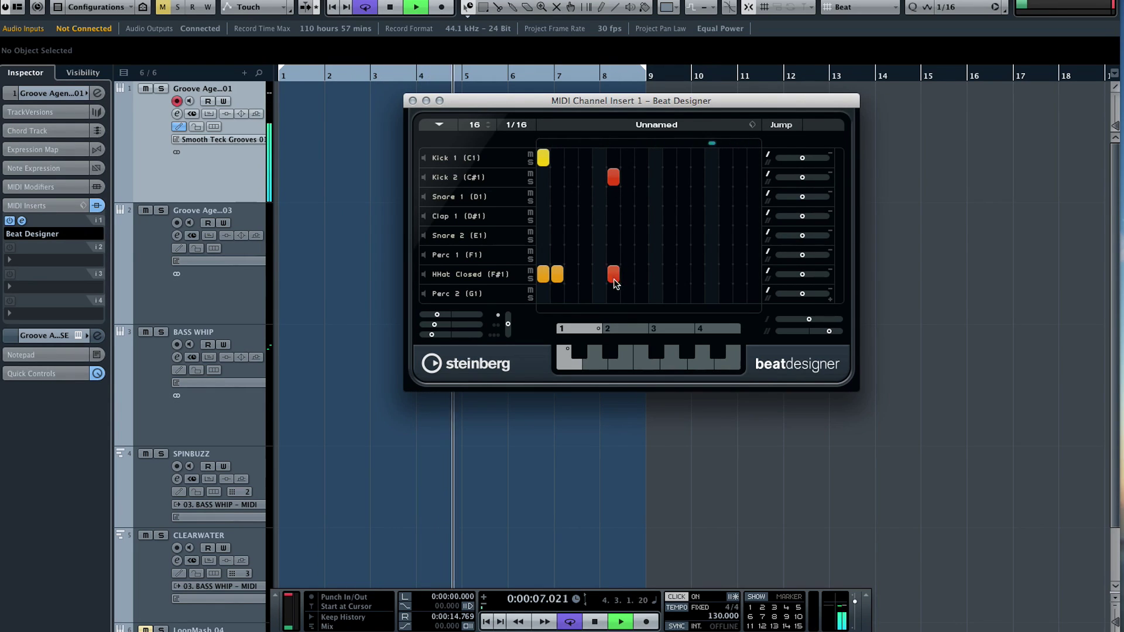
{"action": "left_click", "coordinate": [642, 274]}
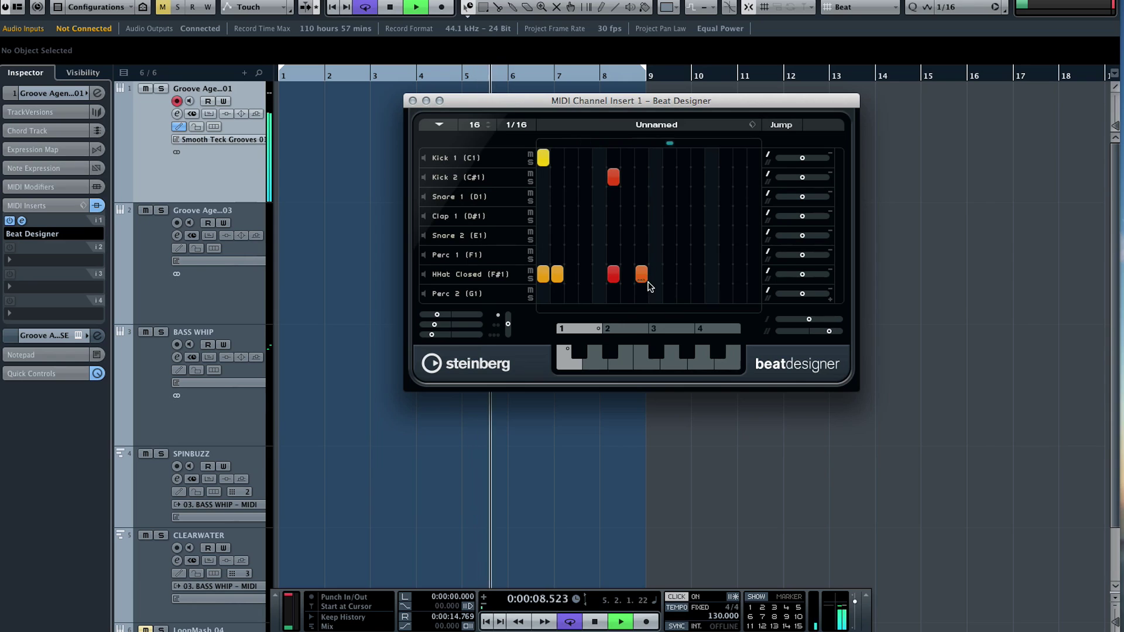
Step: Add hi-hat, Kick 2 and Kick 1 hits across steps 10–15, soften the step-12 kick, and stop
{"action": "left_click", "coordinate": [698, 274]}
{"action": "left_click", "coordinate": [670, 176]}
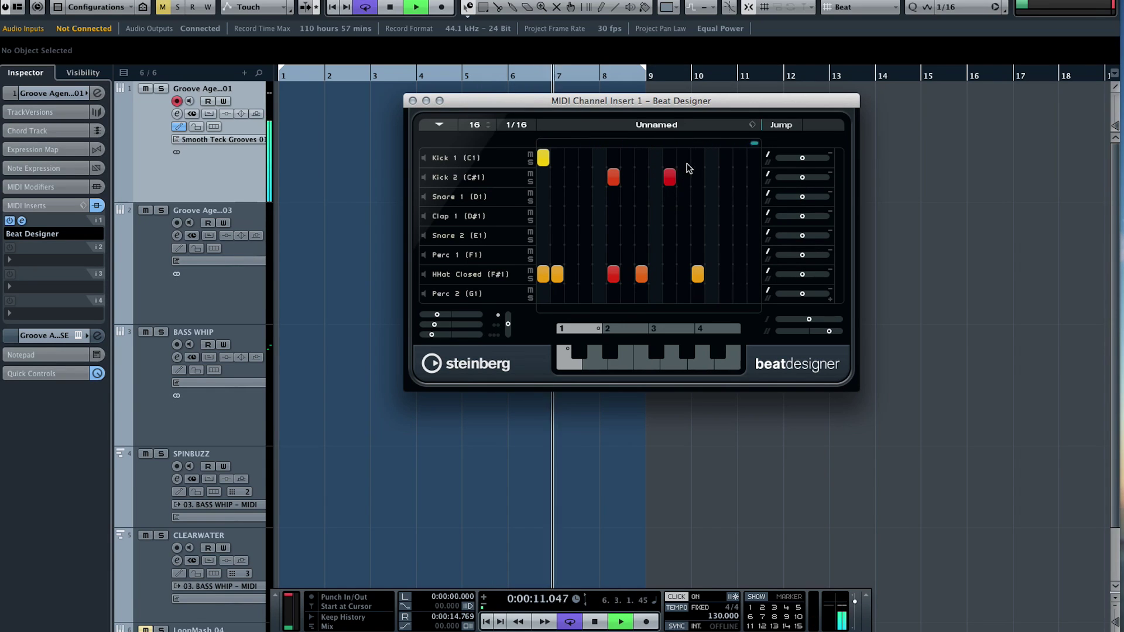
{"action": "left_click", "coordinate": [683, 176]}
{"action": "left_click", "coordinate": [697, 177]}
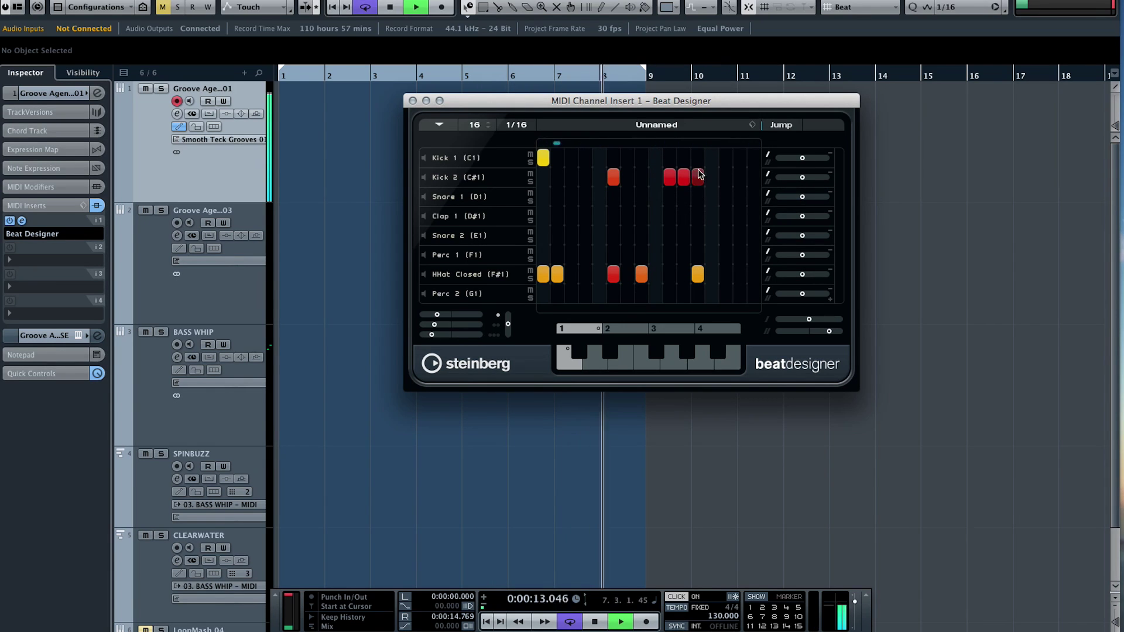
{"action": "left_click", "coordinate": [697, 157]}
{"action": "left_click", "coordinate": [712, 158]}
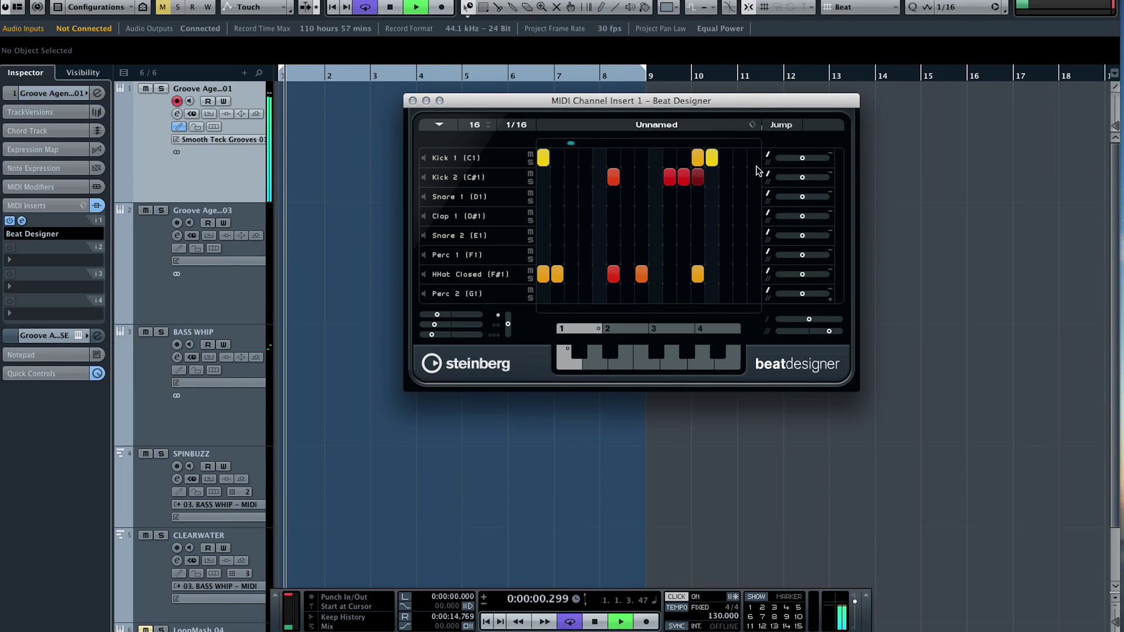
{"action": "left_click", "coordinate": [740, 157]}
{"action": "left_click_drag", "start_coordinate": [698, 158], "coordinate": [698, 188]}
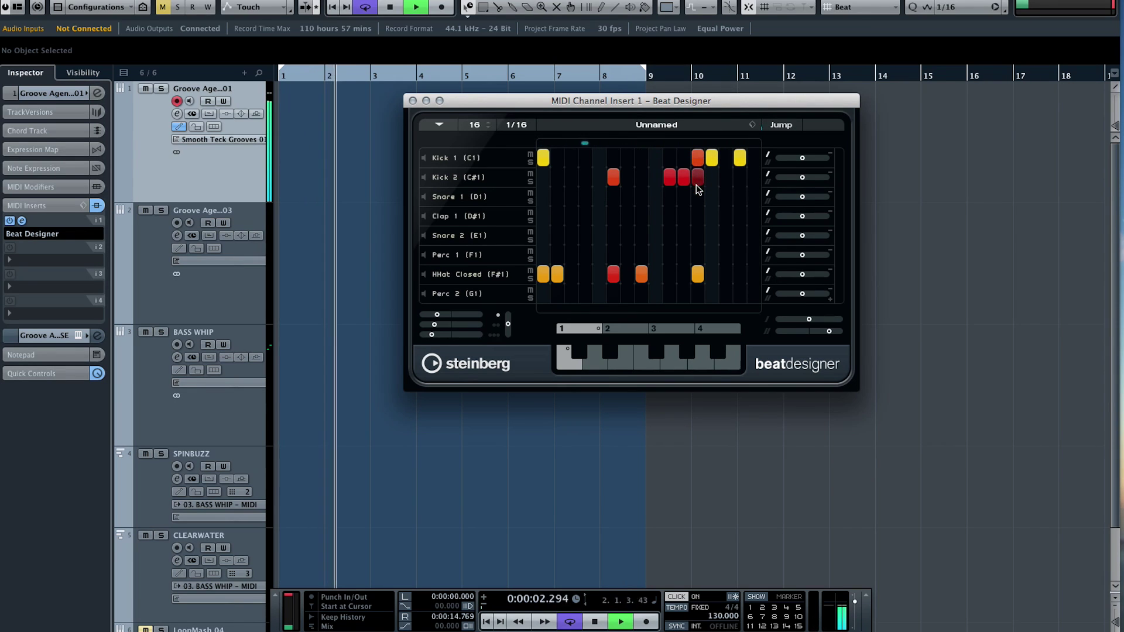
{"action": "key", "text": "space"}
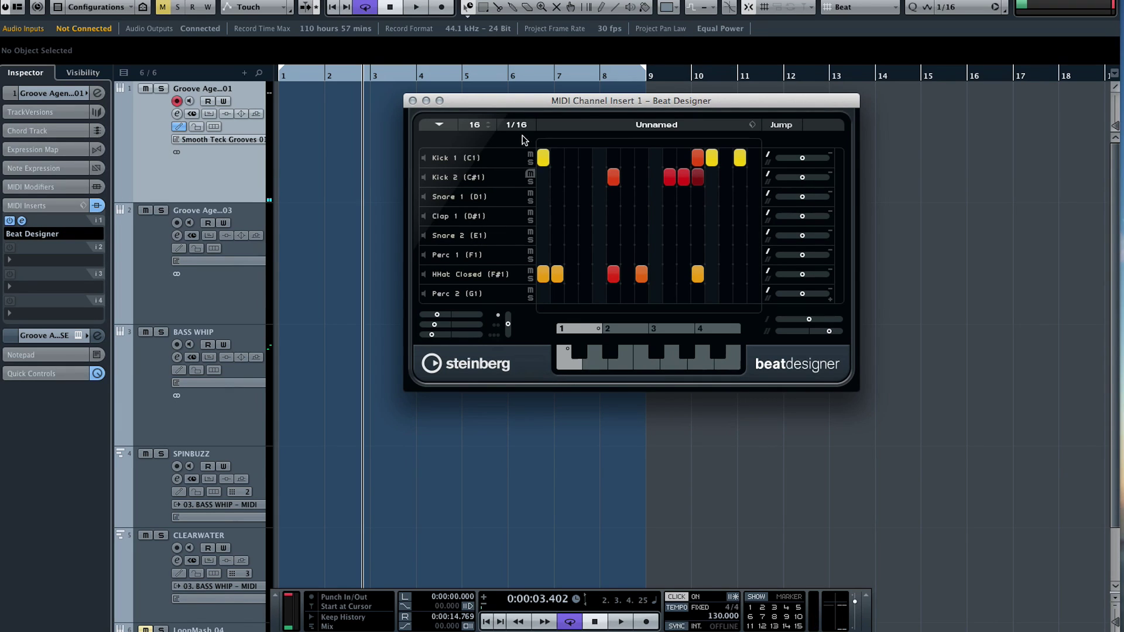
{"action": "left_click_drag", "start_coordinate": [495, 98], "coordinate": [781, 52]}
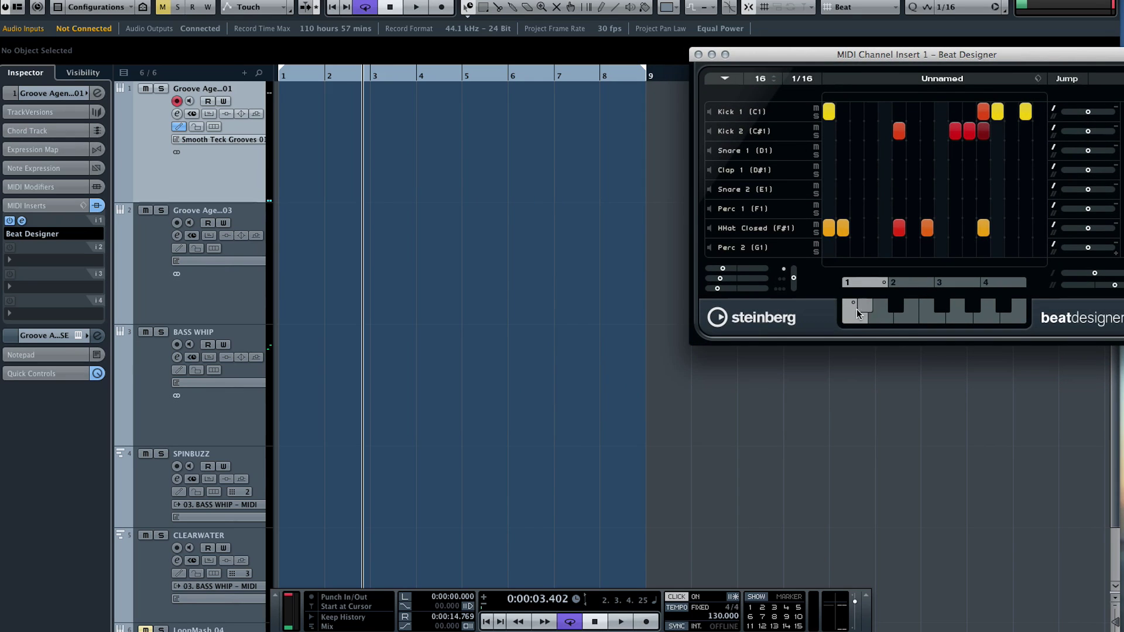
{"action": "left_click", "coordinate": [276, 34]}
{"action": "left_click_drag", "start_coordinate": [291, 114], "coordinate": [294, 117]}
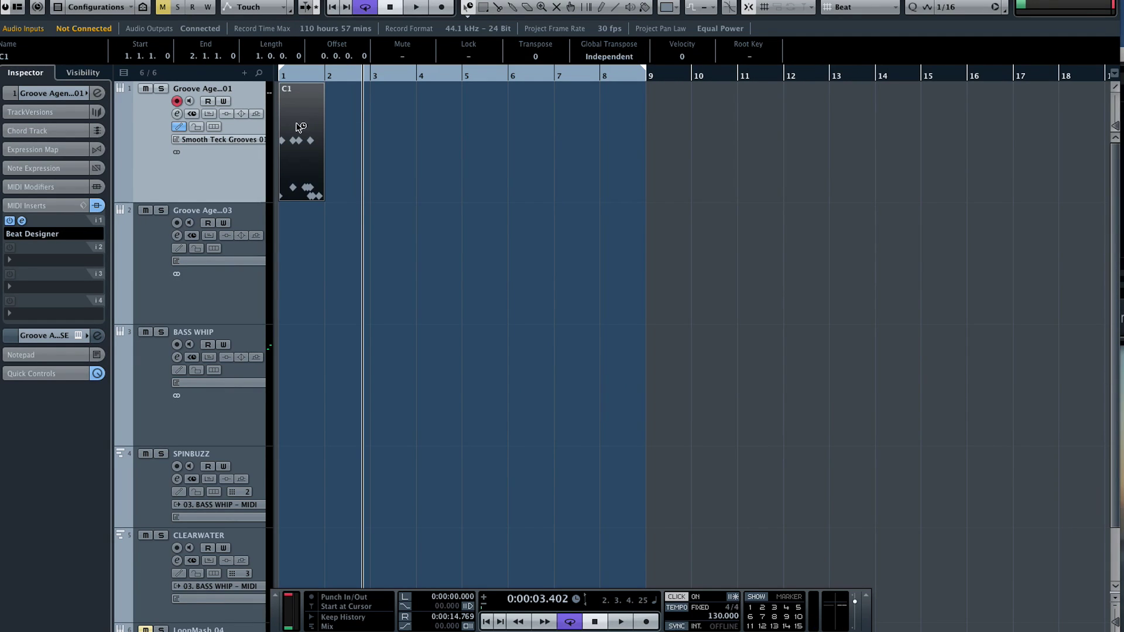
{"action": "left_click", "coordinate": [301, 181]}
{"action": "right_click", "coordinate": [488, 245]}
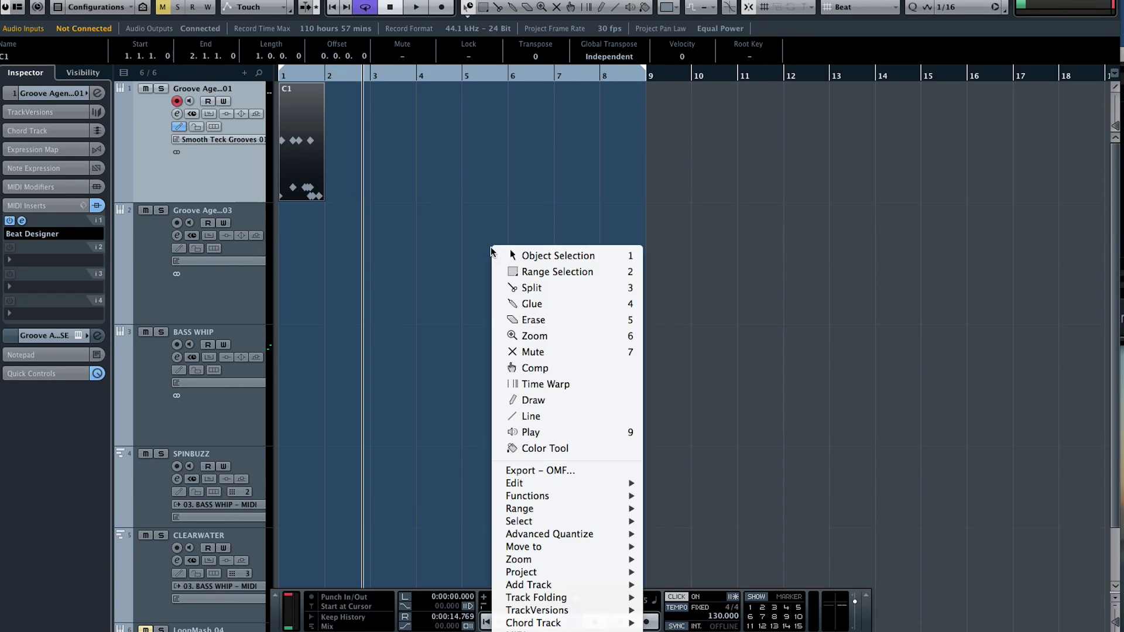
{"action": "left_click", "coordinate": [509, 256]}
{"action": "left_click", "coordinate": [469, 14]}
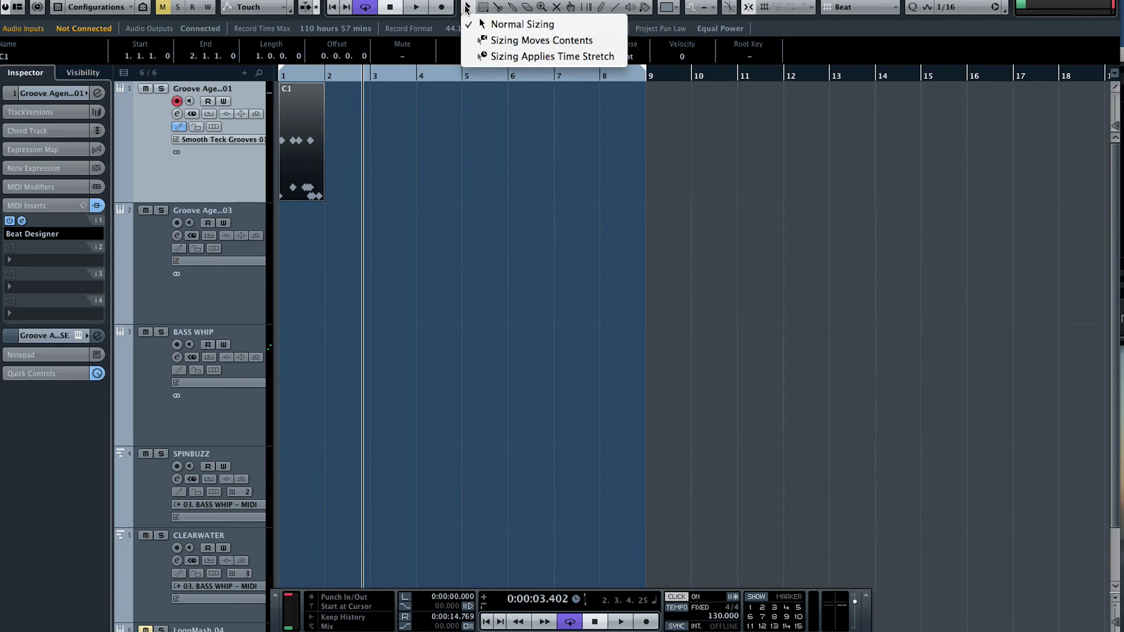
{"action": "left_click", "coordinate": [495, 23]}
{"action": "double_click", "coordinate": [302, 141]}
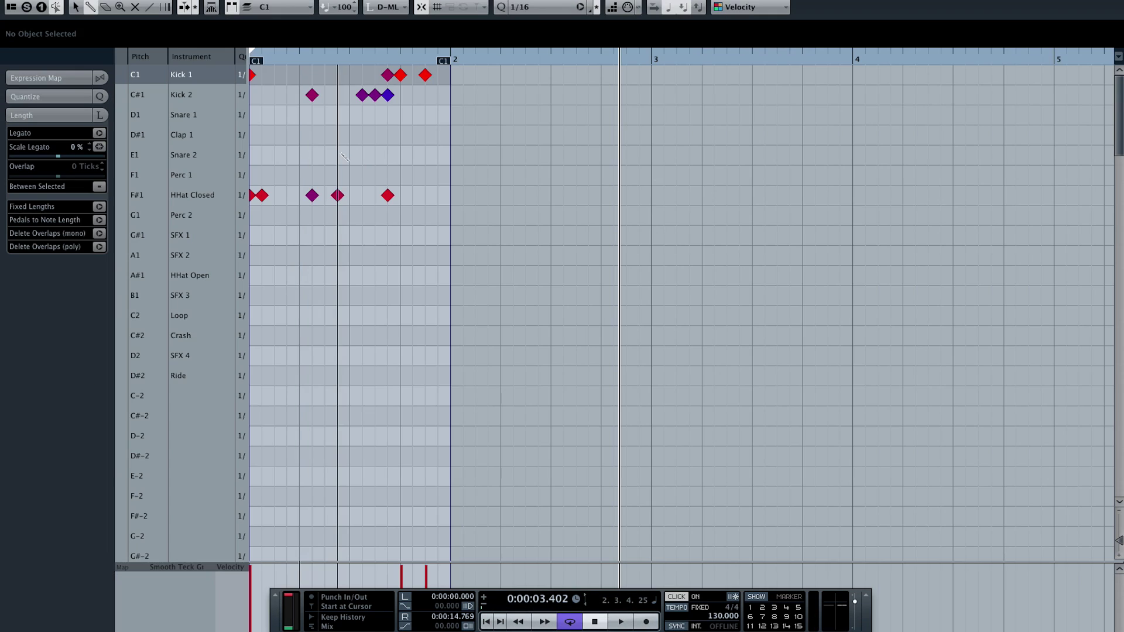
{"action": "key", "text": "Escape"}
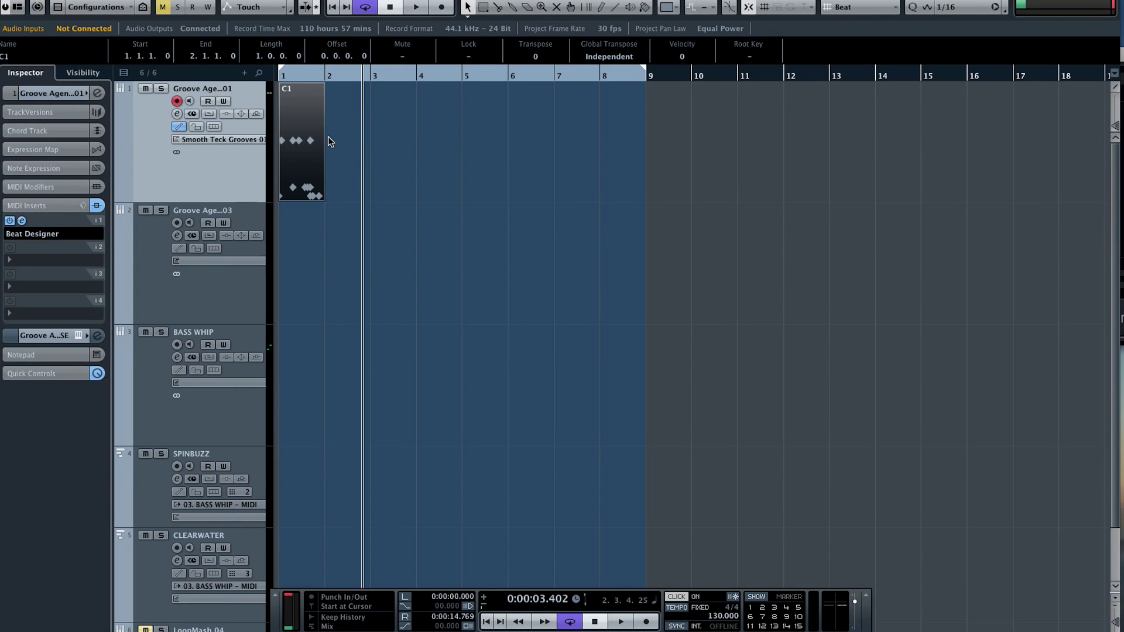
{"action": "left_click", "coordinate": [412, 167]}
{"action": "left_click", "coordinate": [299, 155]}
{"action": "key", "text": "Delete"}
{"action": "key", "text": "Home"}
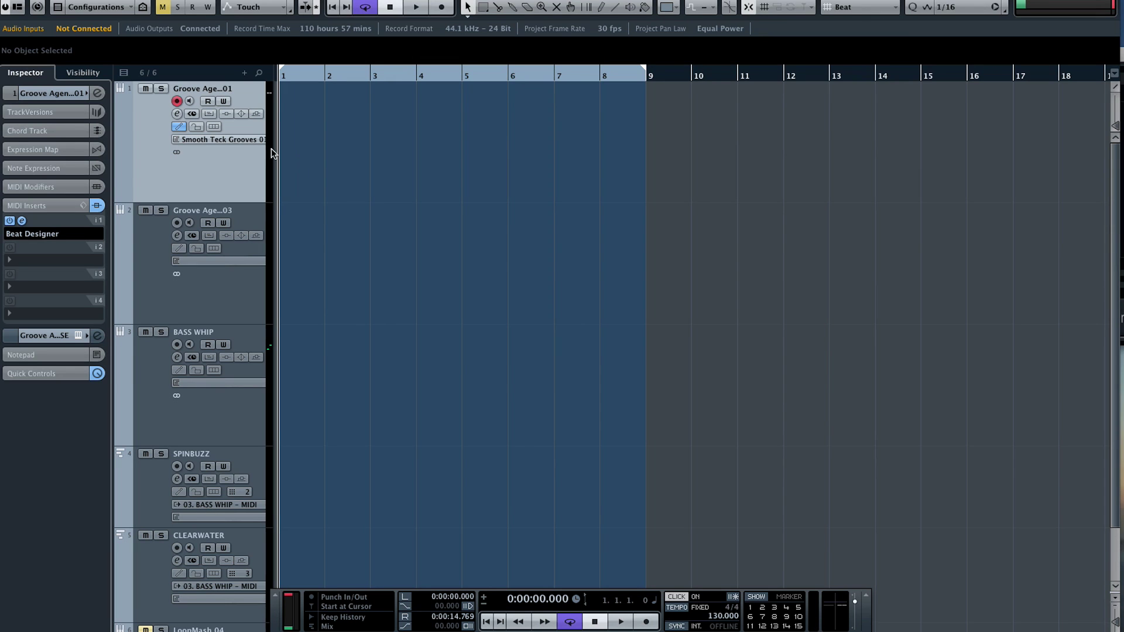
Step: Reopen Groove Agent SE 4 from the Inspector and show its pattern pads
{"action": "left_click", "coordinate": [44, 93]}
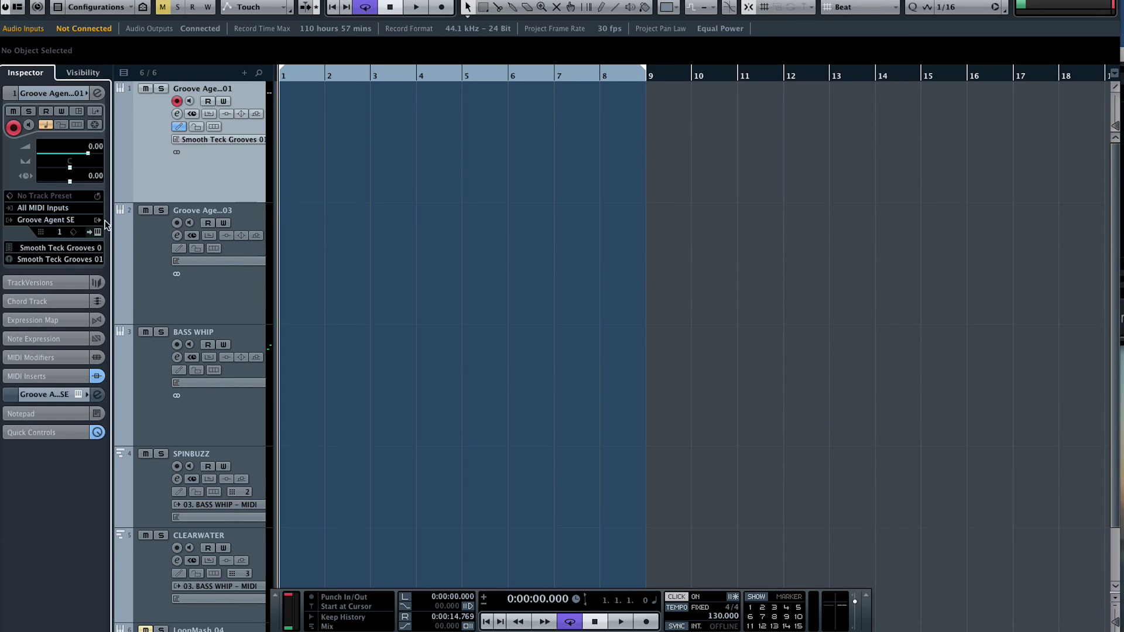
{"action": "left_click", "coordinate": [97, 232]}
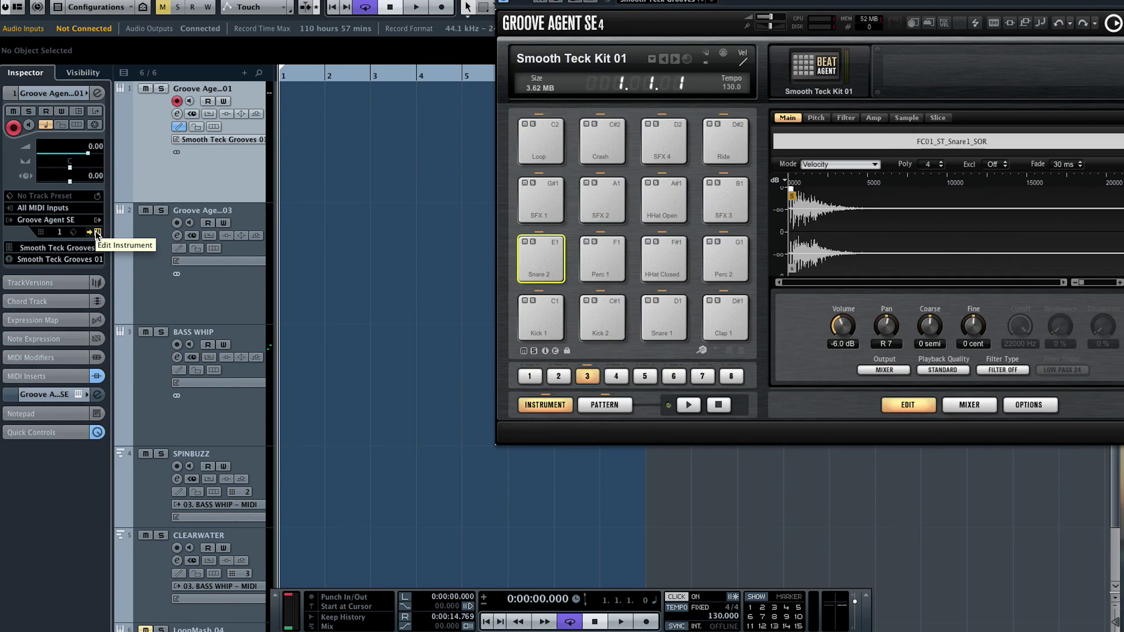
{"action": "left_click_drag", "start_coordinate": [585, 2], "coordinate": [234, 2]}
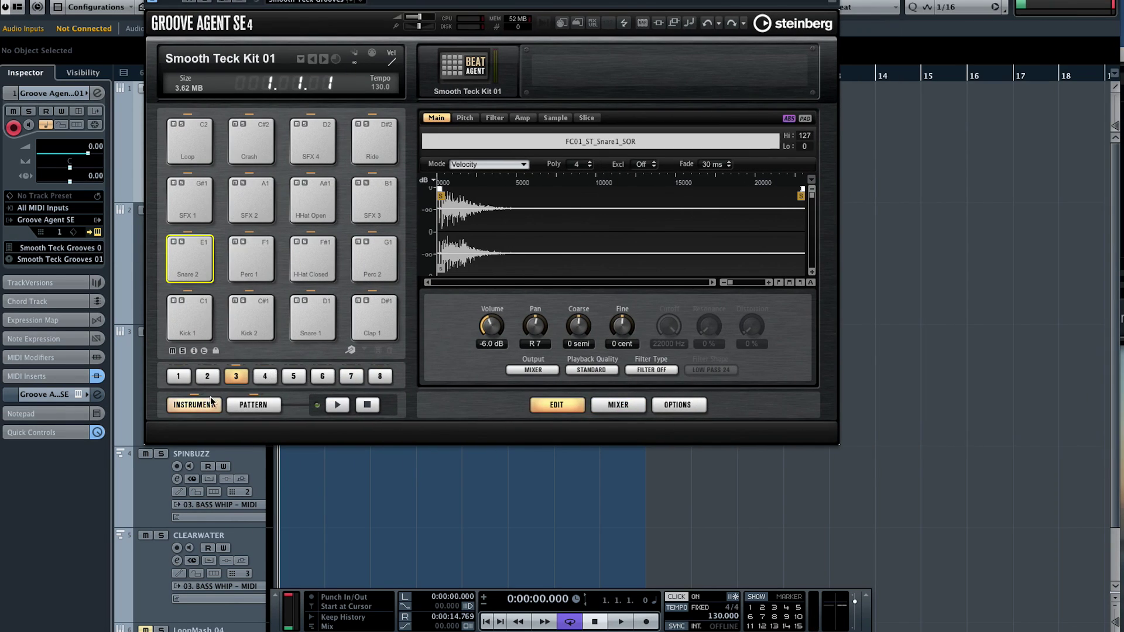
{"action": "left_click", "coordinate": [258, 403]}
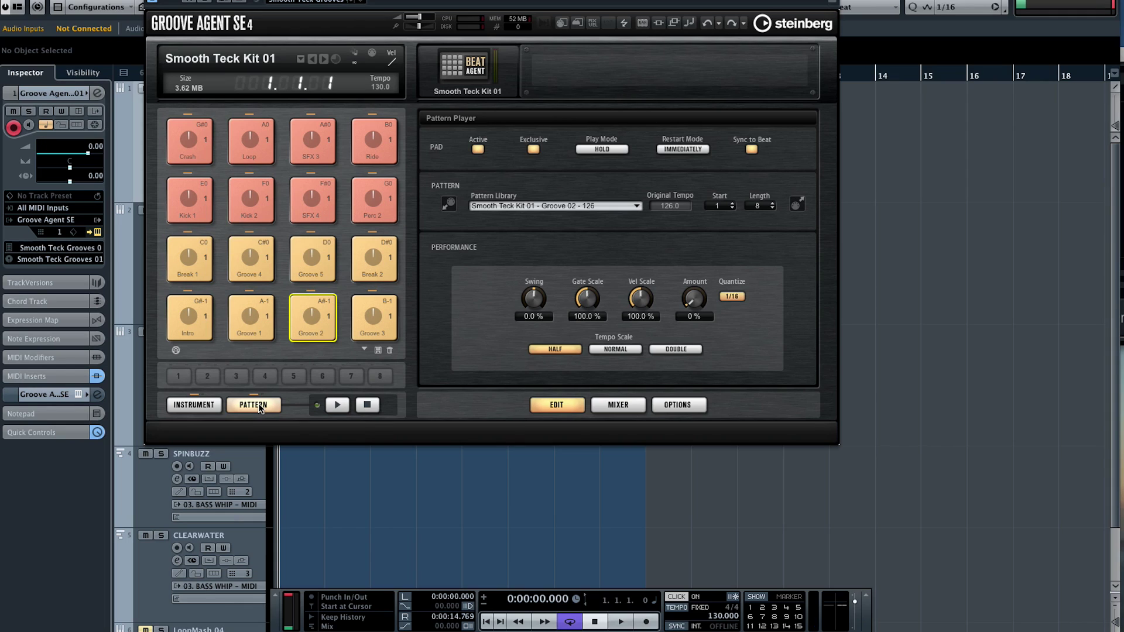
Step: Audition the Crash, Loop, SFX 3, Intro and Groove 1 patterns
{"action": "left_click", "coordinate": [184, 141]}
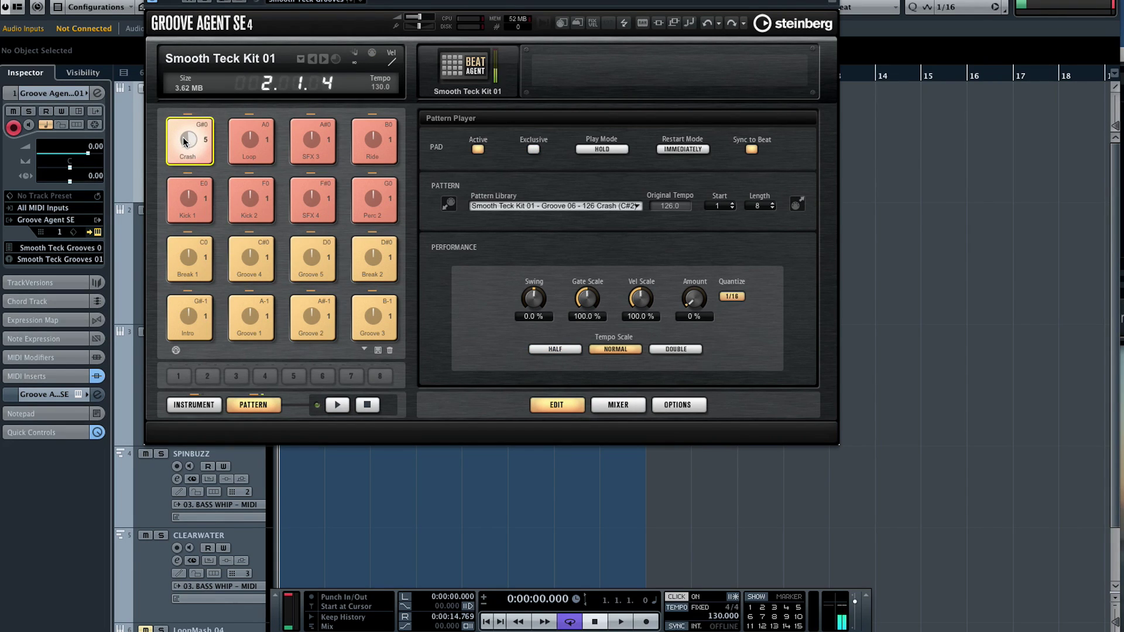
{"action": "left_click", "coordinate": [248, 137]}
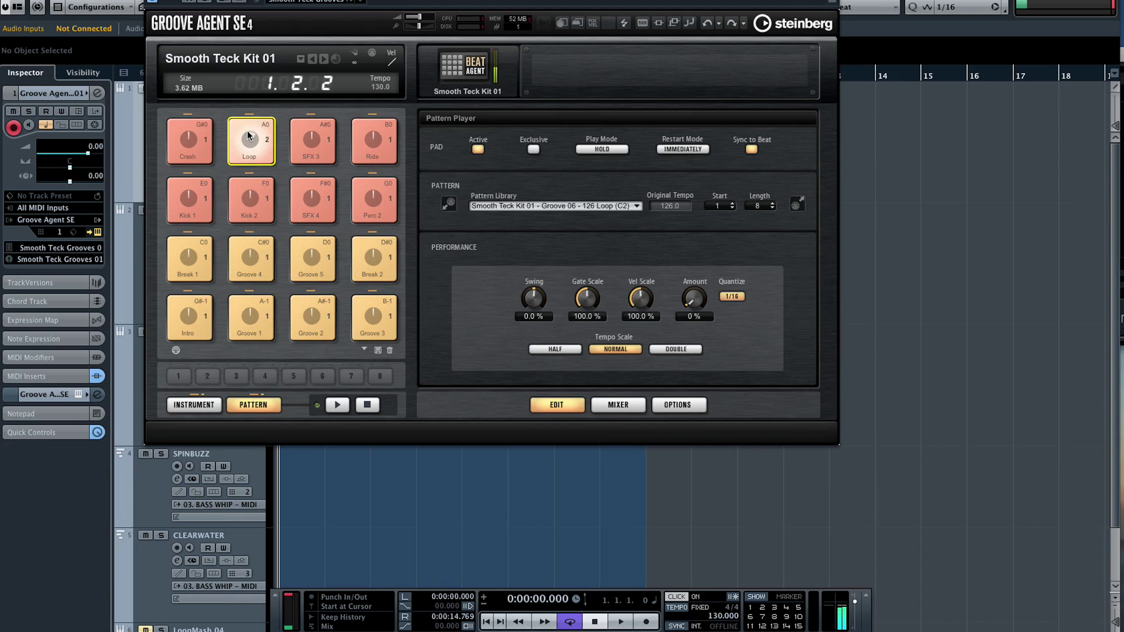
{"action": "left_click", "coordinate": [317, 135]}
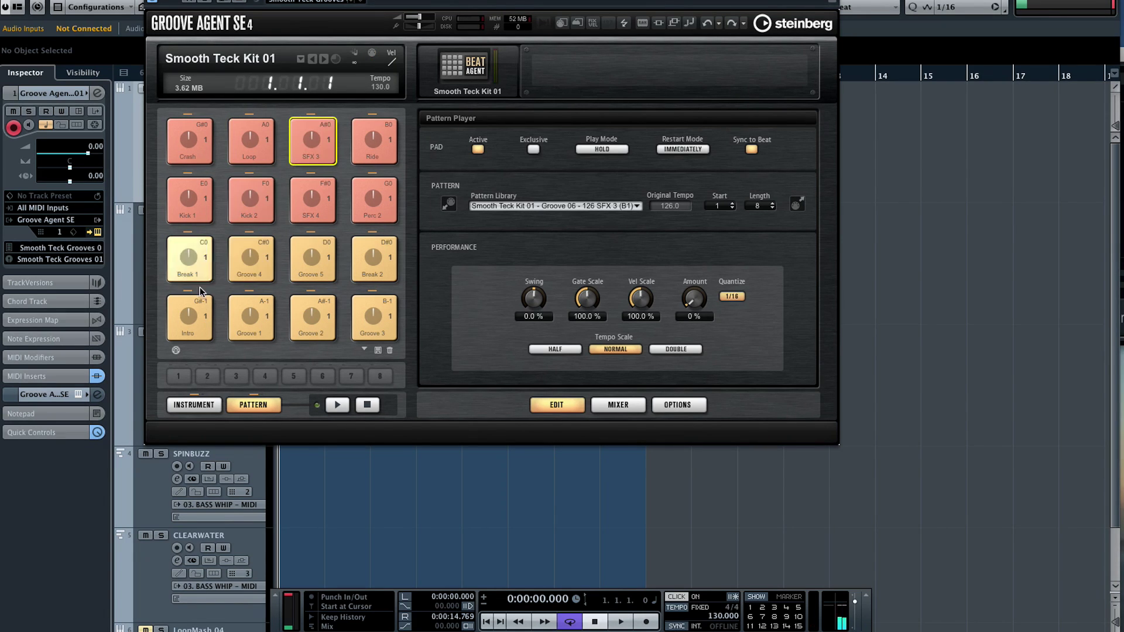
{"action": "left_click", "coordinate": [192, 310]}
{"action": "left_click", "coordinate": [249, 313]}
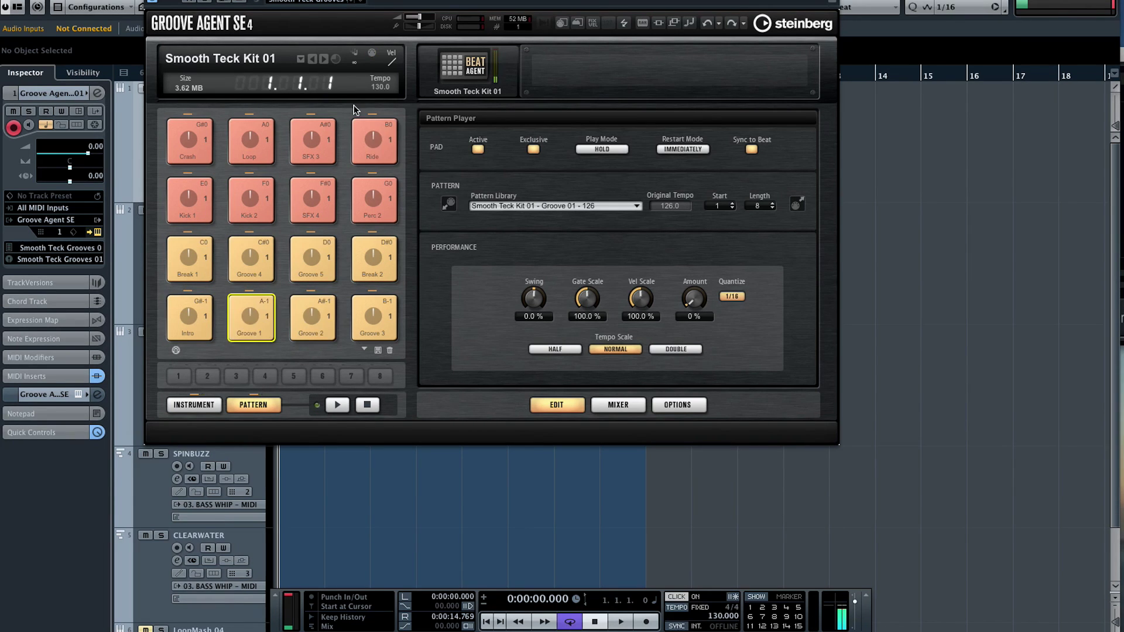
Step: Drag the Groove 1 pattern onto track 1 at bar 1 and copy it along the track
{"action": "left_click_drag", "start_coordinate": [409, 2], "coordinate": [873, 2]}
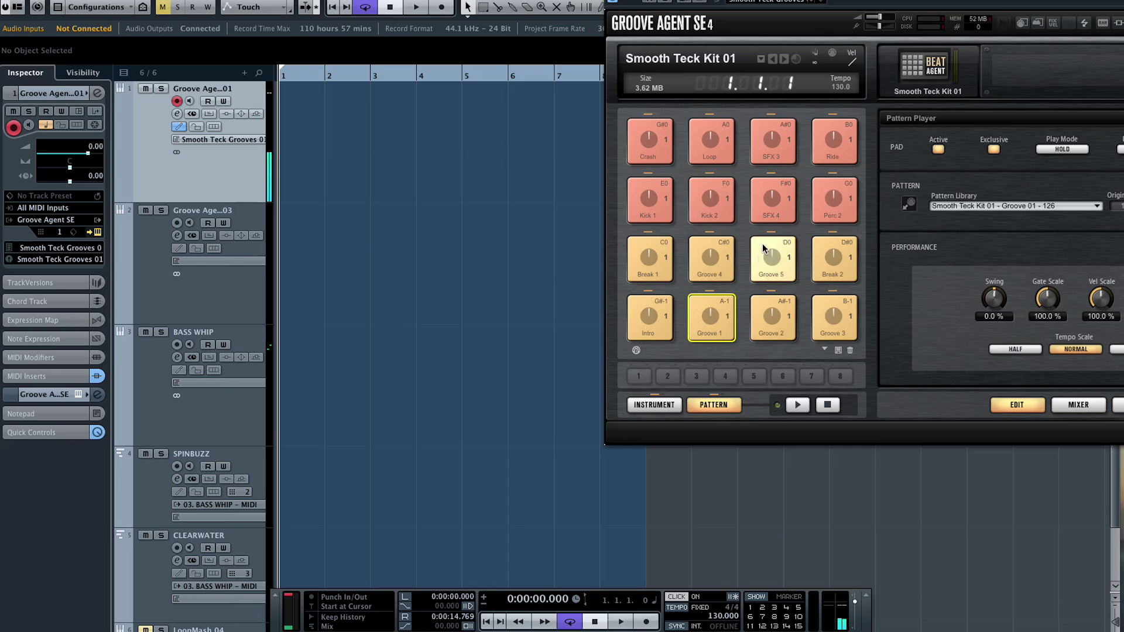
{"action": "left_click_drag", "start_coordinate": [713, 309], "coordinate": [284, 94]}
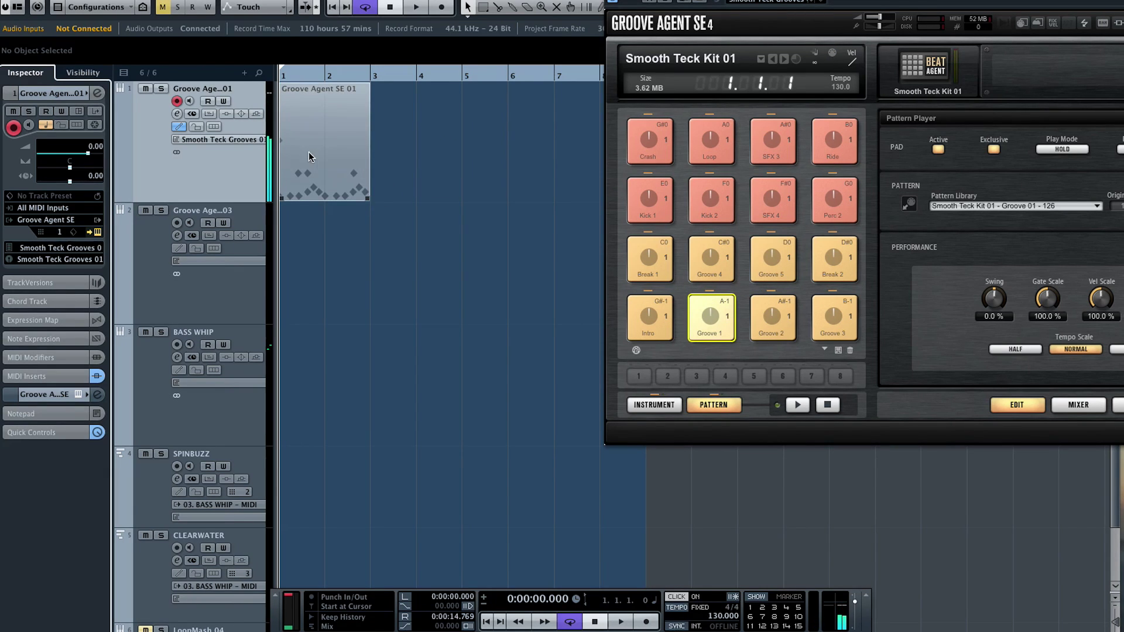
{"action": "left_click_drag", "start_coordinate": [308, 152], "coordinate": [580, 146]}
Step: Select the four two-bar groove parts and play them back
{"action": "left_click_drag", "start_coordinate": [589, 226], "coordinate": [317, 157]}
{"action": "key", "text": "space"}
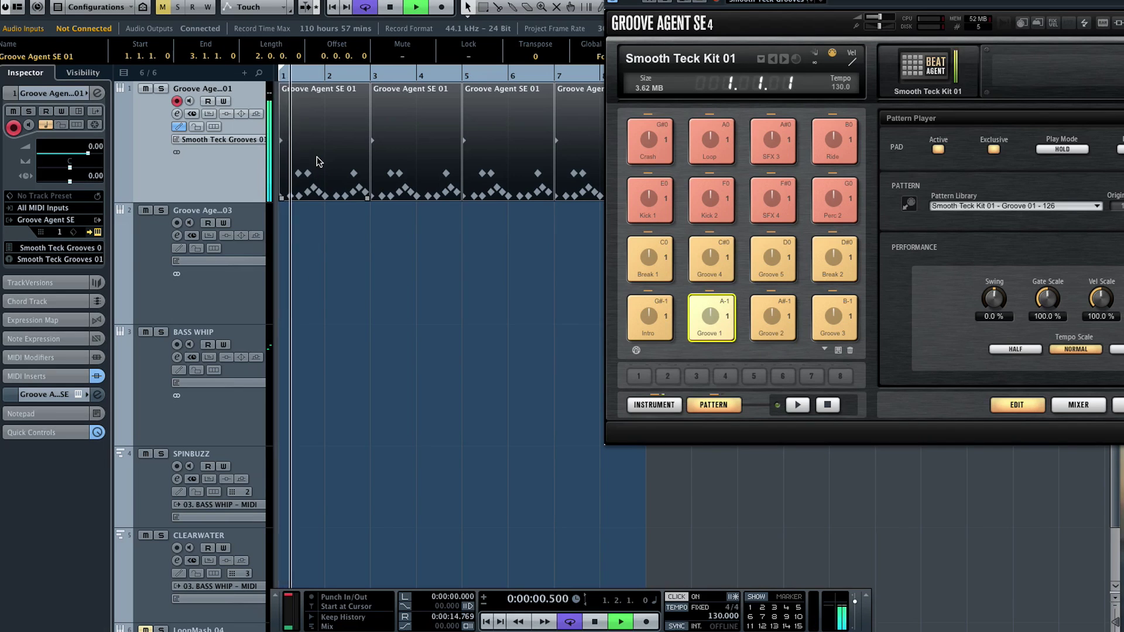
{"action": "mouse_move", "coordinate": [679, 3]}
{"action": "left_mouse_down"}
{"action": "mouse_move", "coordinate": [449, 234]}
{"action": "mouse_move", "coordinate": [747, 25]}
{"action": "mouse_move", "coordinate": [694, 17]}
{"action": "left_mouse_up"}
{"action": "key", "text": "space"}
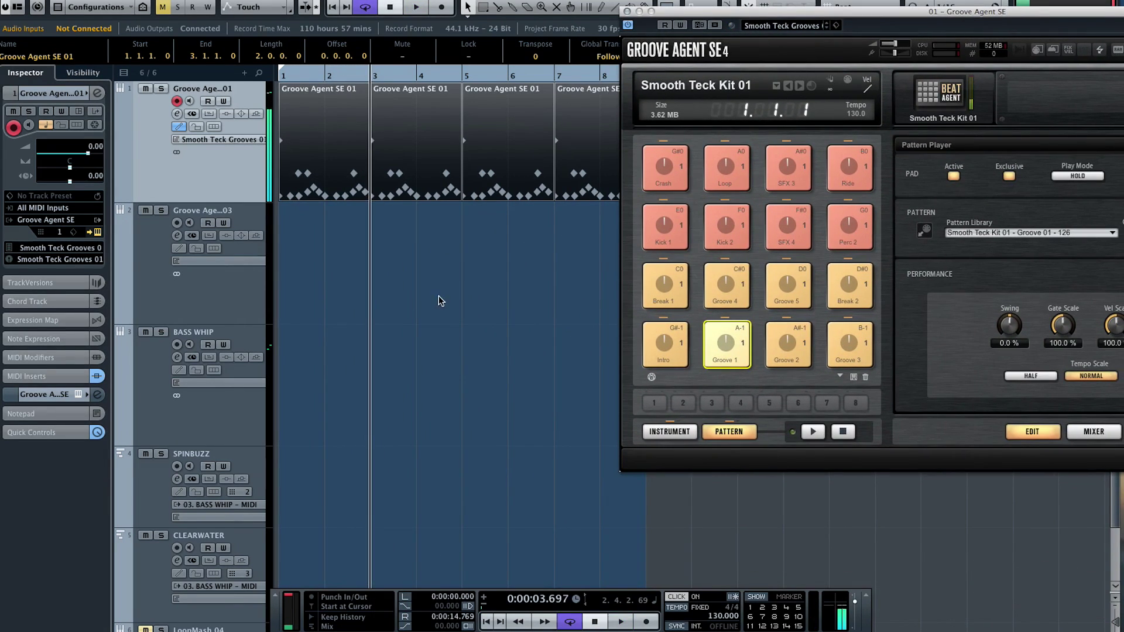
Step: Add three SFX 1 hits to the second groove part in the Drum Editor and play it back
{"action": "left_click", "coordinate": [441, 300]}
{"action": "double_click", "coordinate": [389, 188]}
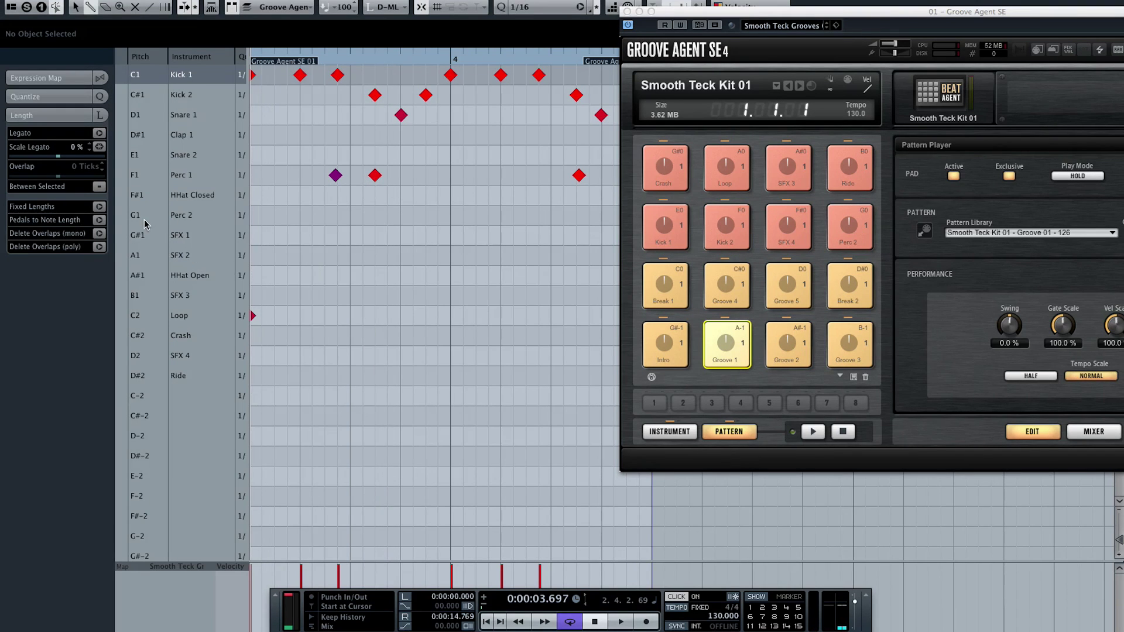
{"action": "left_click", "coordinate": [193, 237]}
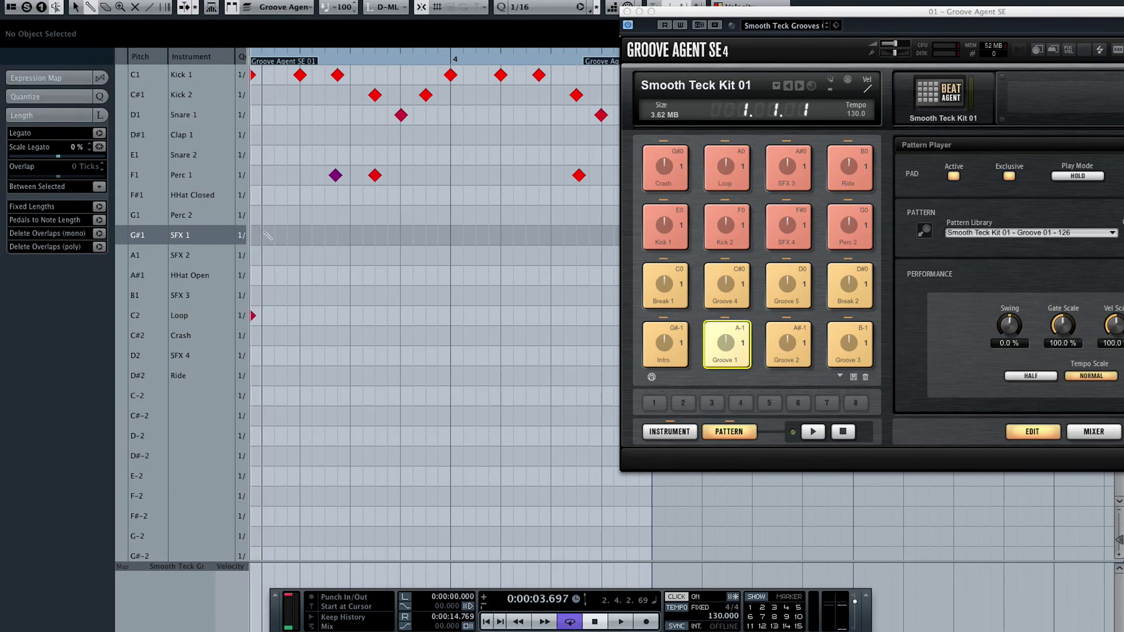
{"action": "left_click", "coordinate": [300, 235]}
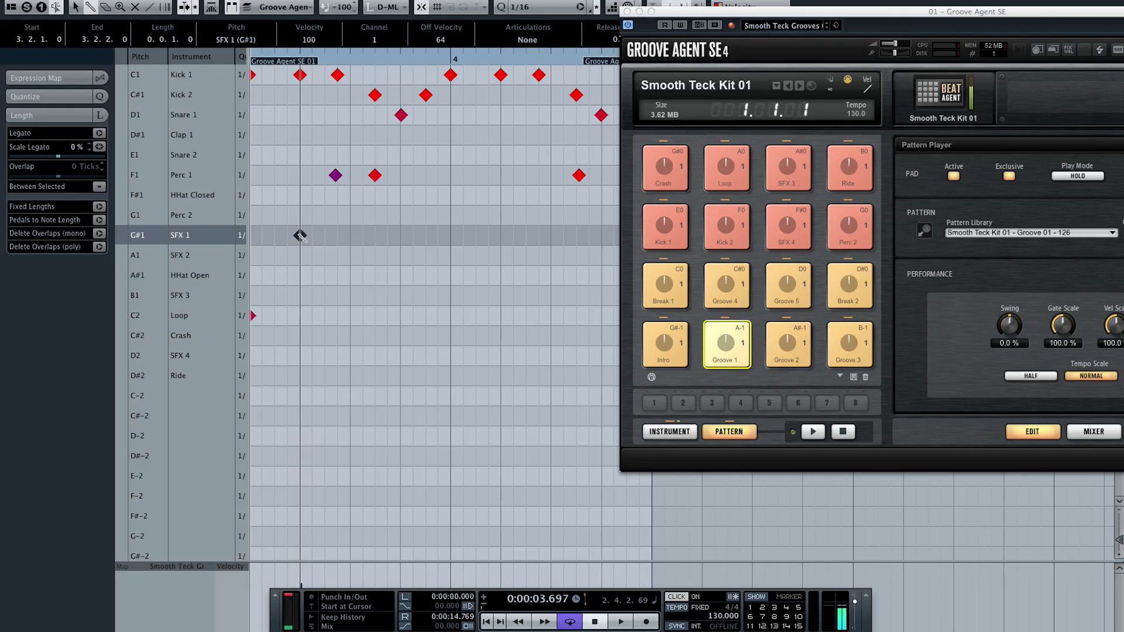
{"action": "left_click", "coordinate": [400, 235]}
{"action": "left_click", "coordinate": [500, 236]}
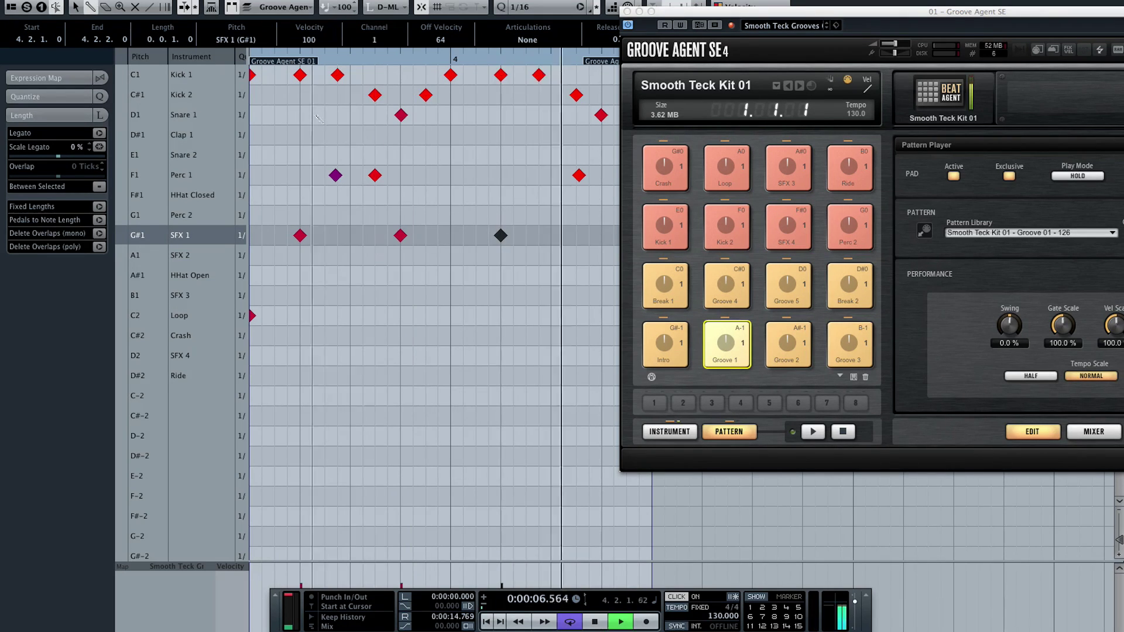
{"action": "key", "text": "space"}
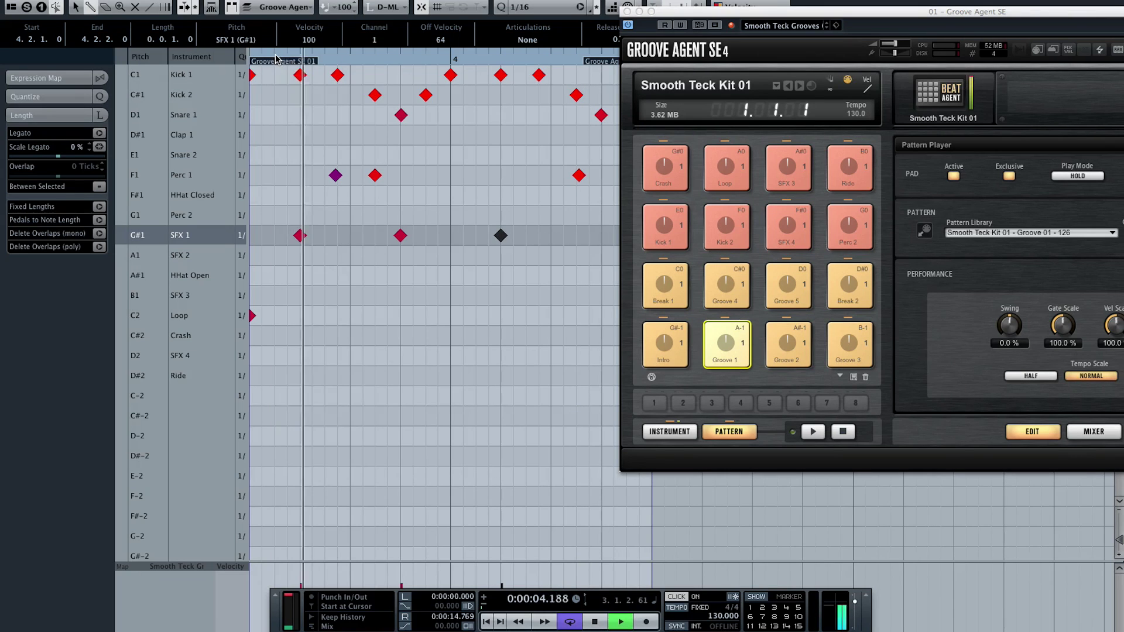
{"action": "key", "text": "space"}
Step: Close the Drum Editor and drop the Groove Agent SE 01 part onto pad A-1 as its pattern
{"action": "key", "text": "super+w"}
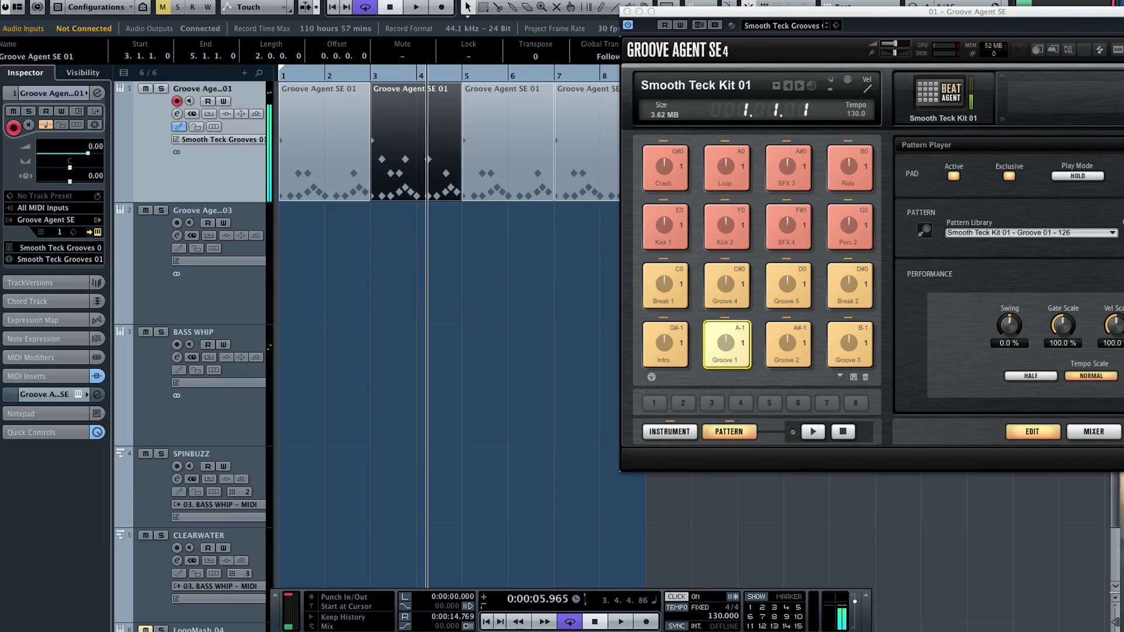
{"action": "left_click", "coordinate": [459, 244]}
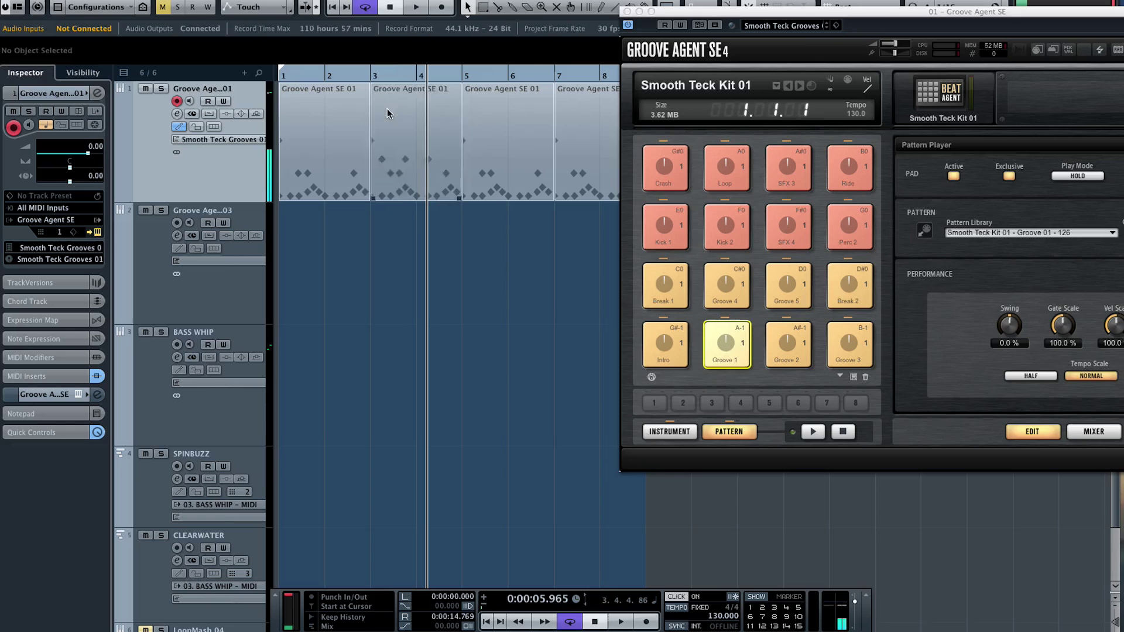
{"action": "left_click_drag", "start_coordinate": [386, 111], "coordinate": [722, 328]}
{"action": "left_click", "coordinate": [725, 331]}
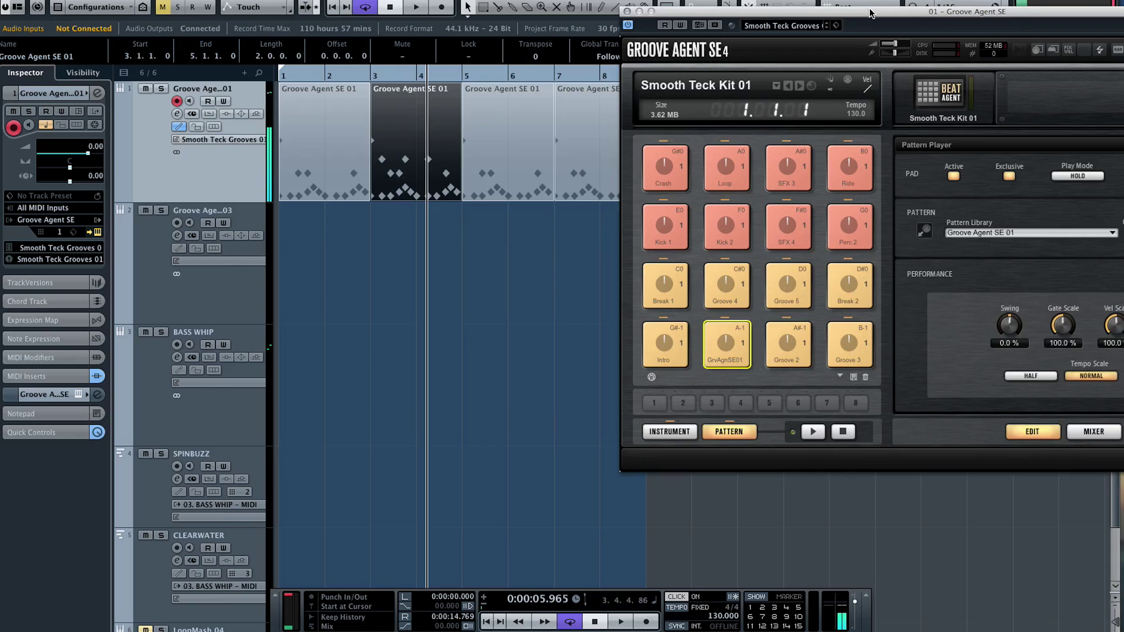
{"action": "left_click_drag", "start_coordinate": [877, 11], "coordinate": [503, 1]}
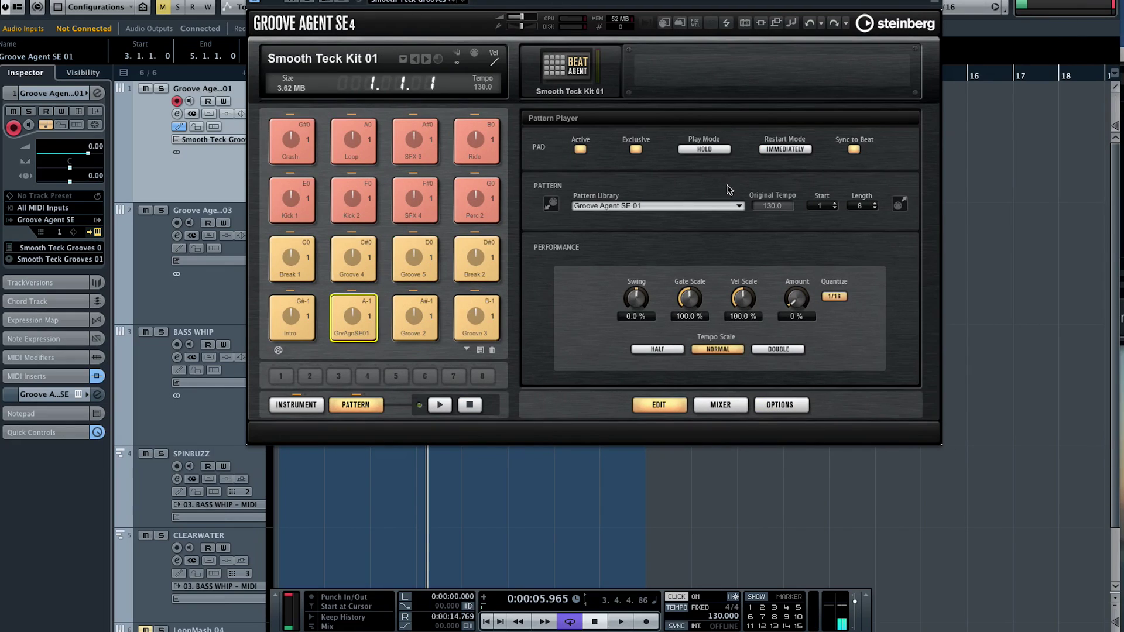
{"action": "left_click", "coordinate": [590, 206]}
{"action": "left_click", "coordinate": [600, 280]}
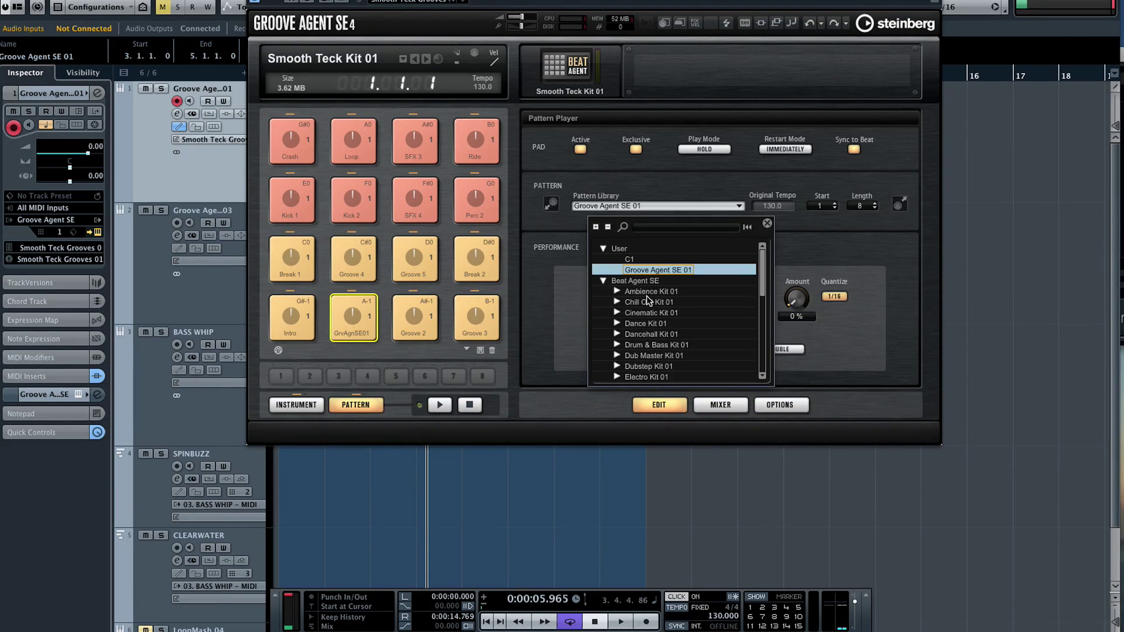
{"action": "scroll", "coordinate": [646, 297], "scroll_direction": "down", "scroll_amount": 1}
{"action": "left_click", "coordinate": [615, 289]}
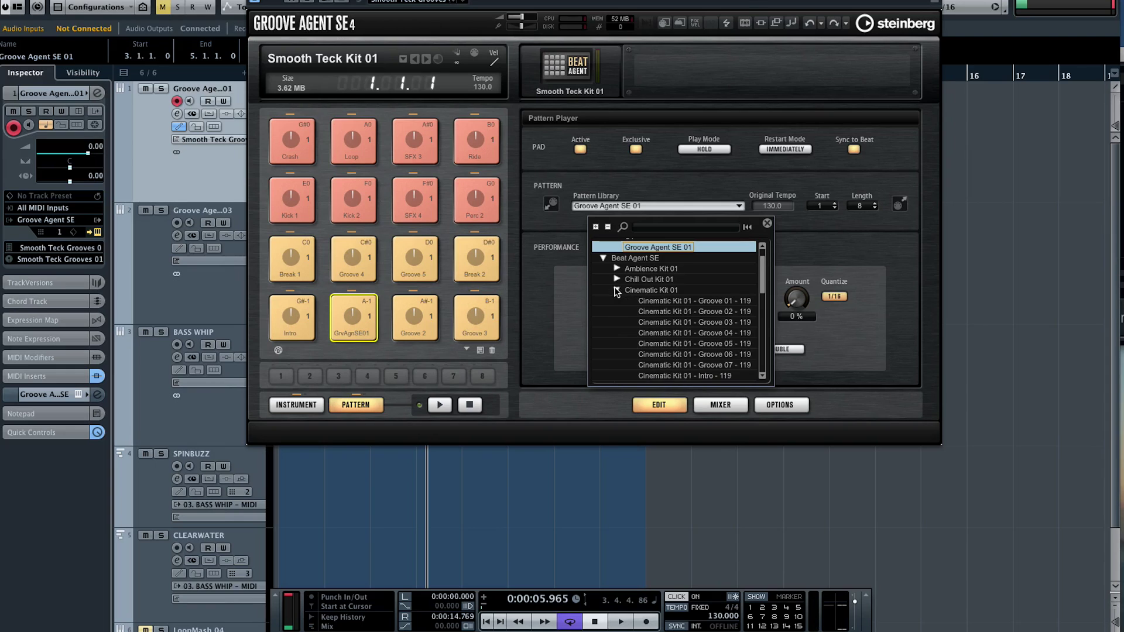
{"action": "scroll", "coordinate": [641, 315], "scroll_direction": "down", "scroll_amount": 3}
{"action": "left_click", "coordinate": [616, 291]}
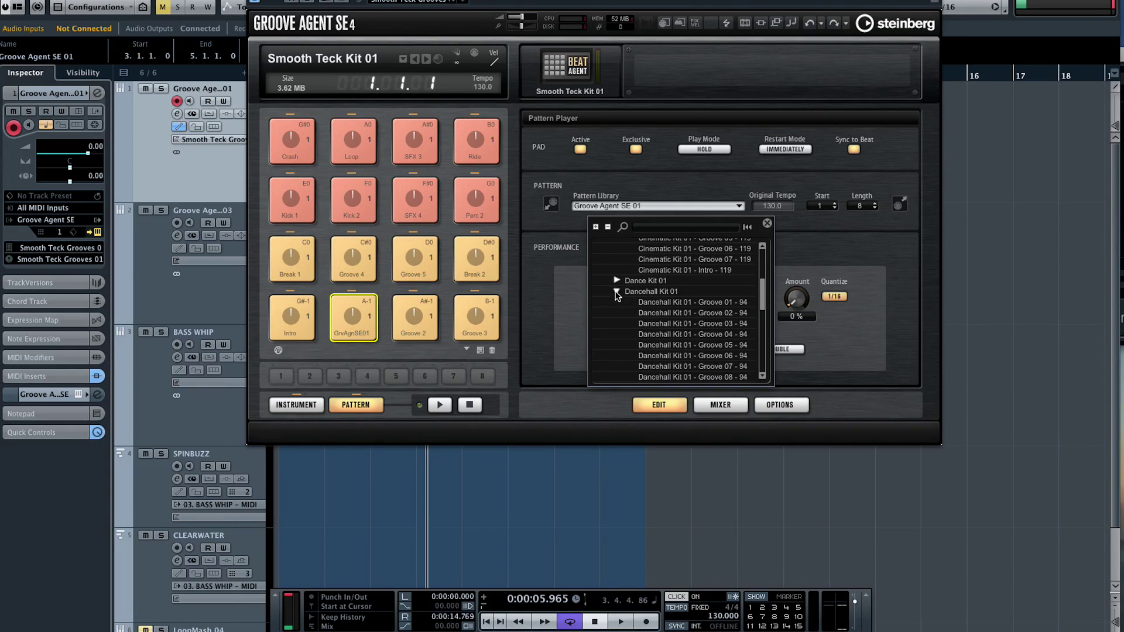
{"action": "scroll", "coordinate": [617, 321], "scroll_direction": "down", "scroll_amount": 3}
{"action": "left_click", "coordinate": [617, 330]}
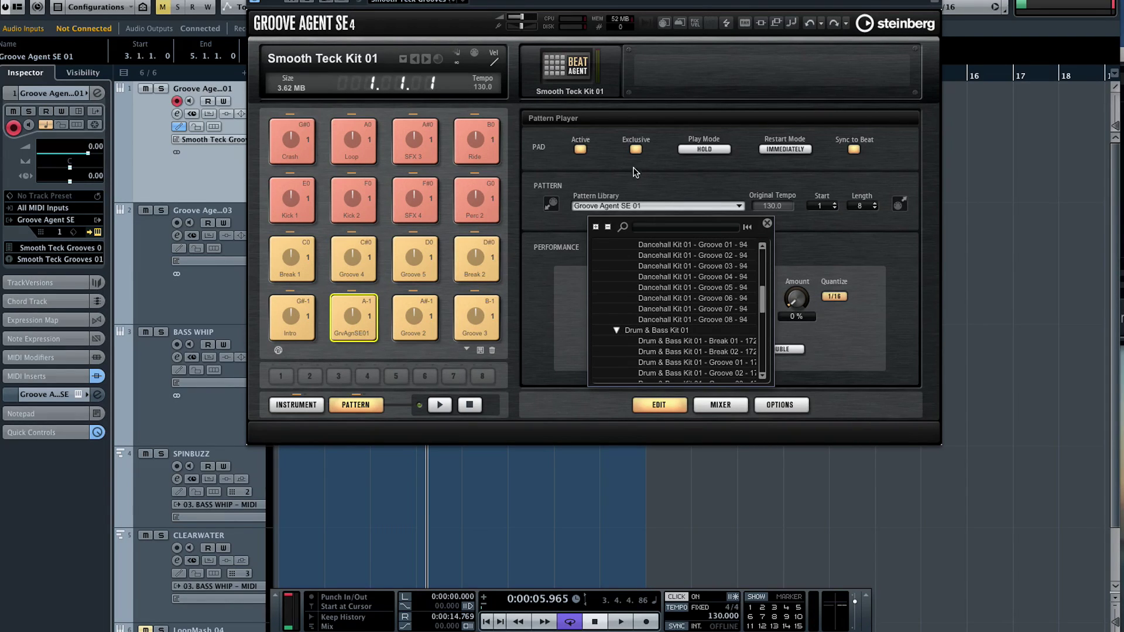
{"action": "left_click_drag", "start_coordinate": [410, 2], "coordinate": [615, 2]}
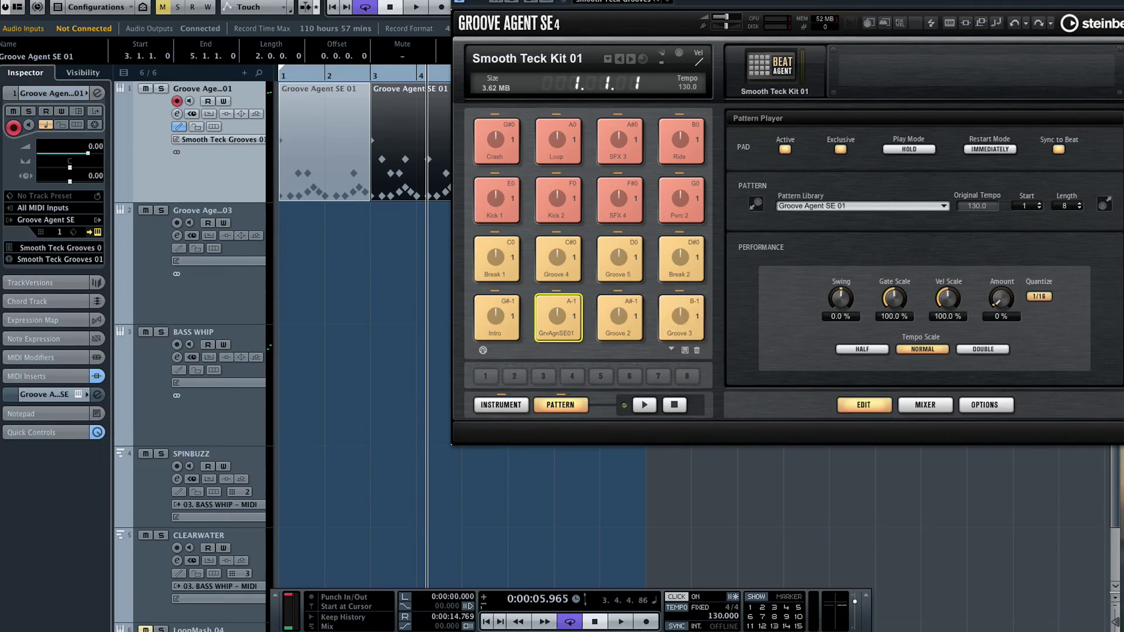
{"action": "left_click_drag", "start_coordinate": [644, 1], "coordinate": [530, 2]}
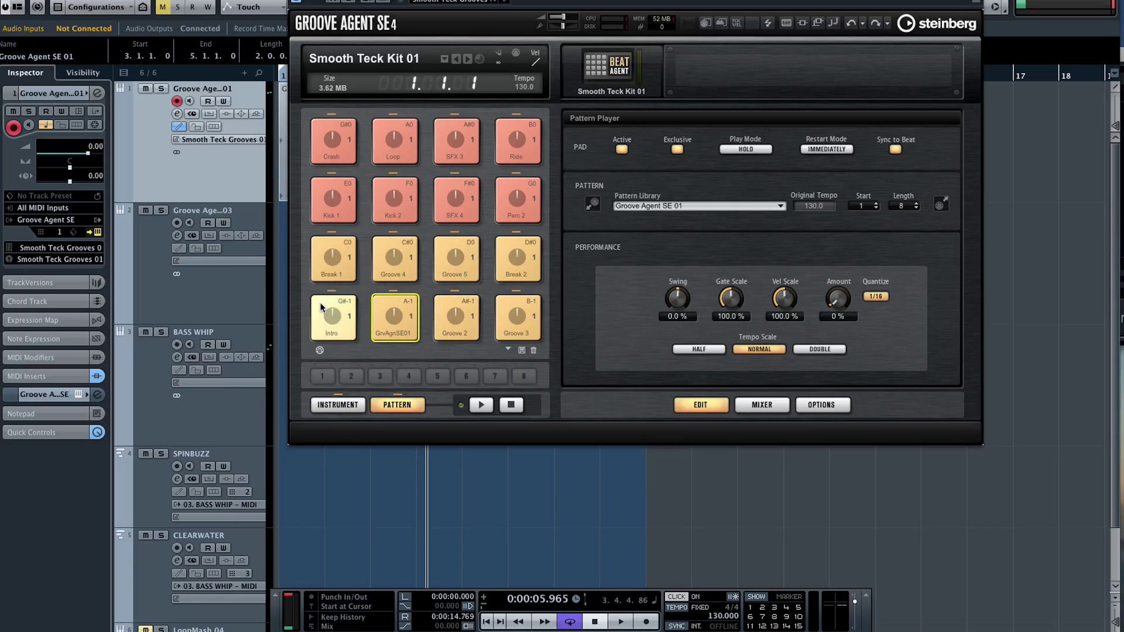
Step: Switch Groove Agent to INSTRUMENT mode and inspect the Kick 1, Kick 2 and Snare 1 pads
{"action": "left_click", "coordinate": [338, 405]}
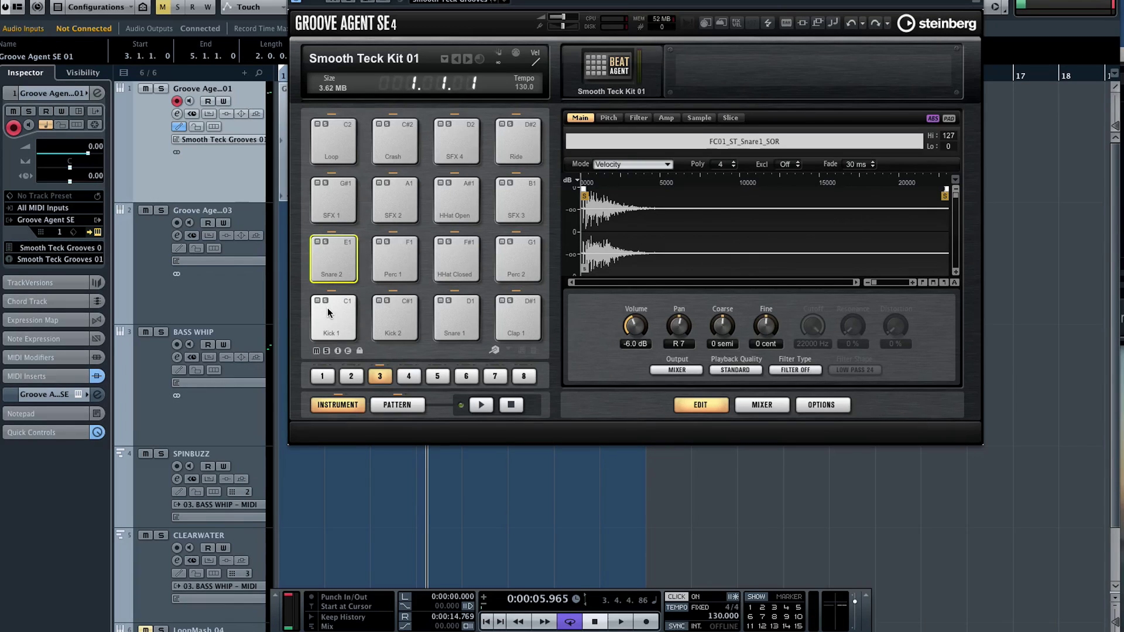
{"action": "left_click", "coordinate": [328, 314]}
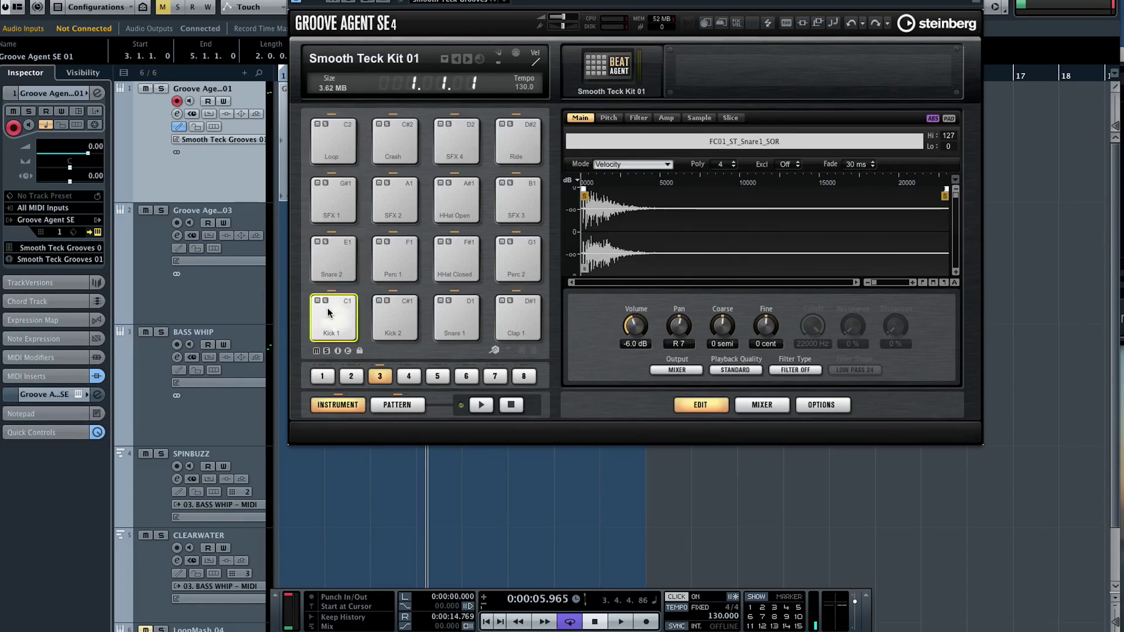
{"action": "left_click", "coordinate": [396, 313]}
{"action": "left_click", "coordinate": [458, 310]}
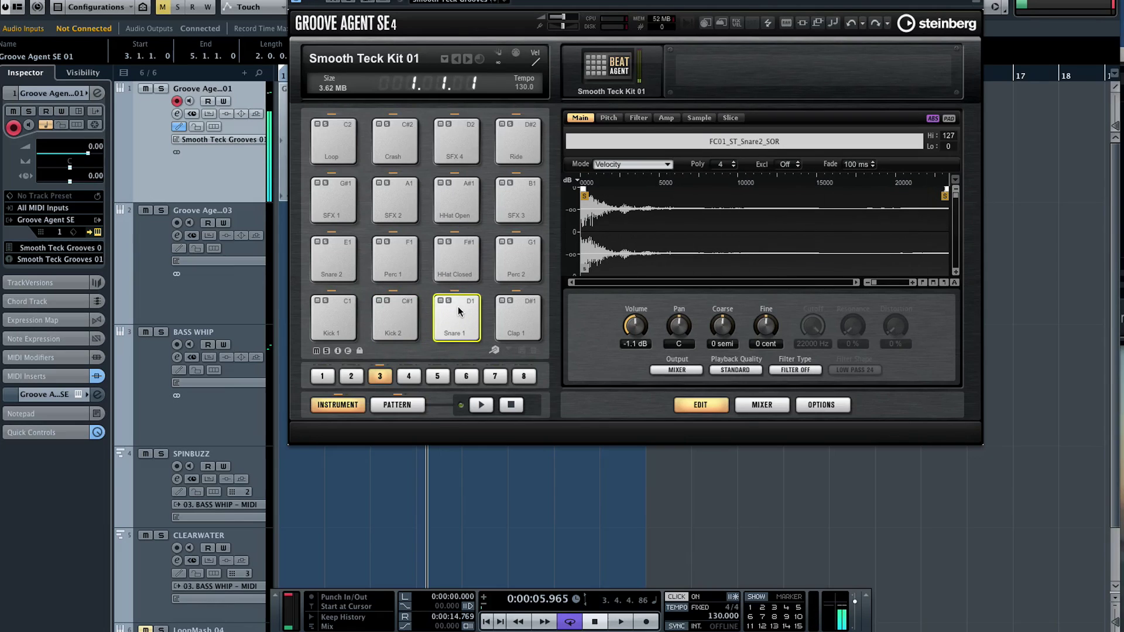
Step: Open MediaBay from the Media menu and arrange it beside the Groove Agent window
{"action": "left_click", "coordinate": [257, 1]}
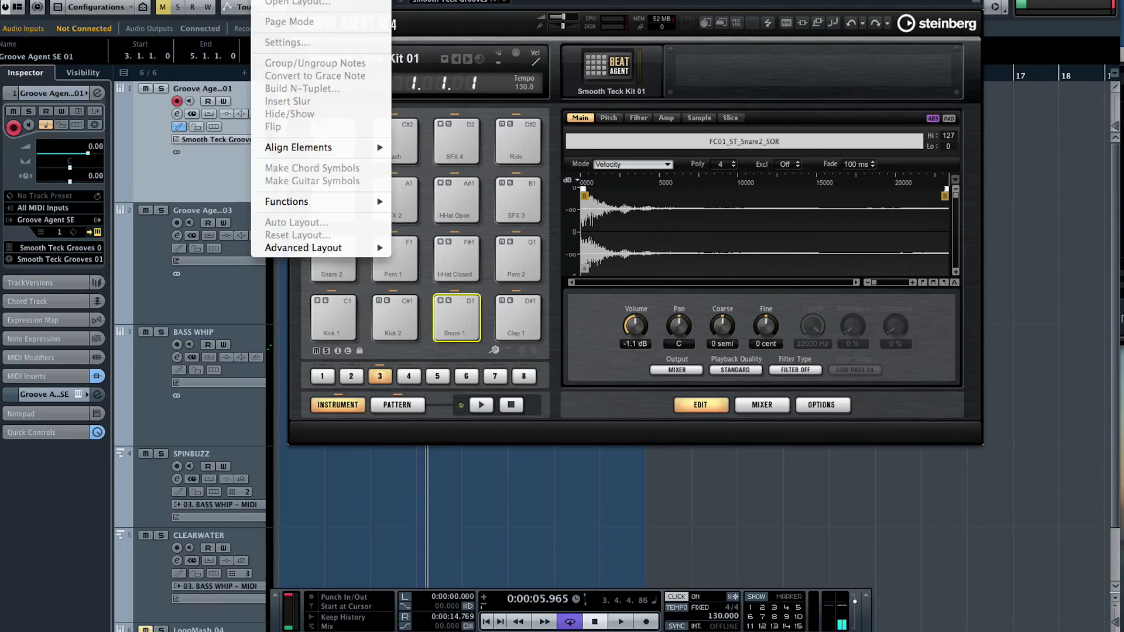
{"action": "mouse_move", "coordinate": [305, 1]}
{"action": "left_click", "coordinate": [327, 9]}
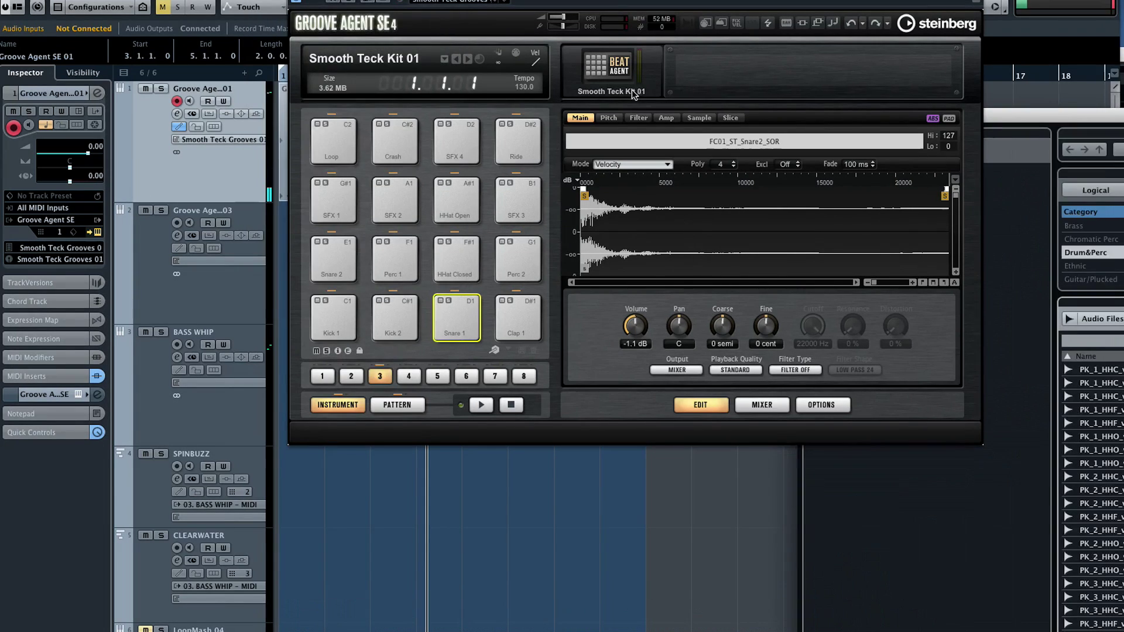
{"action": "left_click_drag", "start_coordinate": [1016, 119], "coordinate": [698, 120]}
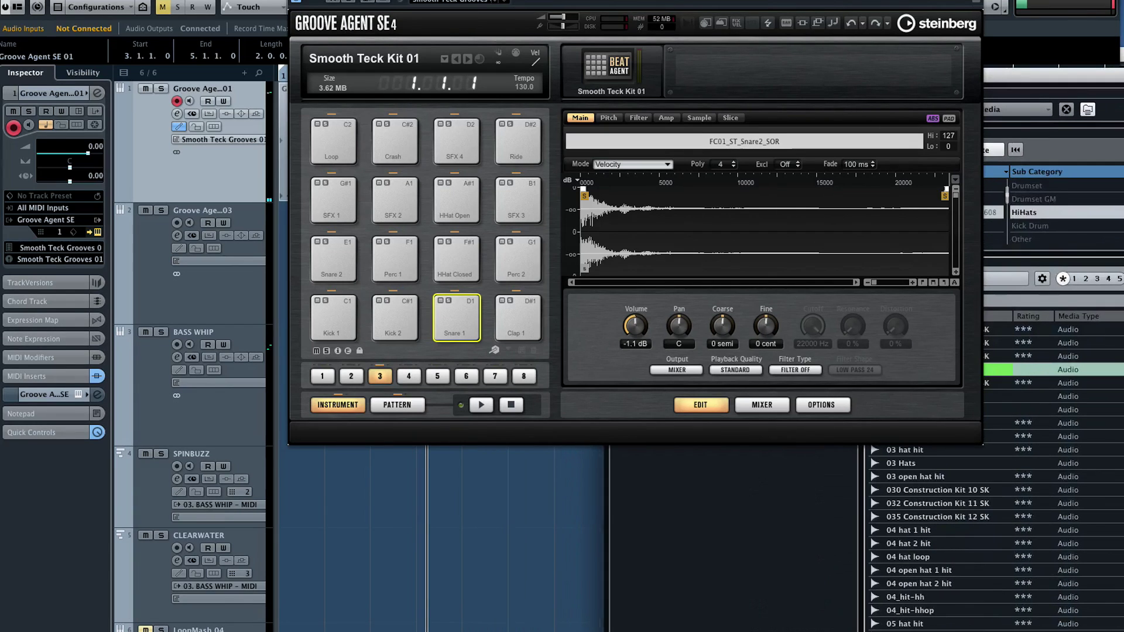
{"action": "left_click_drag", "start_coordinate": [731, 3], "coordinate": [587, 3]}
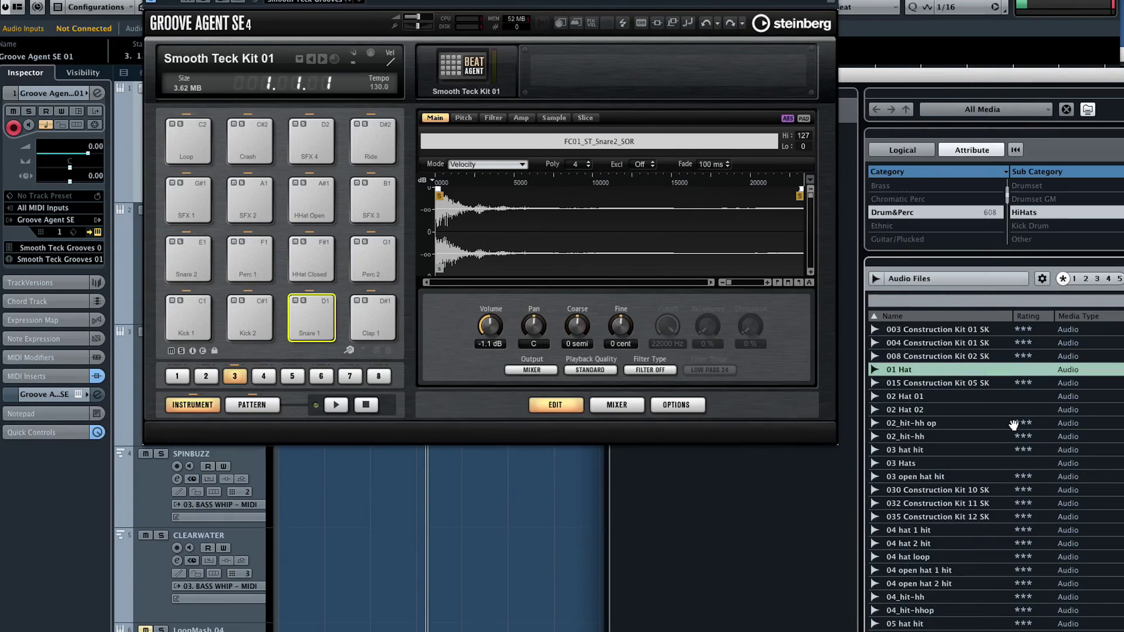
Step: Load 02_hit-hh op onto empty pad G6 in bank 7, audition it, then close MediaBay
{"action": "left_click", "coordinate": [351, 377]}
{"action": "left_click", "coordinate": [922, 423]}
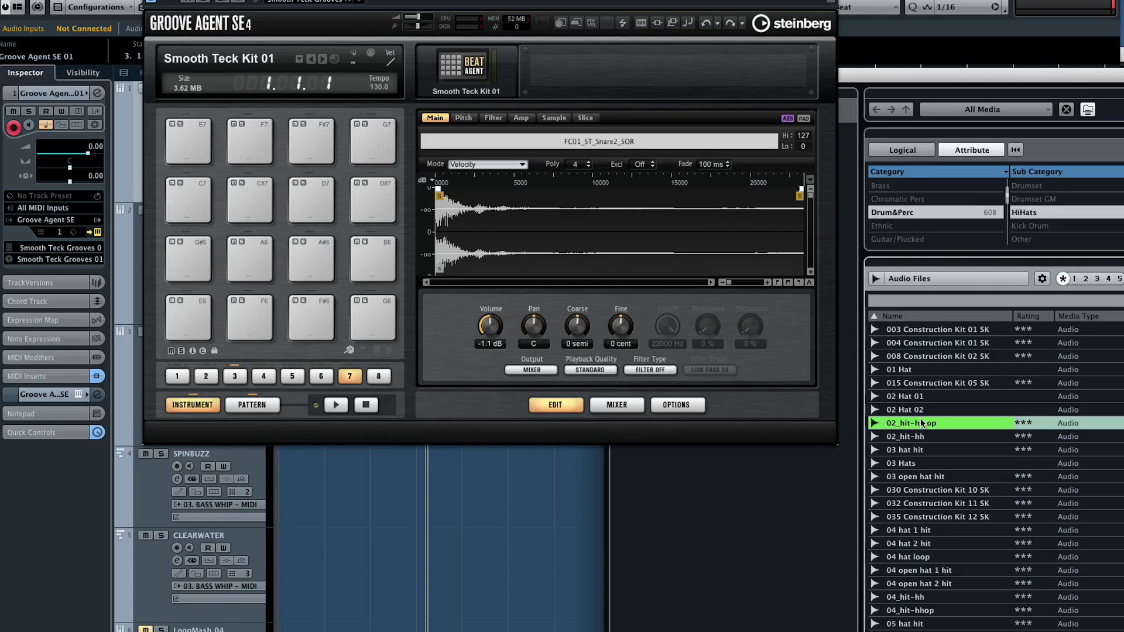
{"action": "left_click_drag", "start_coordinate": [922, 422], "coordinate": [391, 314]}
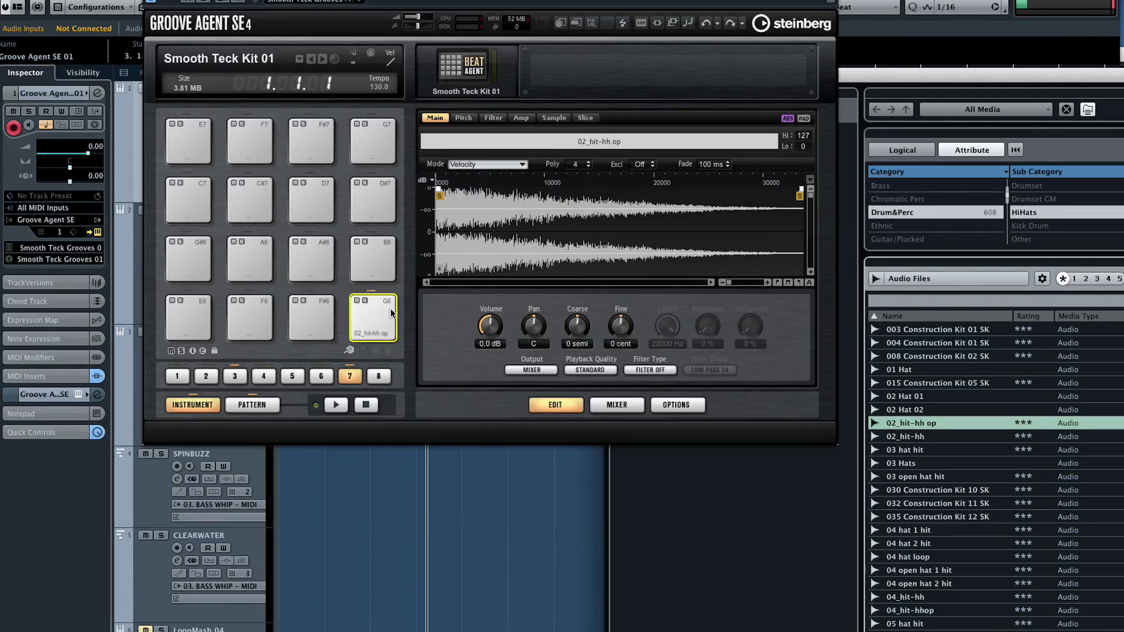
{"action": "left_click", "coordinate": [391, 313]}
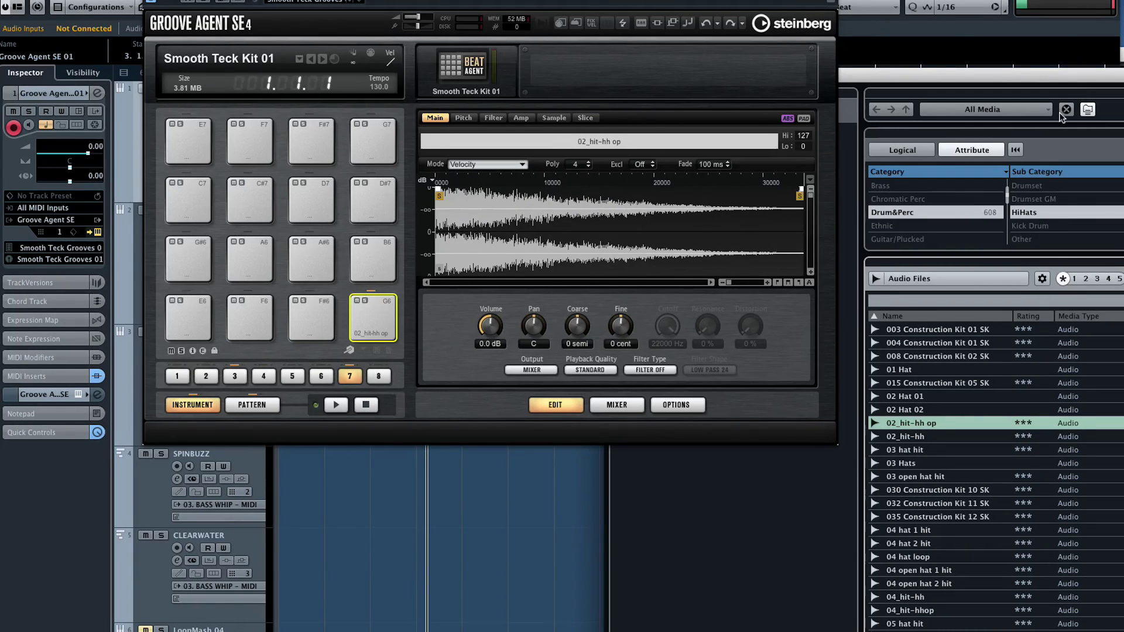
{"action": "left_click", "coordinate": [842, 86]}
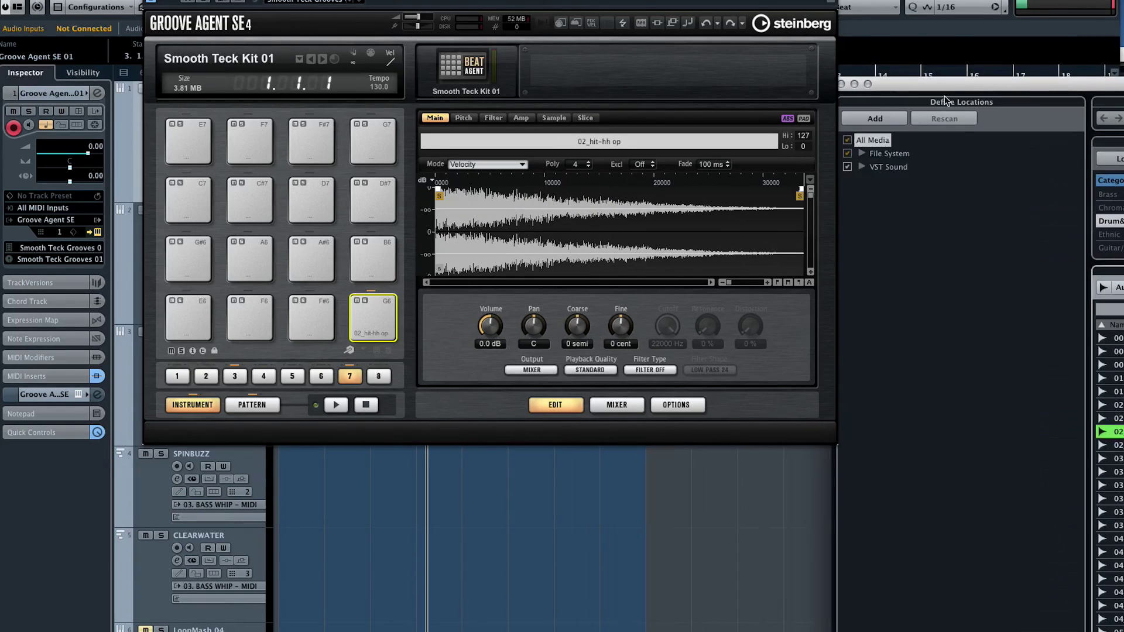
{"action": "left_click", "coordinate": [841, 85]}
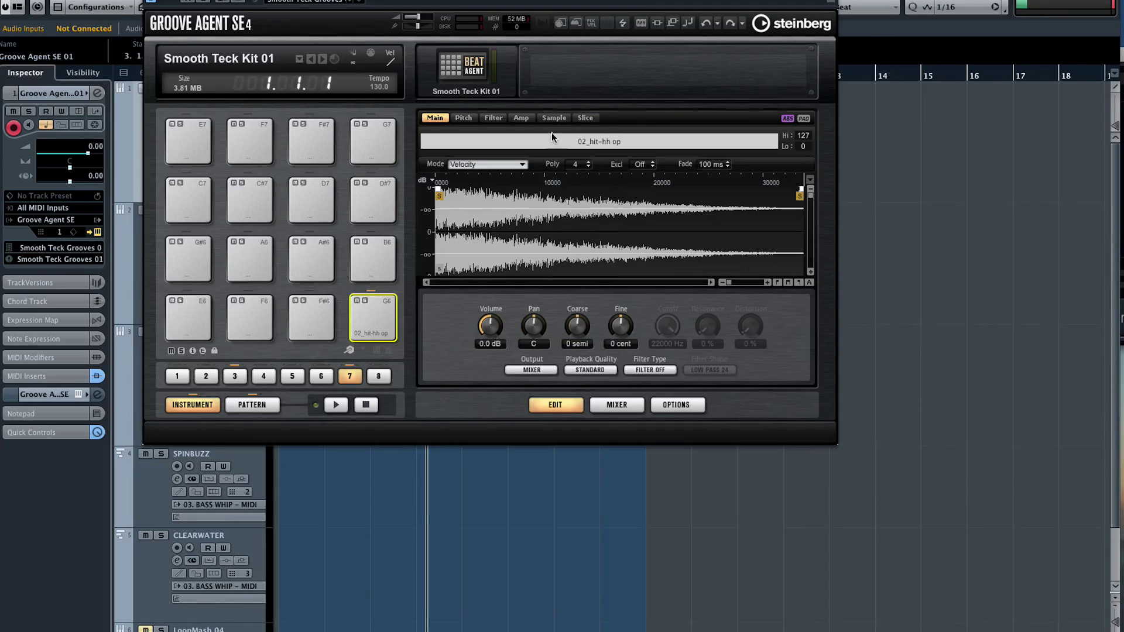
{"action": "left_click", "coordinate": [233, 376]}
Step: Select the Kick 2 and Snare 1 pads and audition the Snare 1 sample
{"action": "left_click", "coordinate": [251, 299]}
{"action": "left_click", "coordinate": [310, 316]}
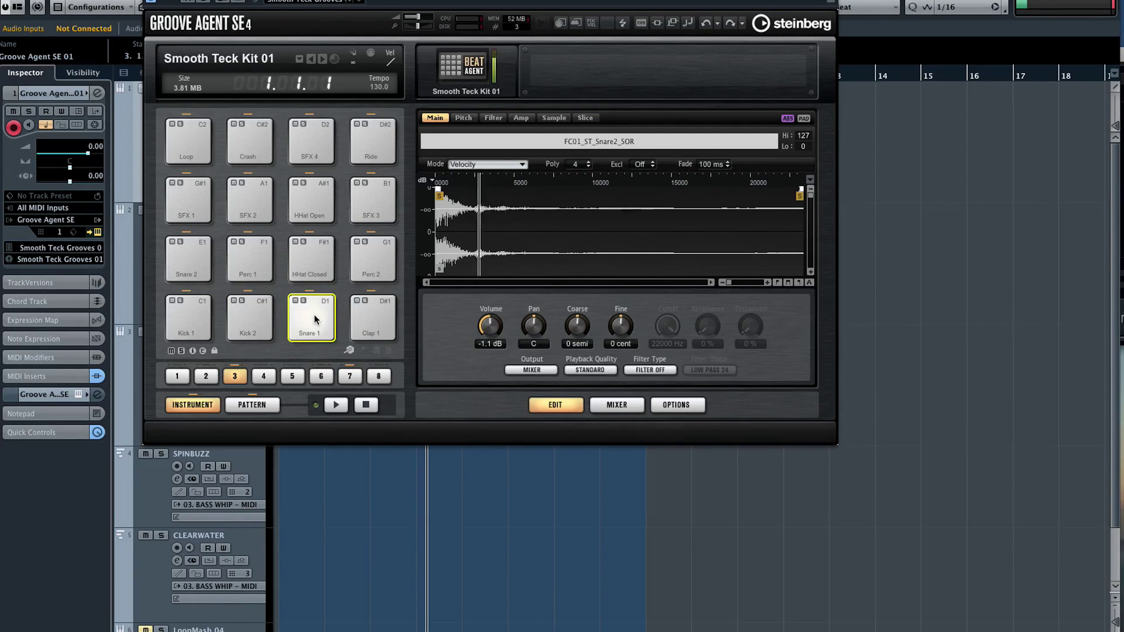
{"action": "left_click", "coordinate": [315, 319]}
{"action": "left_click", "coordinate": [314, 319]}
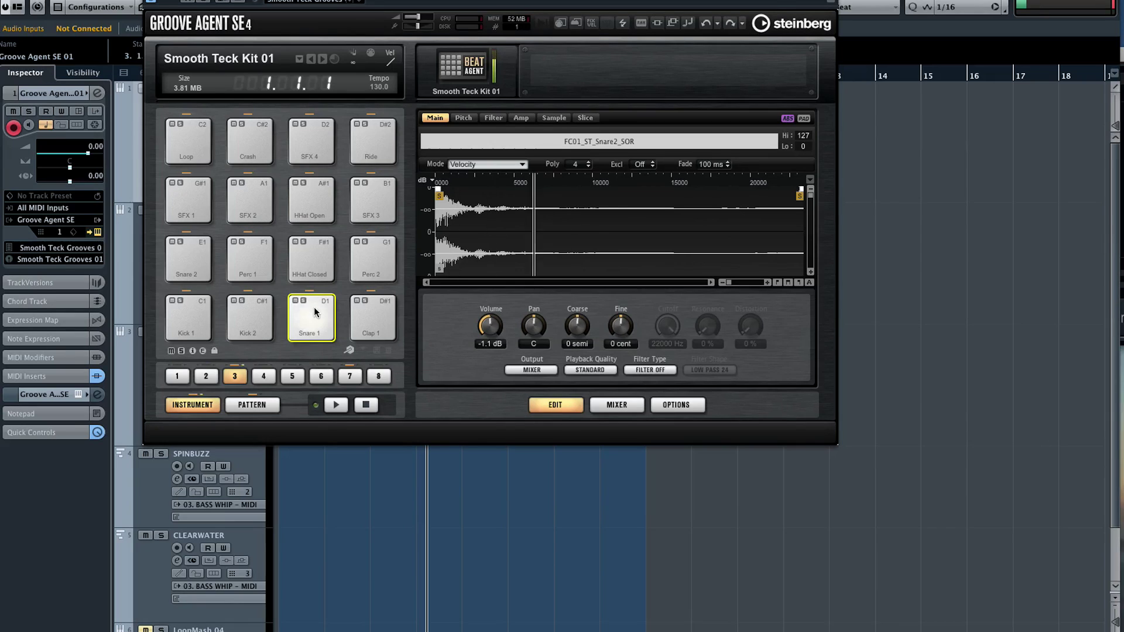
Step: Tune Kick 2 down to -7 semitones on the Pitch page and audition it
{"action": "left_click", "coordinate": [462, 118]}
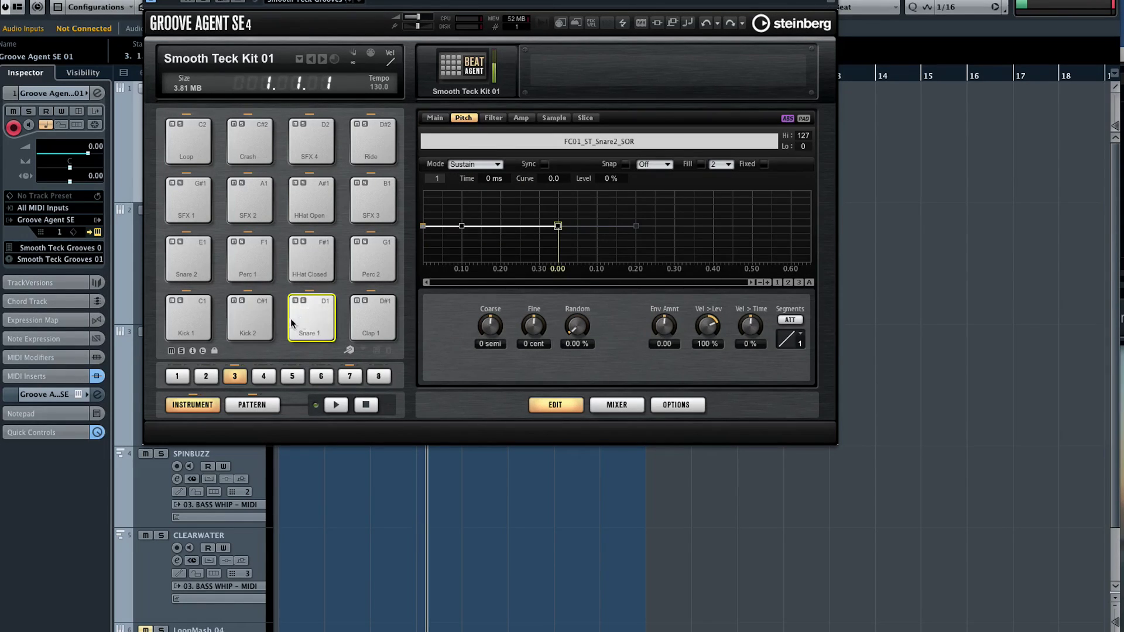
{"action": "left_click", "coordinate": [248, 311]}
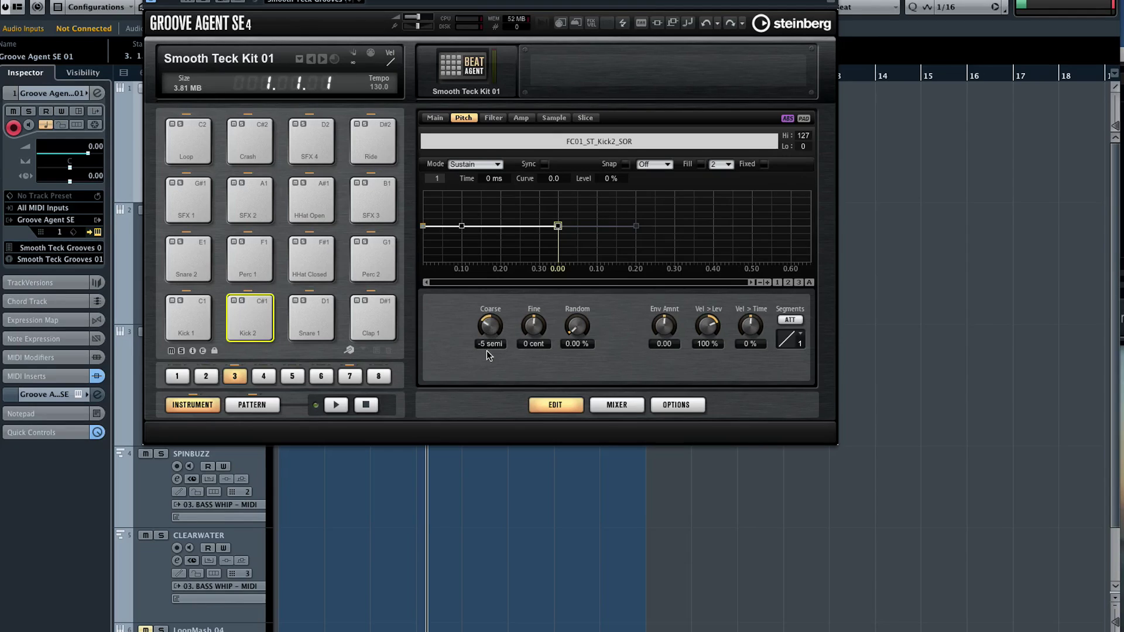
{"action": "scroll", "coordinate": [486, 350], "scroll_direction": "down", "scroll_amount": 1}
{"action": "scroll", "coordinate": [491, 326], "scroll_direction": "down", "scroll_amount": 1}
{"action": "left_click", "coordinate": [255, 313]}
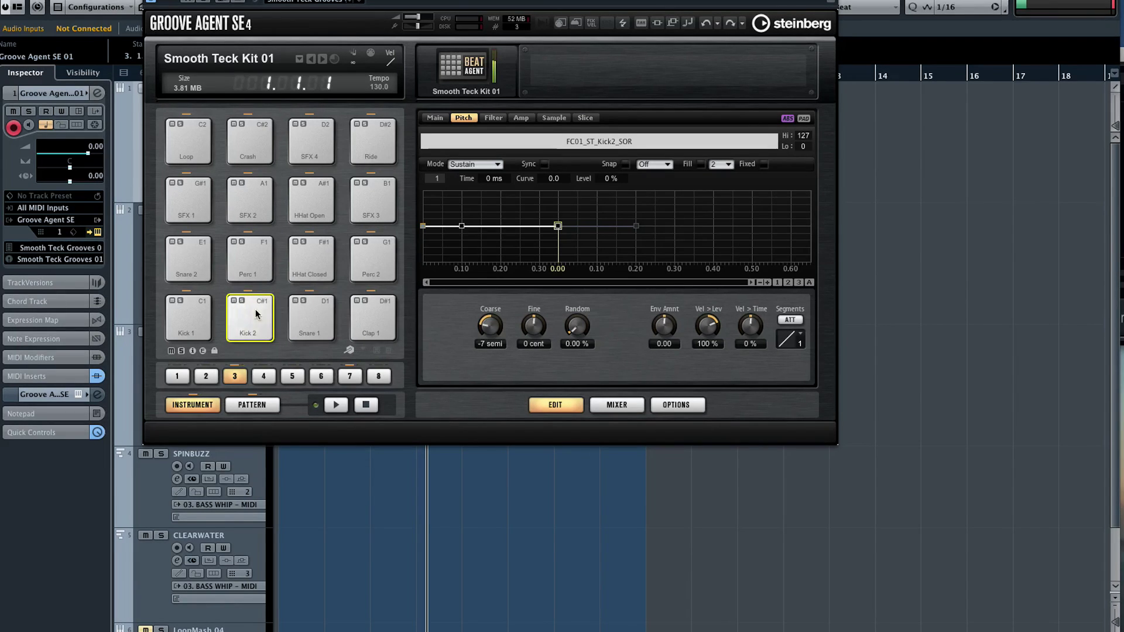
{"action": "left_click", "coordinate": [486, 120]}
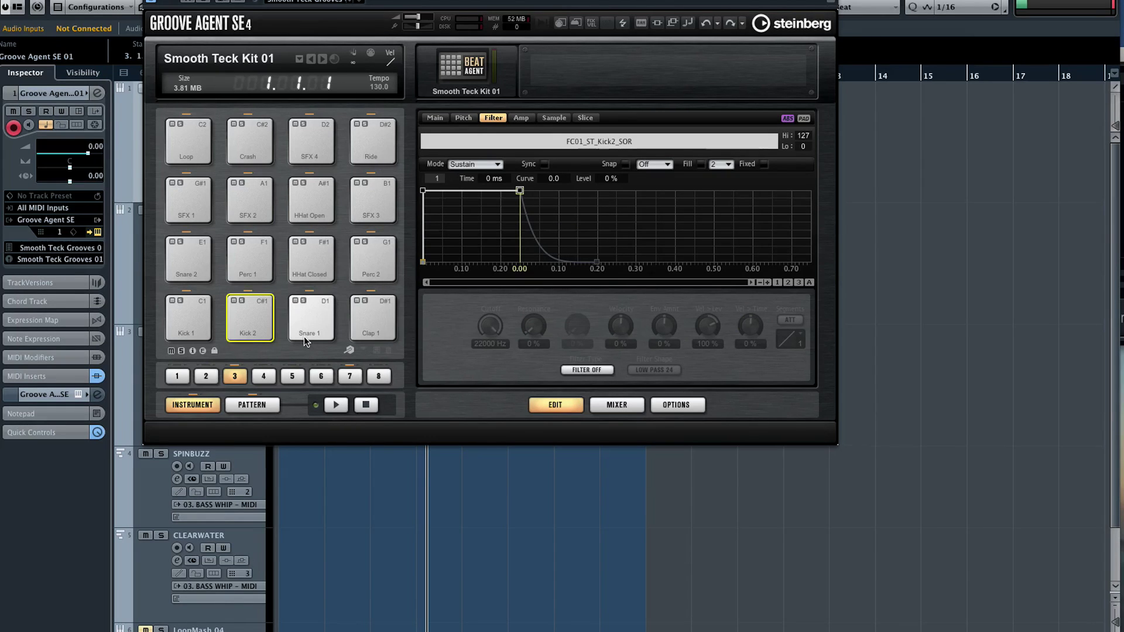
Step: Give Kick 2 Hard Clip distortion around 40%, a filter envelope point at 217 ms/41%, and 100% envelope amount
{"action": "left_click", "coordinate": [588, 369]}
{"action": "left_click", "coordinate": [592, 408]}
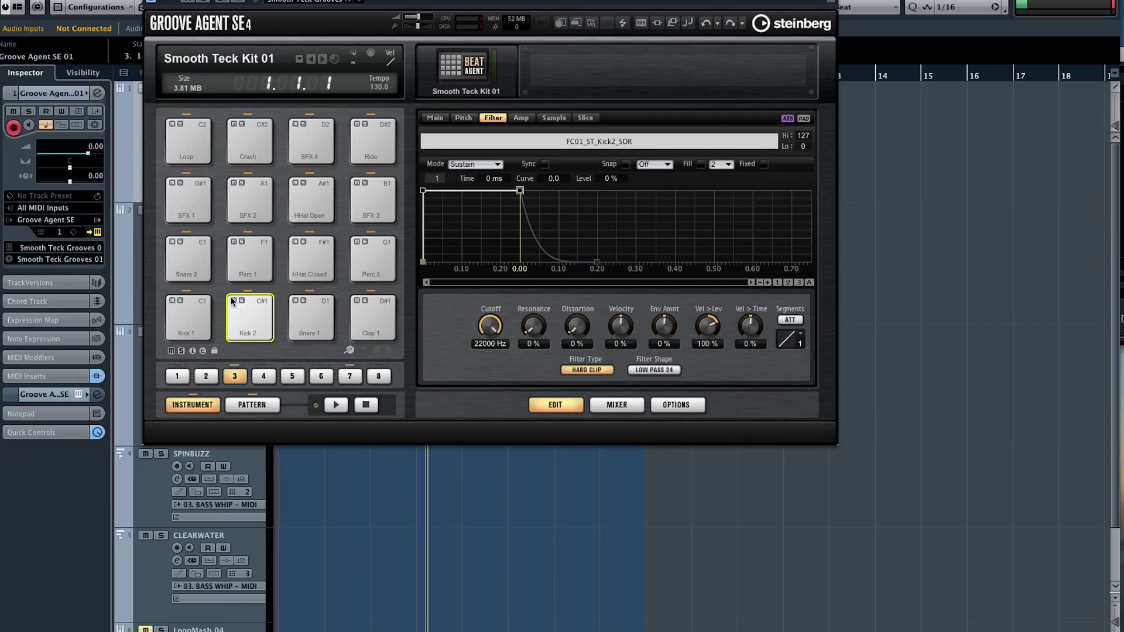
{"action": "left_click_drag", "start_coordinate": [587, 317], "coordinate": [572, 263]}
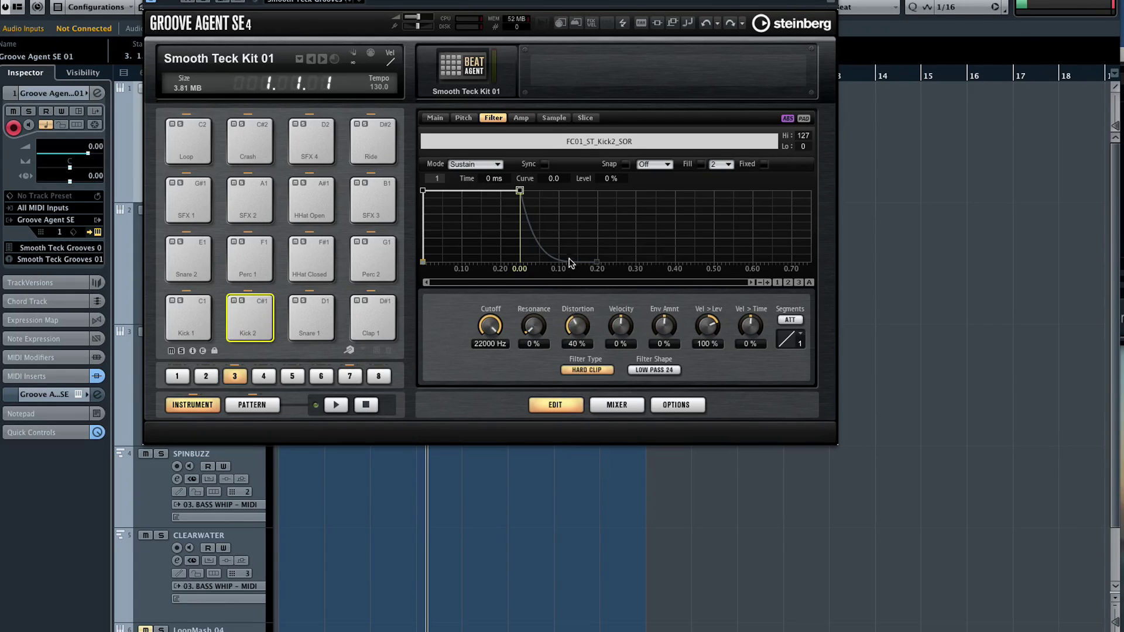
{"action": "left_click", "coordinate": [255, 313]}
{"action": "left_click_drag", "start_coordinate": [508, 189], "coordinate": [507, 233]}
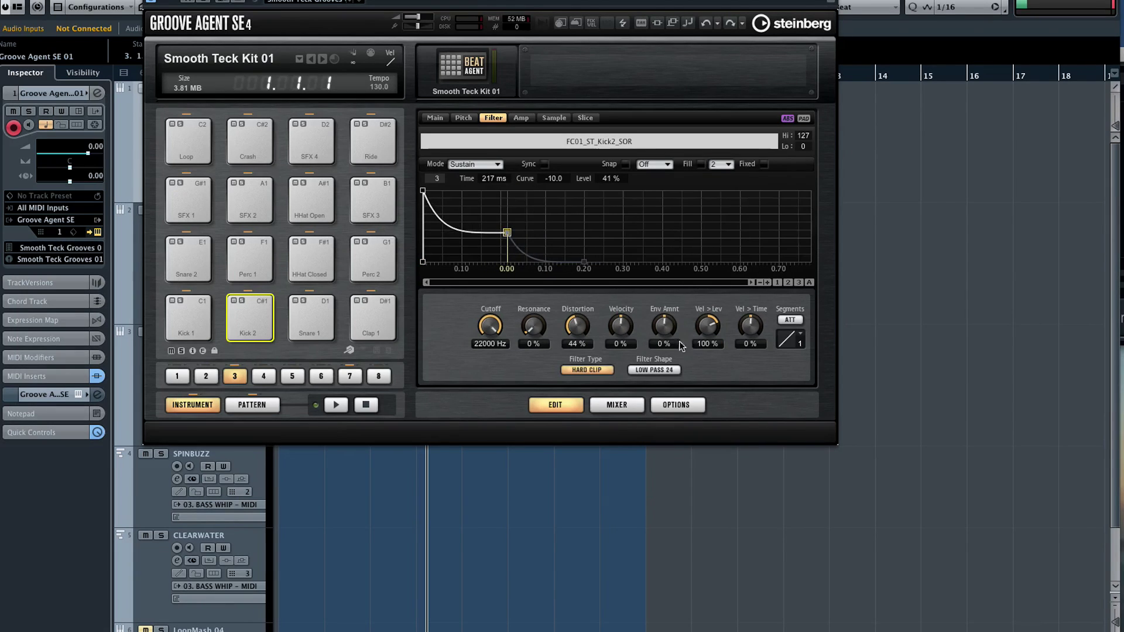
{"action": "left_click_drag", "start_coordinate": [663, 326], "coordinate": [668, 126]}
{"action": "left_click", "coordinate": [251, 306]}
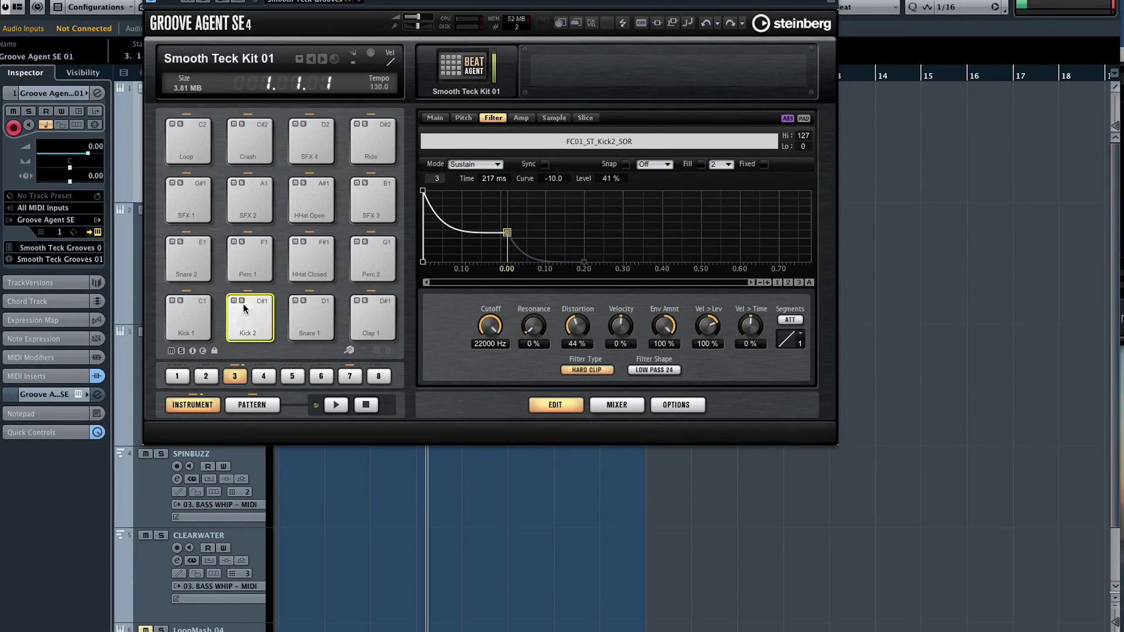
Step: Shape a falling pitch envelope for Kick 2 with its second point at 140 ms/-57% and amount about 12.84
{"action": "left_click", "coordinate": [463, 118]}
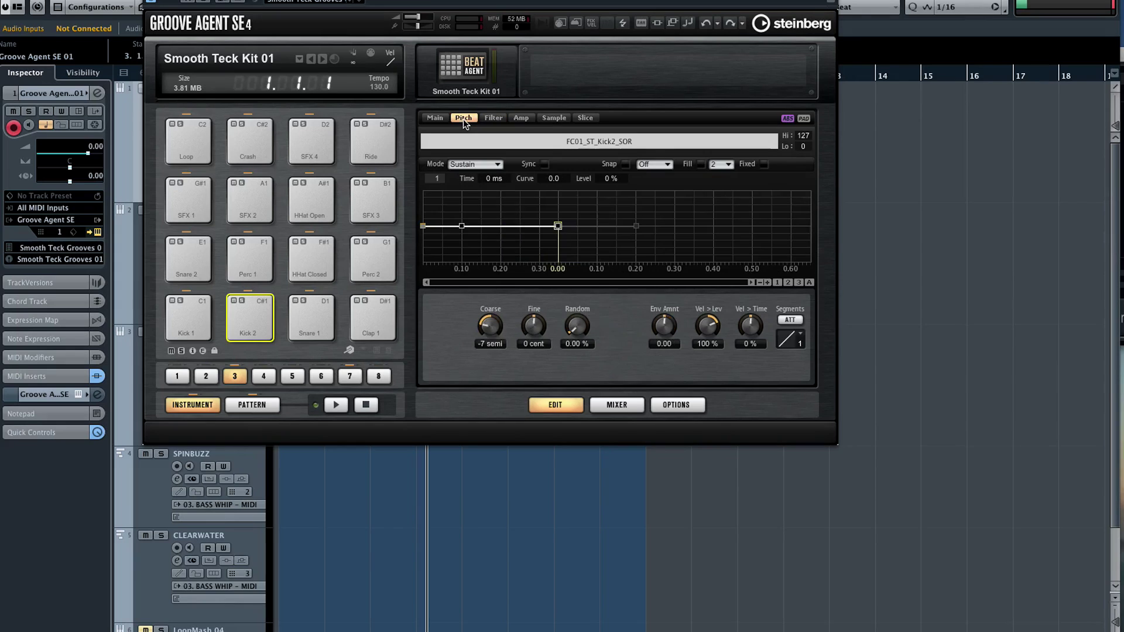
{"action": "left_click_drag", "start_coordinate": [423, 225], "coordinate": [423, 194]}
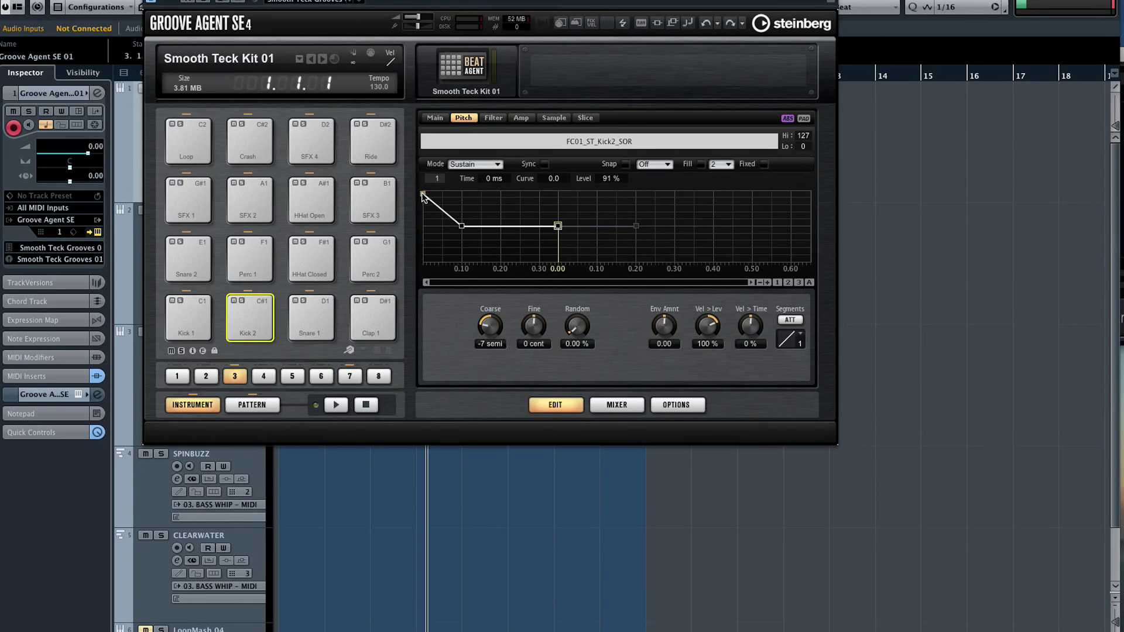
{"action": "mouse_move", "coordinate": [461, 233]}
{"action": "left_mouse_down"}
{"action": "mouse_move", "coordinate": [477, 260]}
{"action": "mouse_move", "coordinate": [477, 247]}
{"action": "left_mouse_up"}
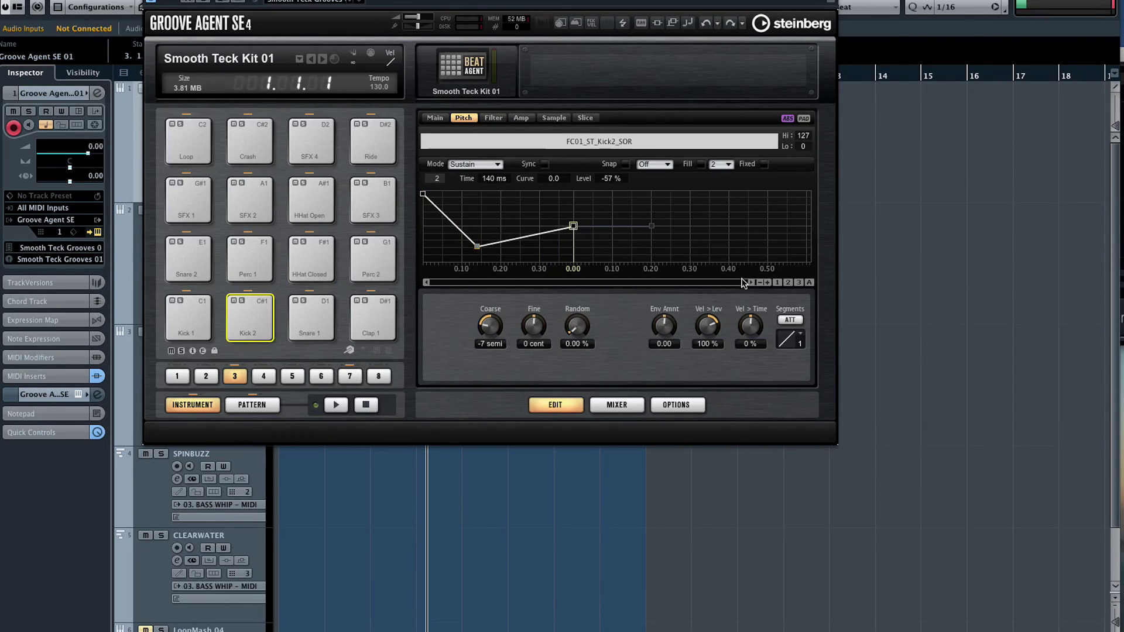
{"action": "left_click_drag", "start_coordinate": [665, 329], "coordinate": [665, 281]}
{"action": "left_click", "coordinate": [257, 314]}
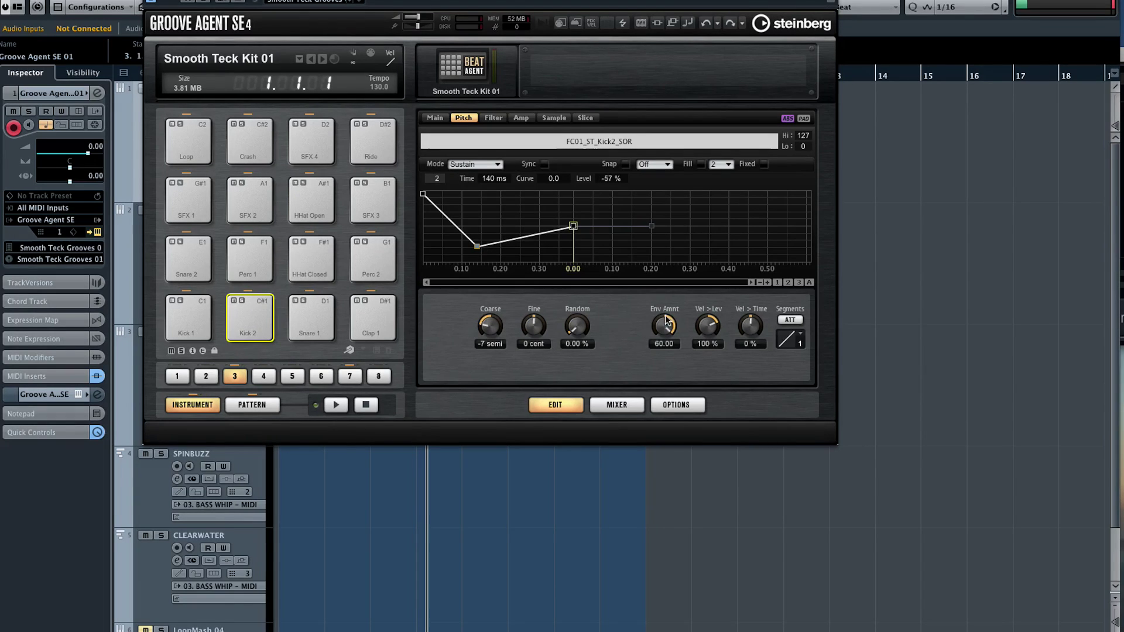
{"action": "left_click_drag", "start_coordinate": [658, 326], "coordinate": [655, 357]}
Step: Keep Hard Clip distortion on Kick 2 and switch its filter shape to Band Pass 24
{"action": "left_click", "coordinate": [494, 118]}
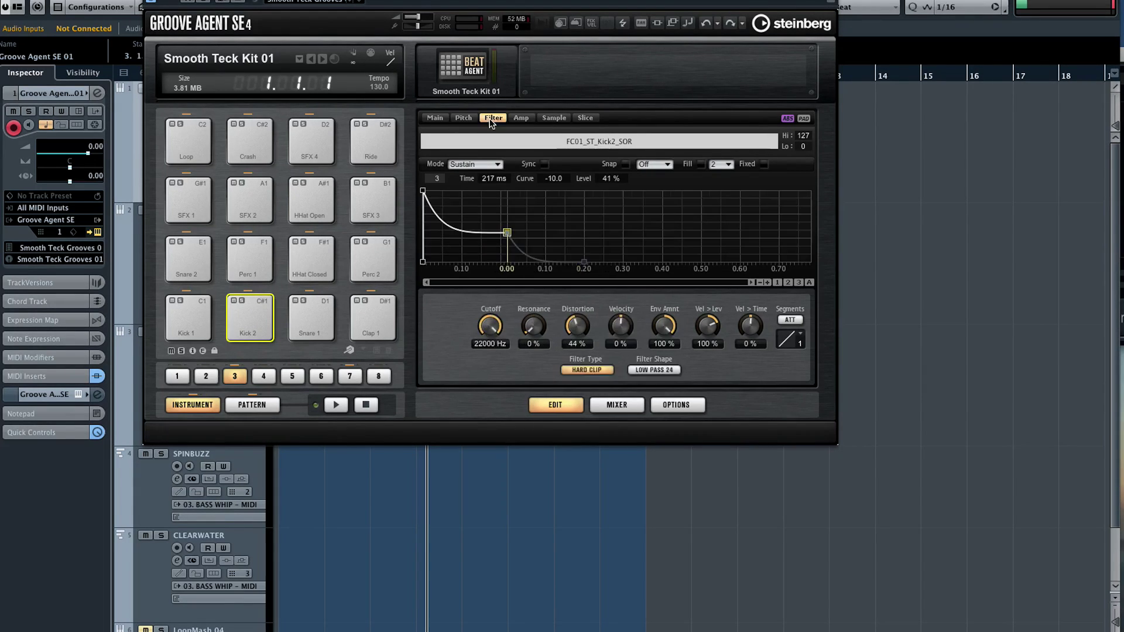
{"action": "left_click", "coordinate": [522, 118]}
{"action": "left_click", "coordinate": [493, 118]}
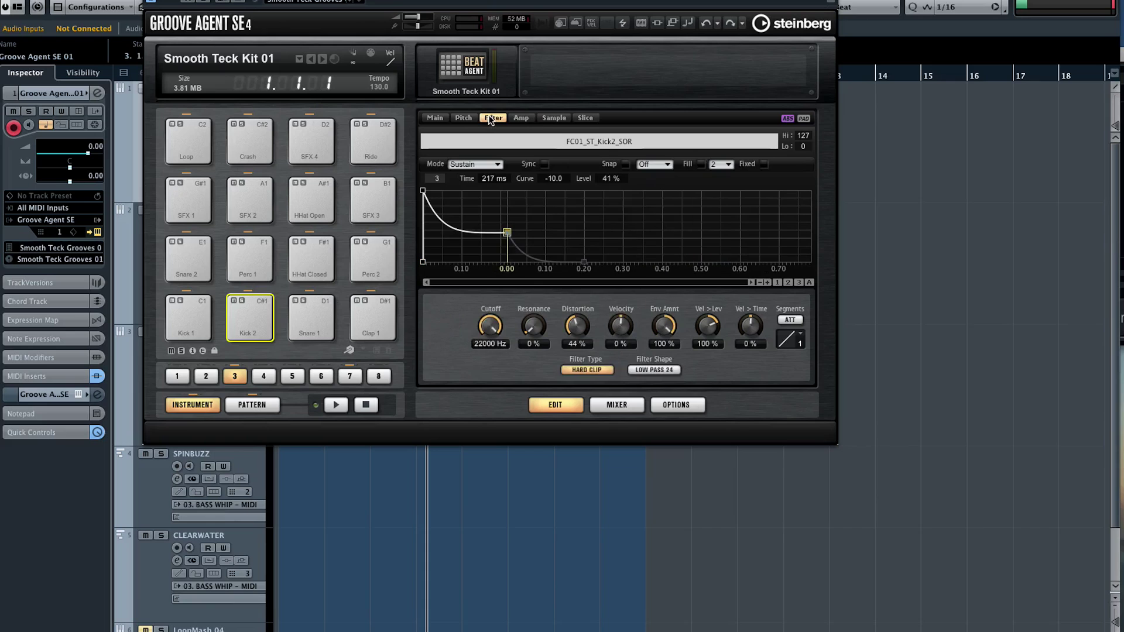
{"action": "left_click", "coordinate": [591, 369]}
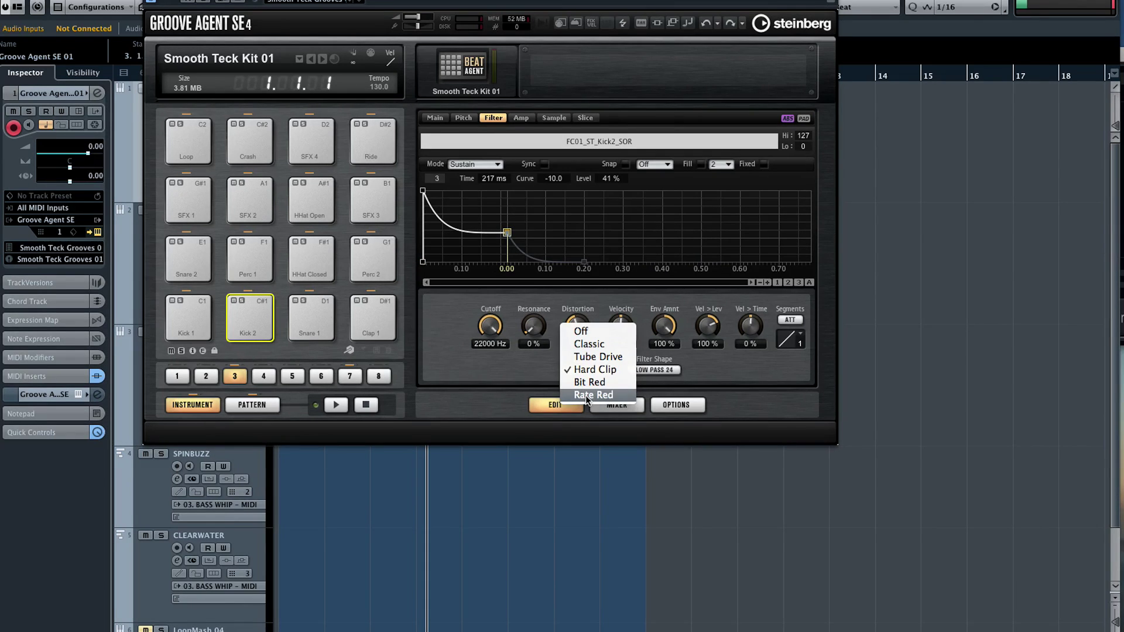
{"action": "left_click", "coordinate": [694, 324]}
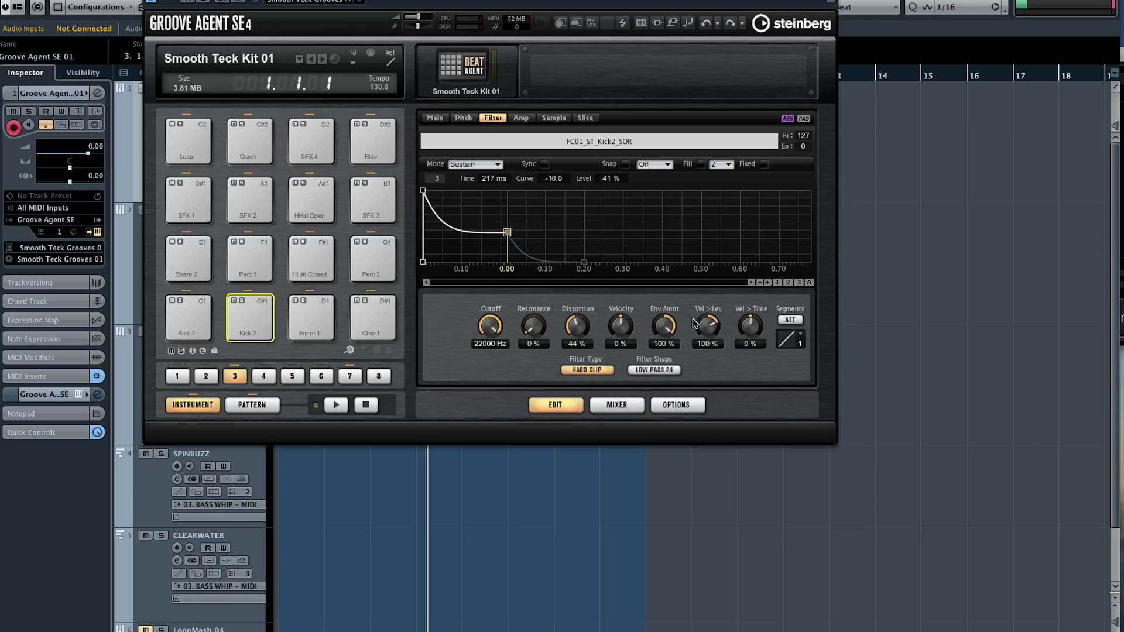
{"action": "left_click", "coordinate": [659, 368]}
{"action": "left_click", "coordinate": [656, 430]}
{"action": "left_click", "coordinate": [255, 303]}
Step: Lower Kick 2's cutoff to 296 Hz, try Low Pass 12, and settle on Band Reject 24
{"action": "left_click_drag", "start_coordinate": [491, 326], "coordinate": [490, 381]}
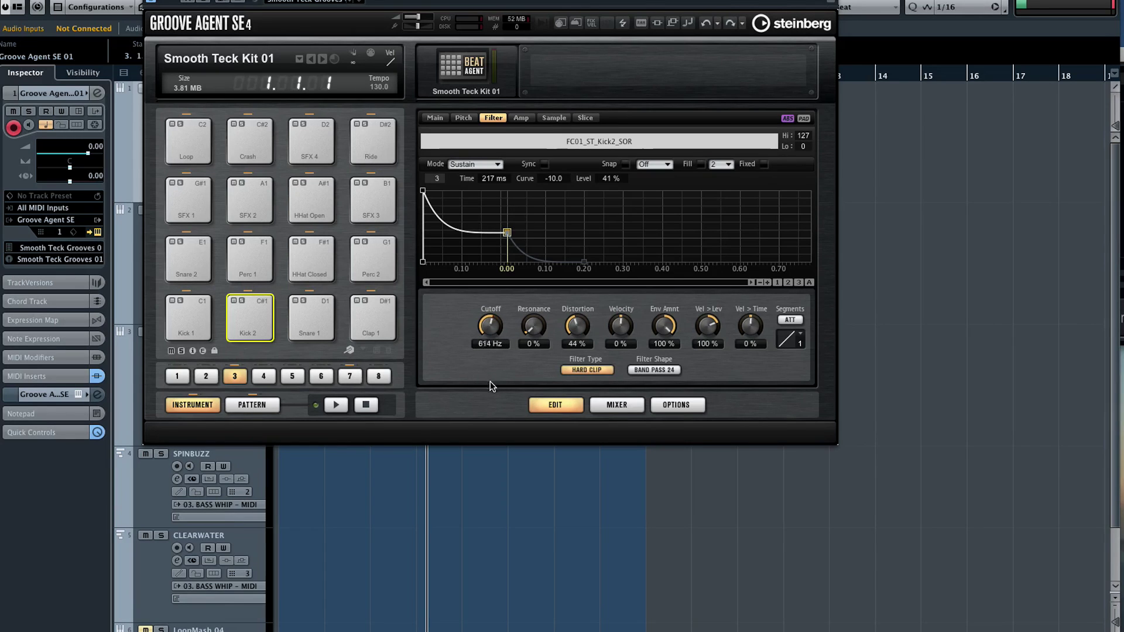
{"action": "left_click", "coordinate": [254, 308]}
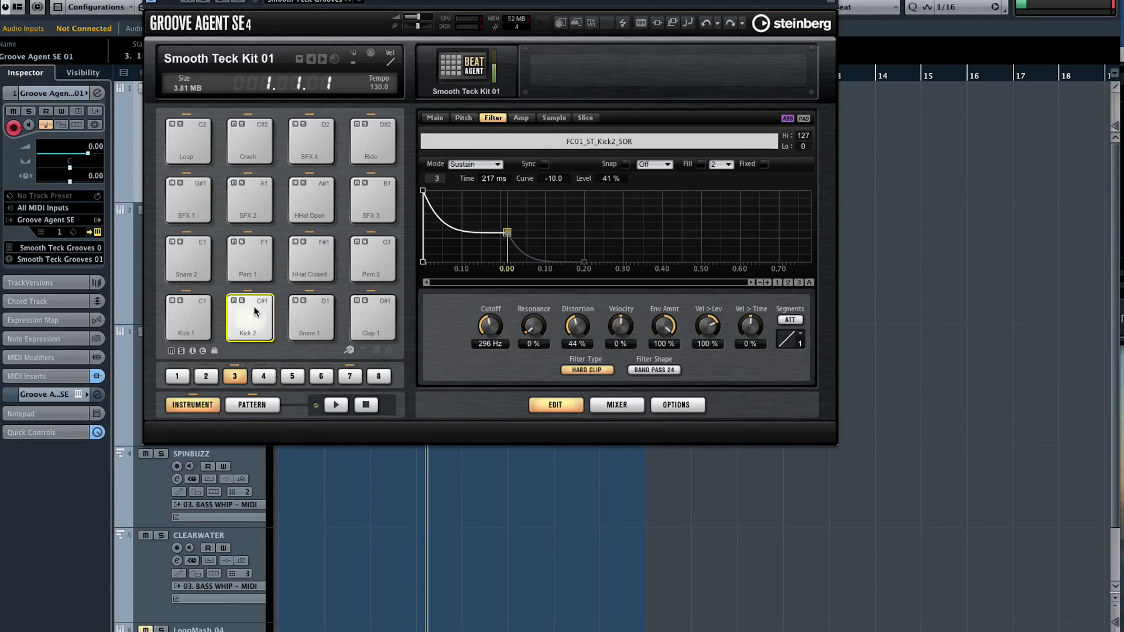
{"action": "left_click", "coordinate": [654, 370]}
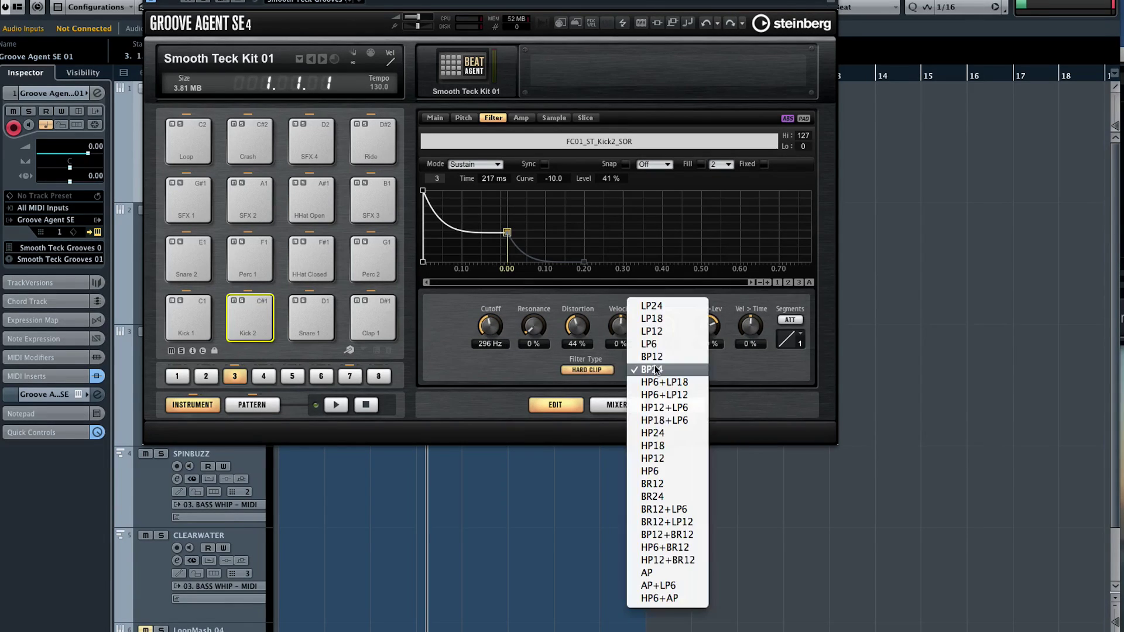
{"action": "left_click", "coordinate": [651, 331]}
{"action": "left_click", "coordinate": [250, 308]}
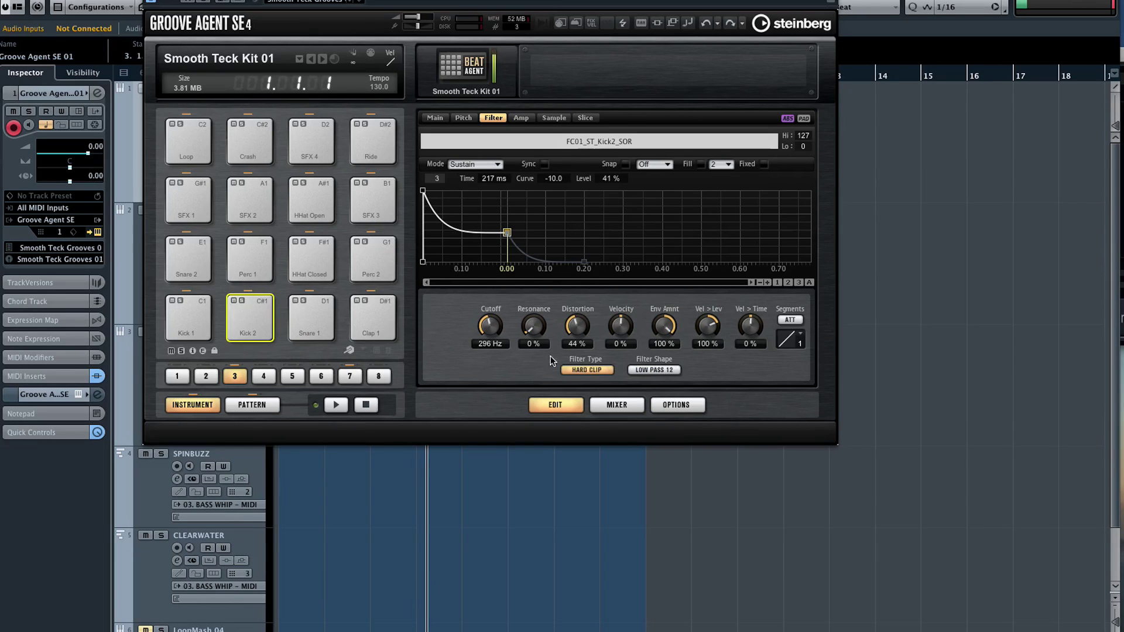
{"action": "left_click", "coordinate": [654, 370]}
{"action": "left_click", "coordinate": [336, 486]}
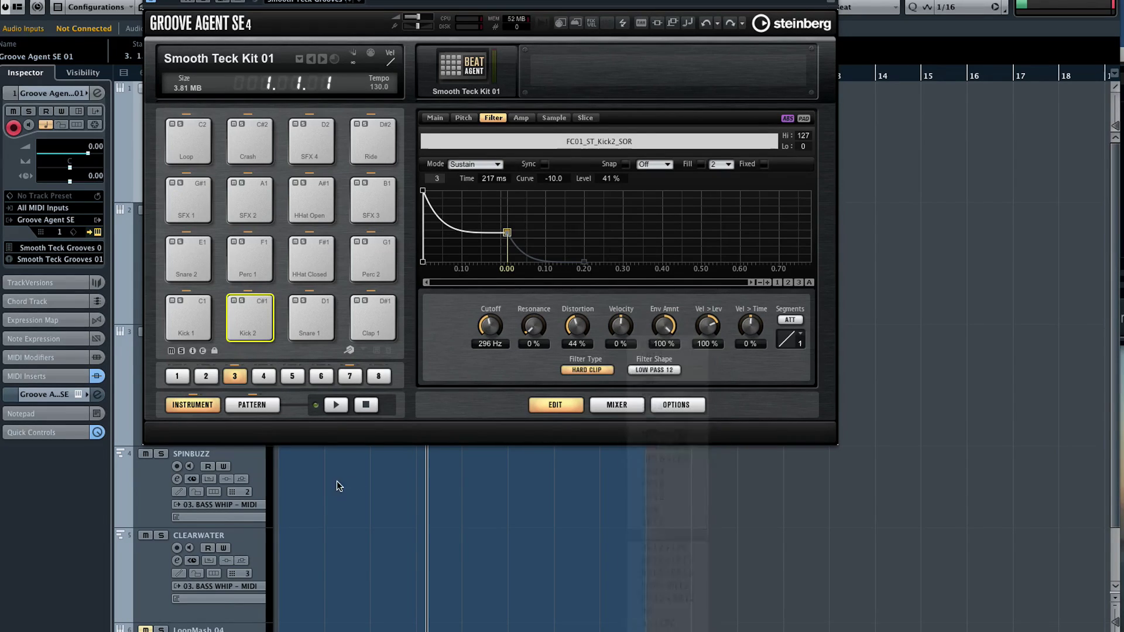
{"action": "left_click", "coordinate": [252, 300]}
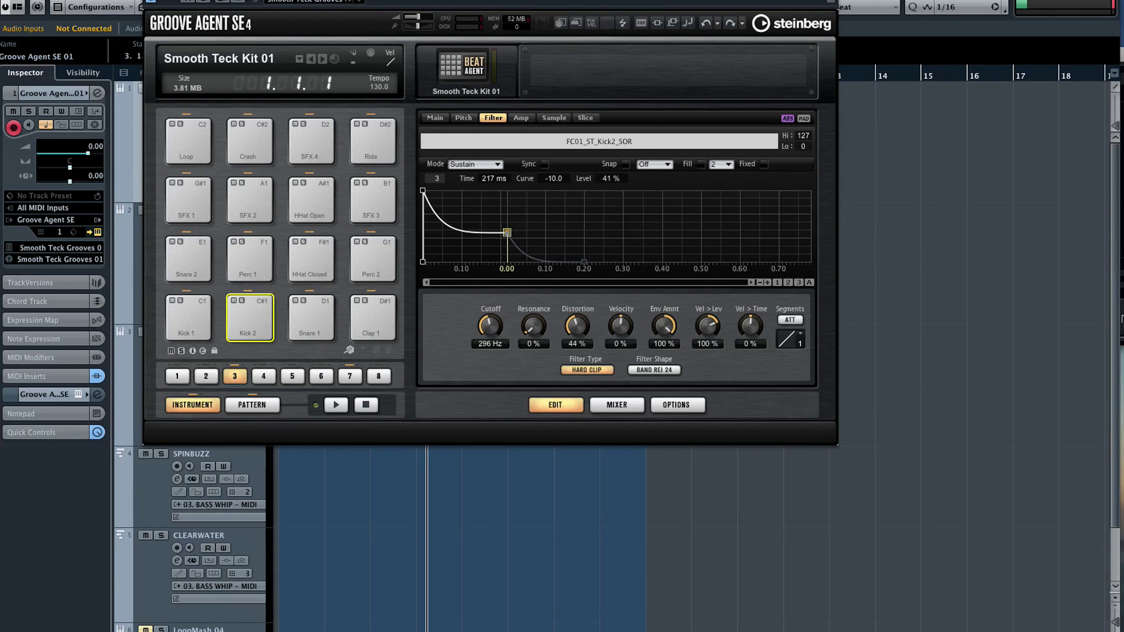
{"action": "left_click", "coordinate": [309, 319]}
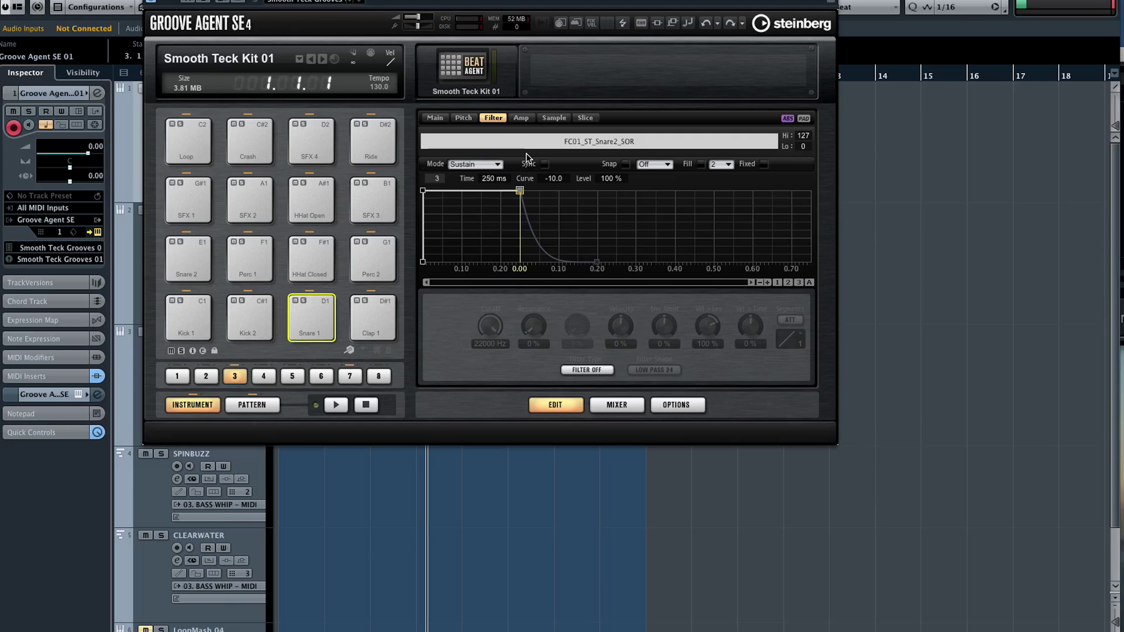
Step: Raise Snare 1's AUX 1 send to about -4.6 and audition it through Reverb on AUX FX 1
{"action": "left_click", "coordinate": [518, 118]}
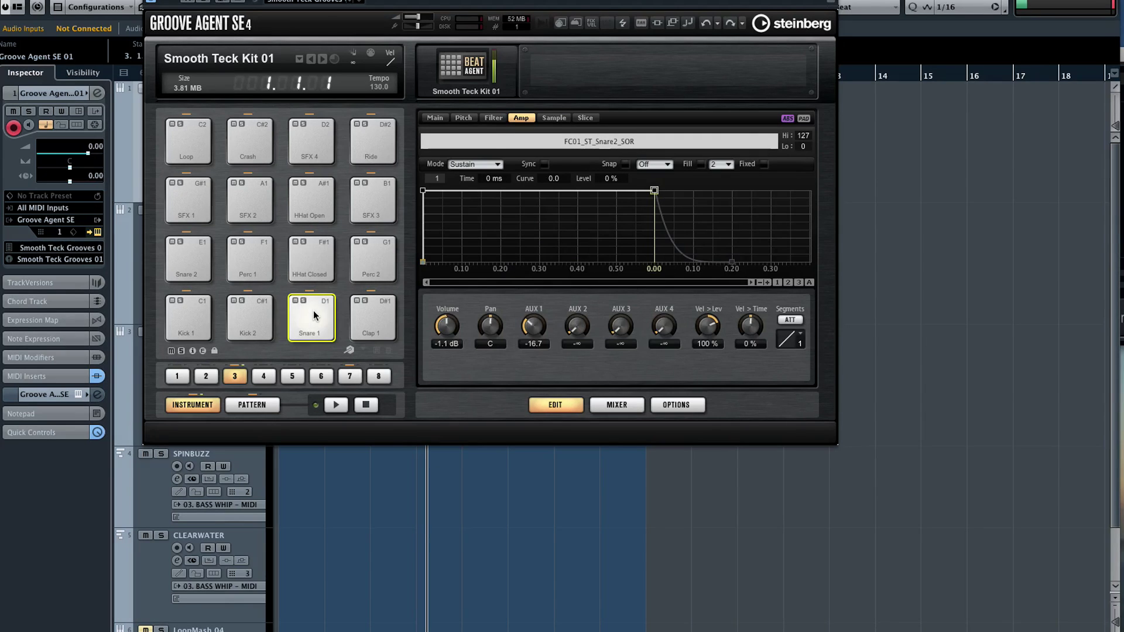
{"action": "left_click_drag", "start_coordinate": [533, 330], "coordinate": [532, 296]}
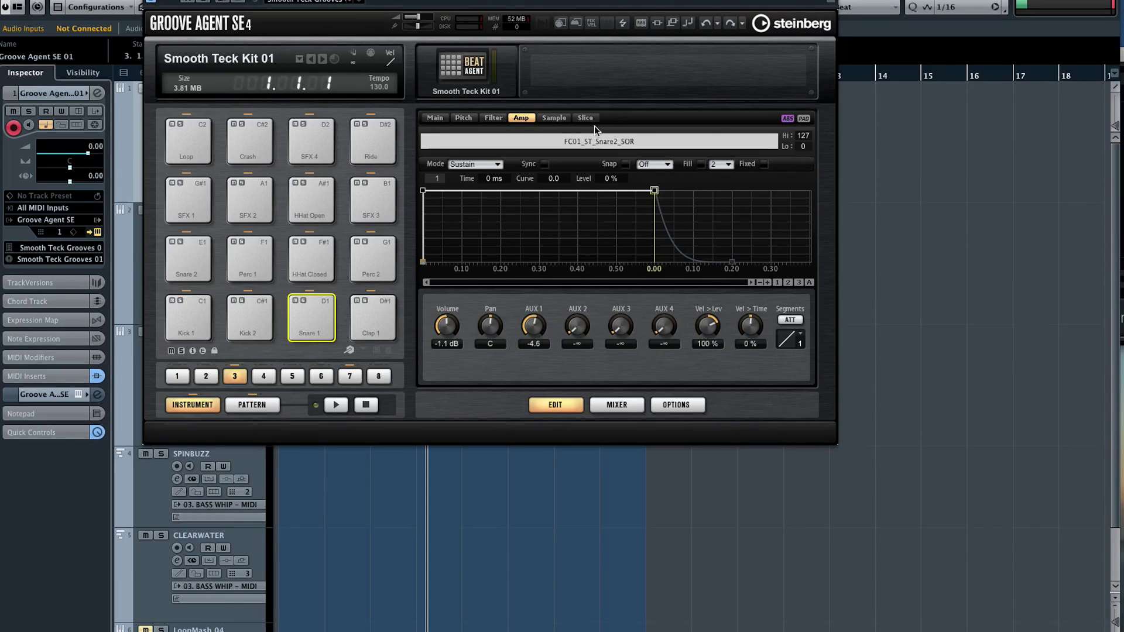
{"action": "left_click", "coordinate": [607, 411]}
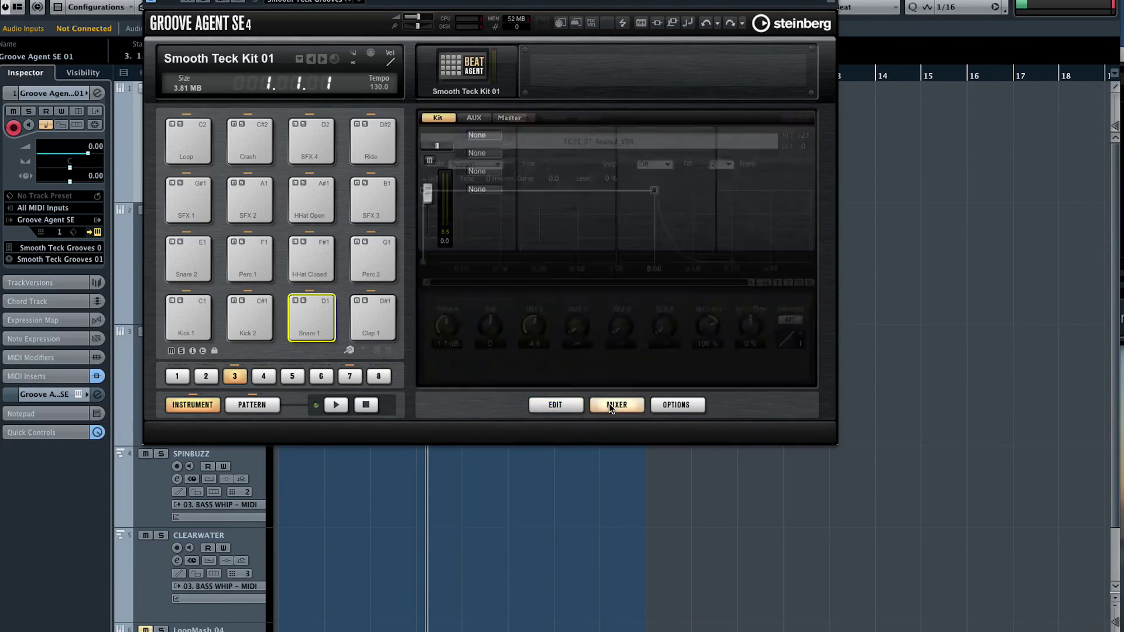
{"action": "left_click", "coordinate": [474, 118]}
{"action": "left_click", "coordinate": [487, 134]}
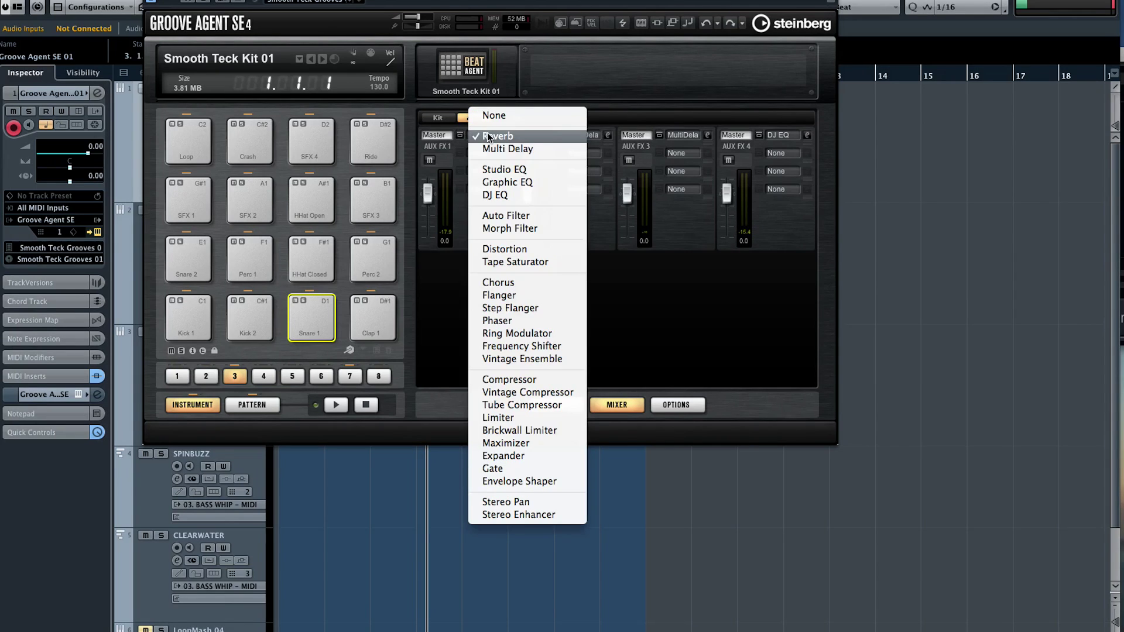
{"action": "left_click", "coordinate": [487, 136]}
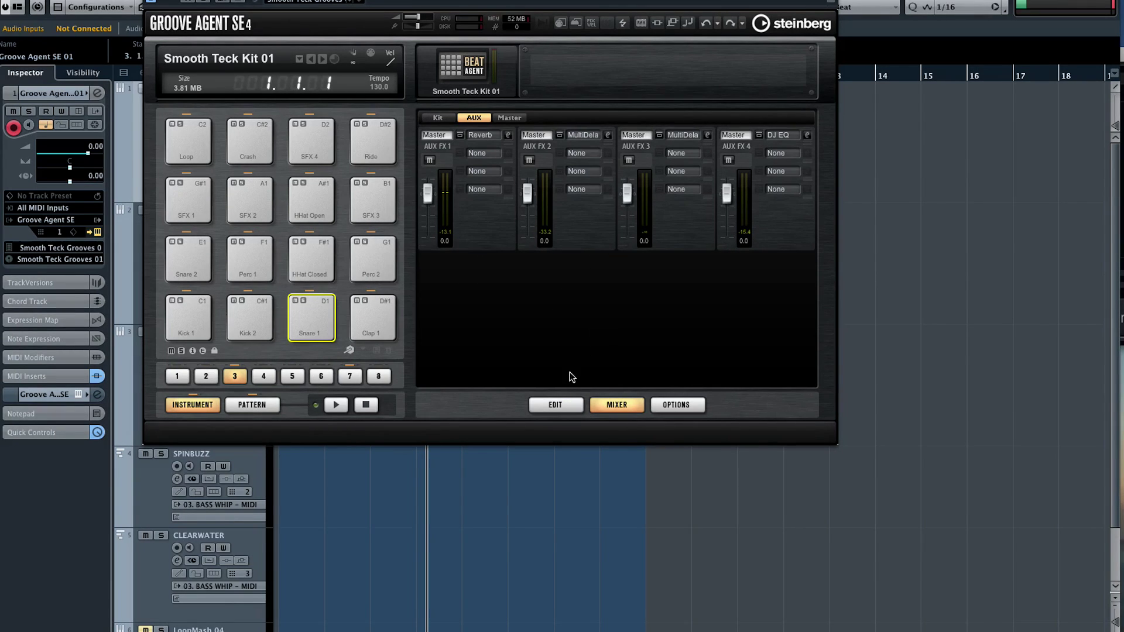
{"action": "left_click", "coordinate": [555, 404]}
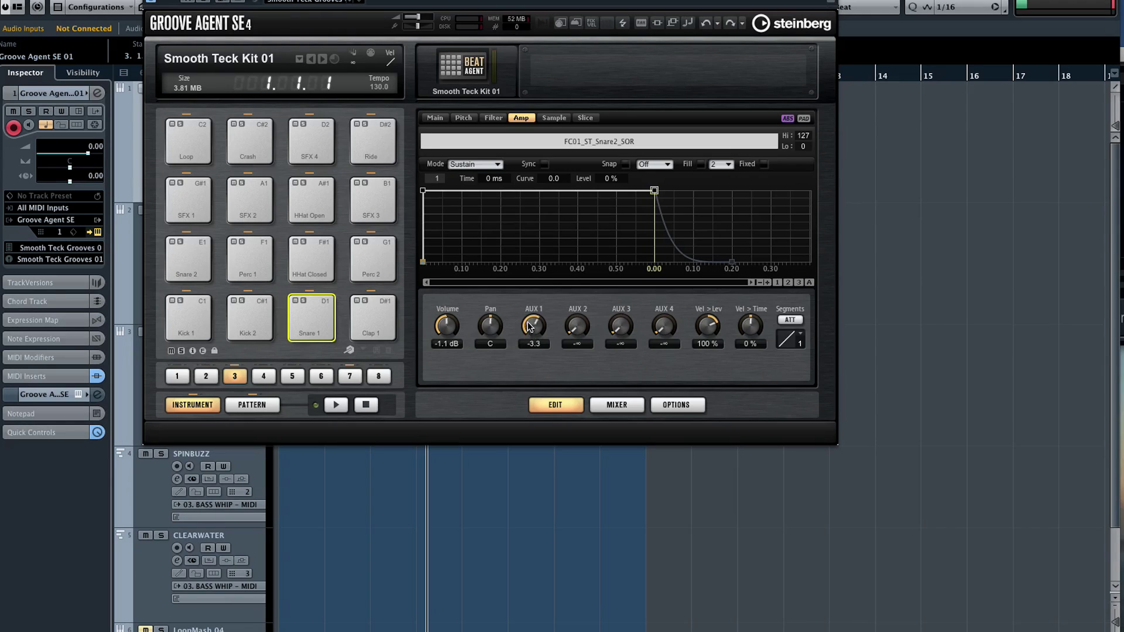
{"action": "left_click", "coordinate": [618, 404]}
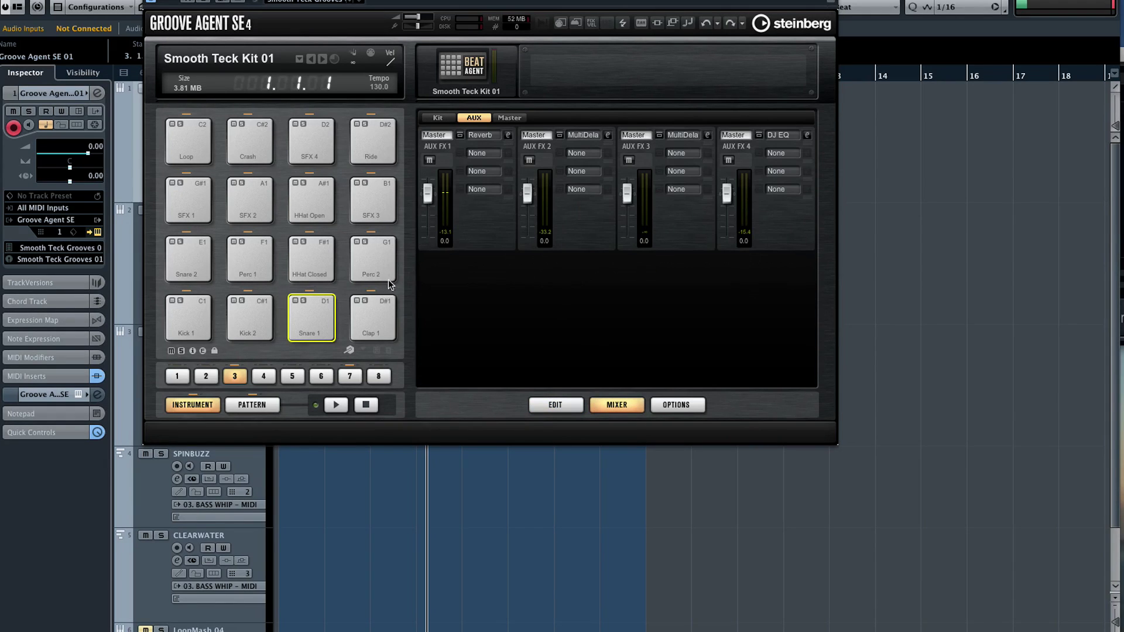
{"action": "left_click", "coordinate": [311, 316]}
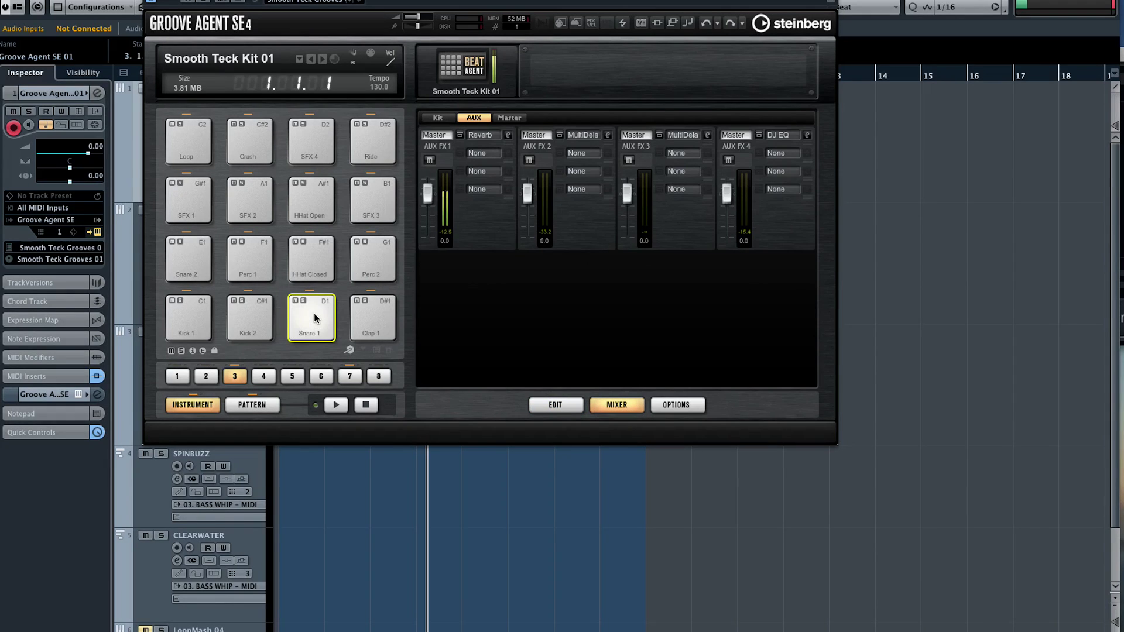
Step: Try Multi Delay on AUX FX 1, then clear the slot and reposition the Groove Agent window
{"action": "left_click", "coordinate": [487, 133]}
{"action": "left_click", "coordinate": [486, 151]}
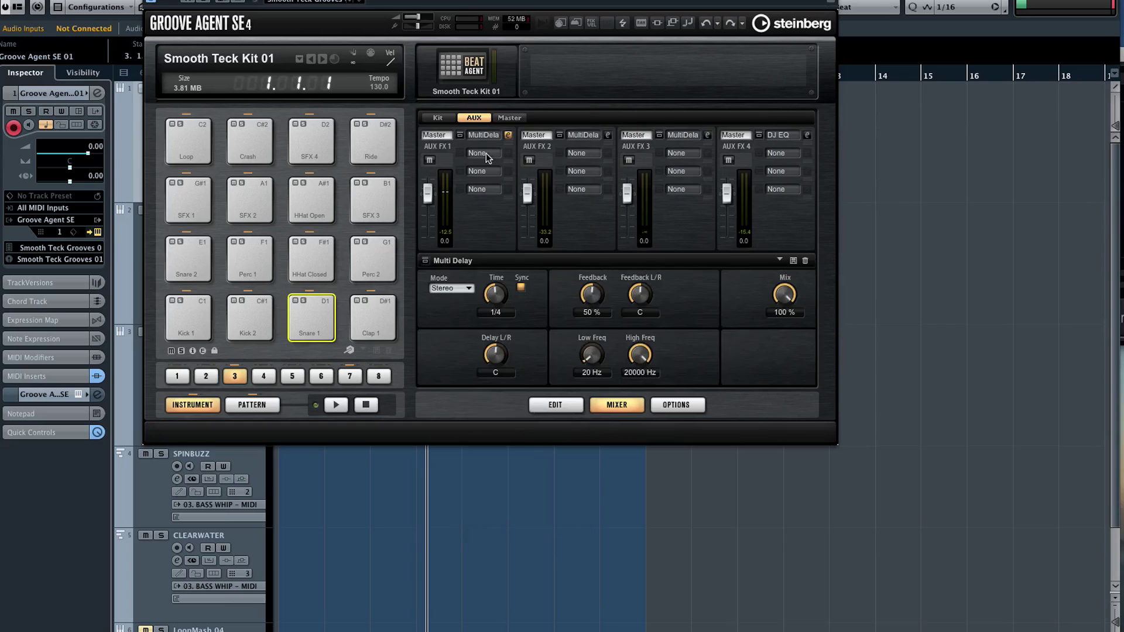
{"action": "left_click", "coordinate": [319, 312]}
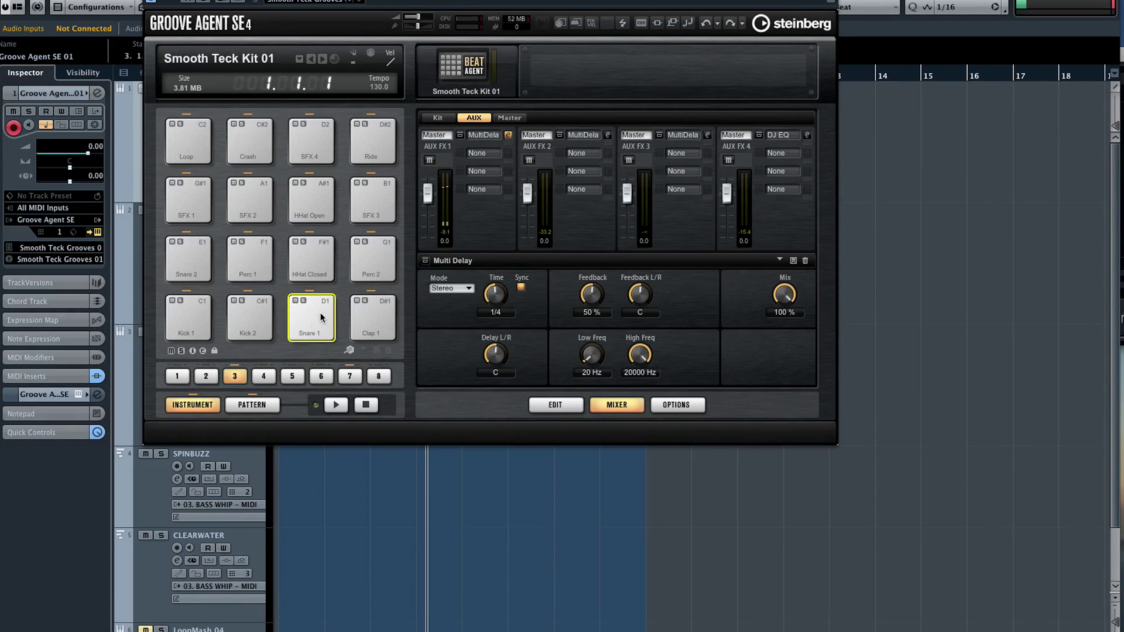
{"action": "left_click", "coordinate": [487, 134]}
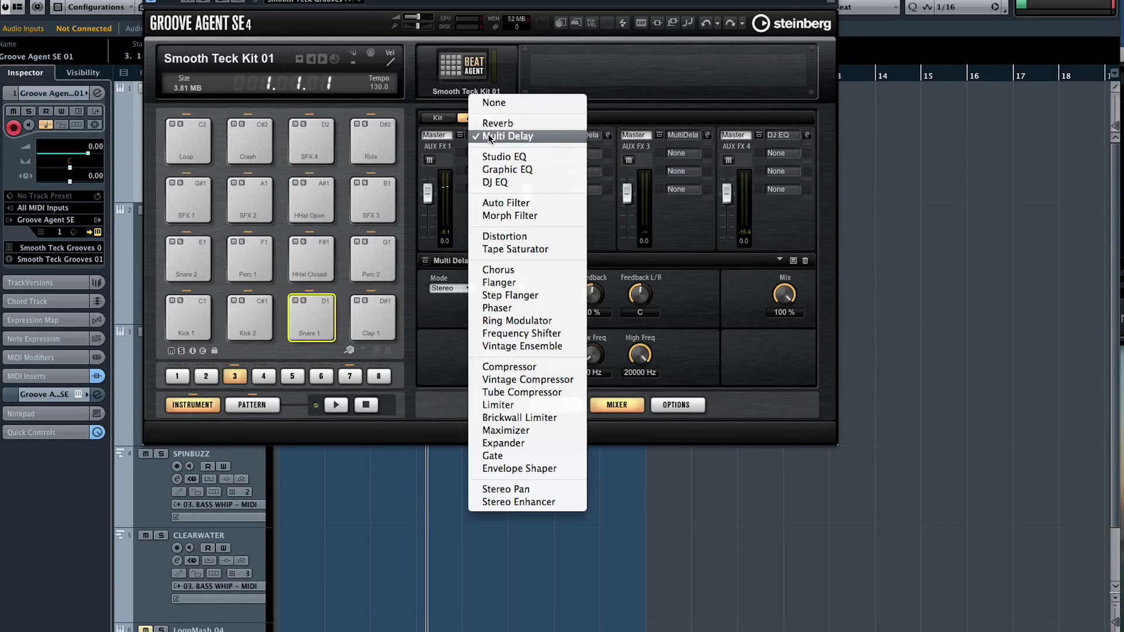
{"action": "left_click", "coordinate": [502, 99]}
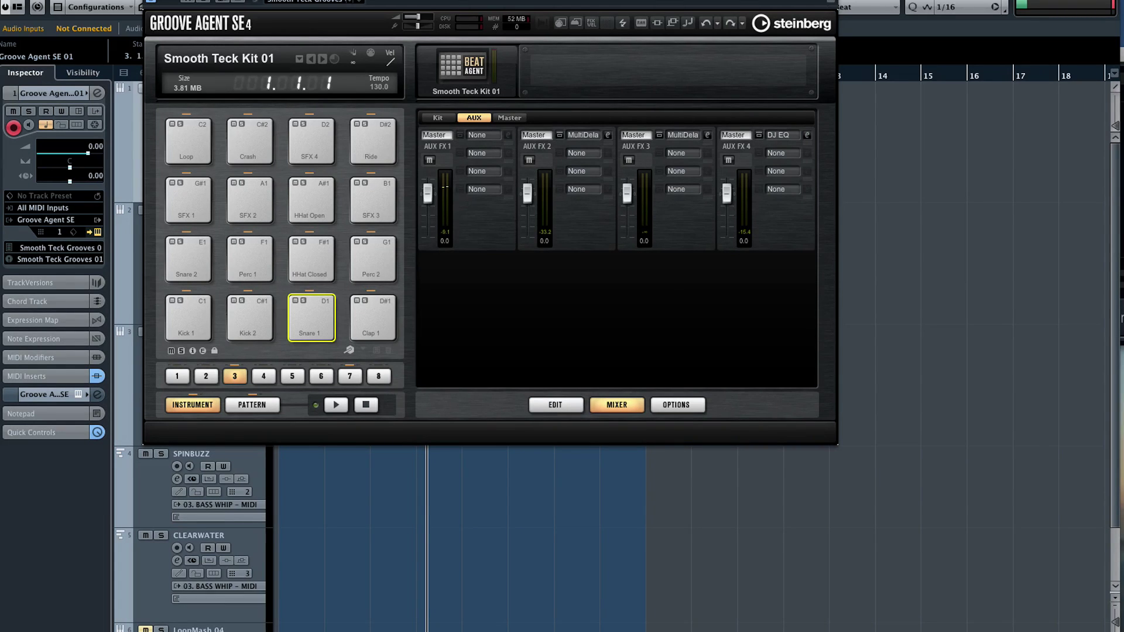
{"action": "left_click_drag", "start_coordinate": [385, 1], "coordinate": [523, 76]}
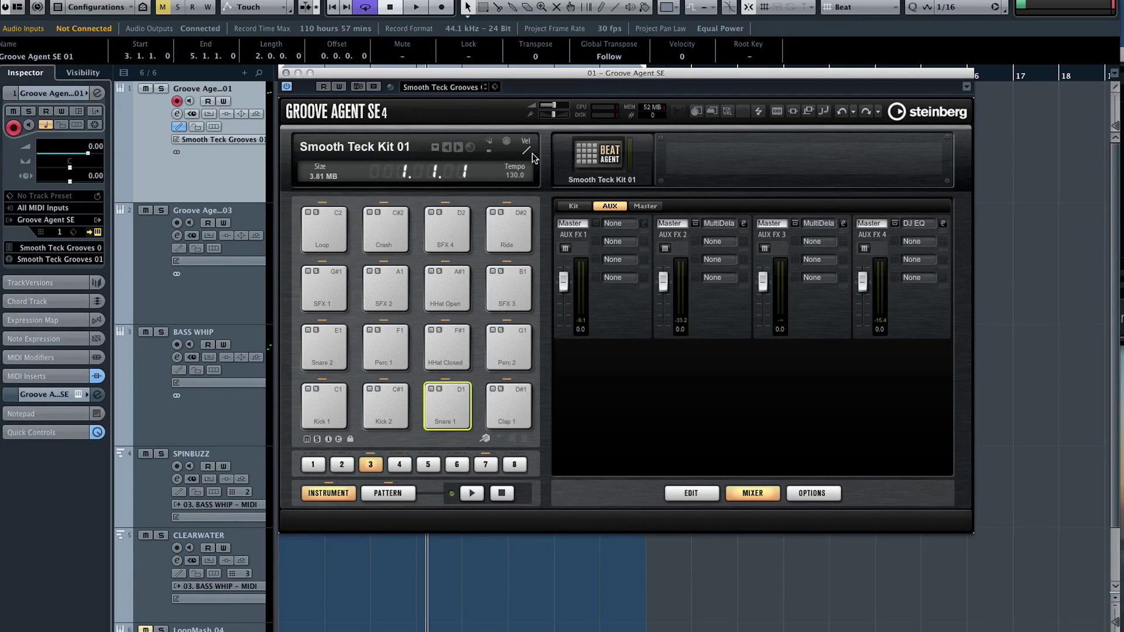
Step: View the snare's Main edit page, then show pattern pads with the Groove Agent SE 01 library selected
{"action": "left_click", "coordinate": [694, 493]}
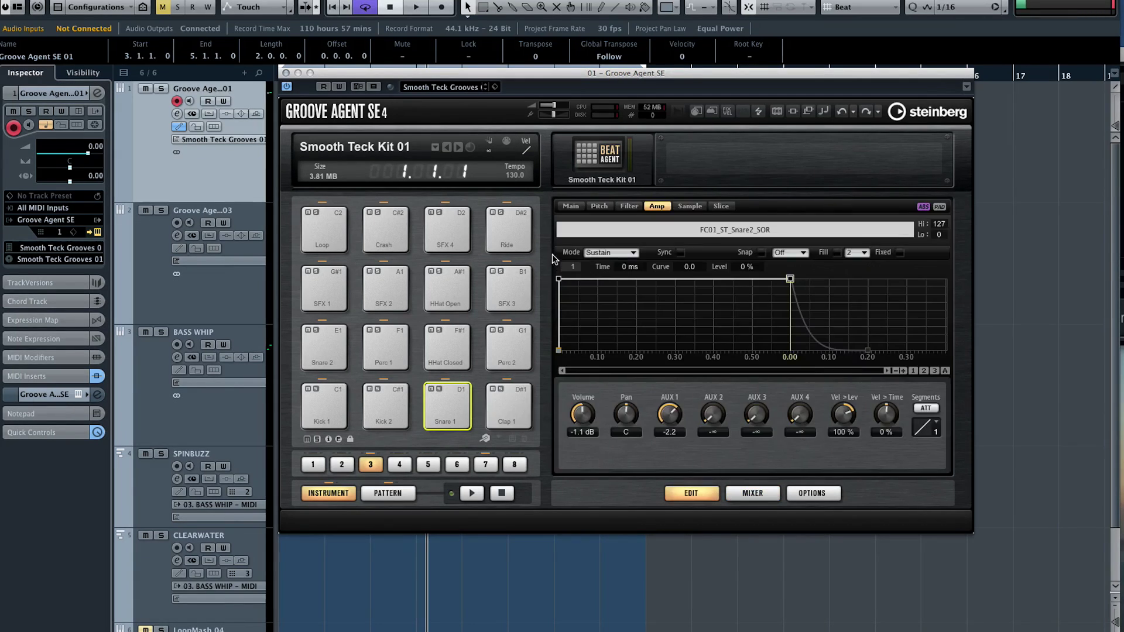
{"action": "left_click", "coordinate": [568, 207]}
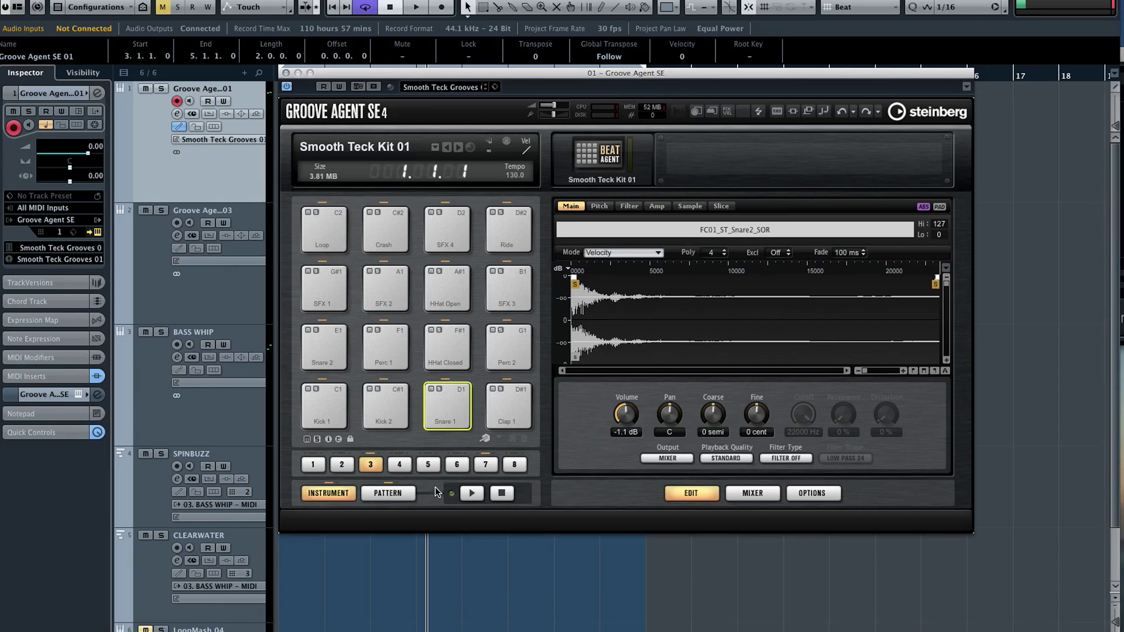
{"action": "left_click", "coordinate": [387, 493]}
{"action": "left_click", "coordinate": [650, 294]}
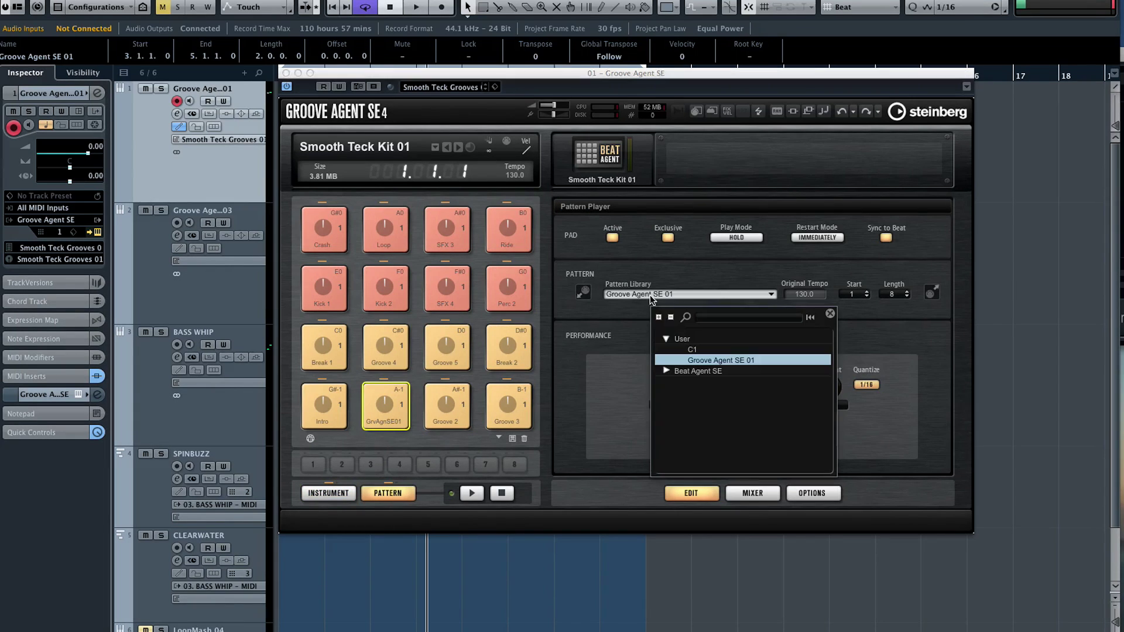
{"action": "left_click", "coordinate": [684, 284]}
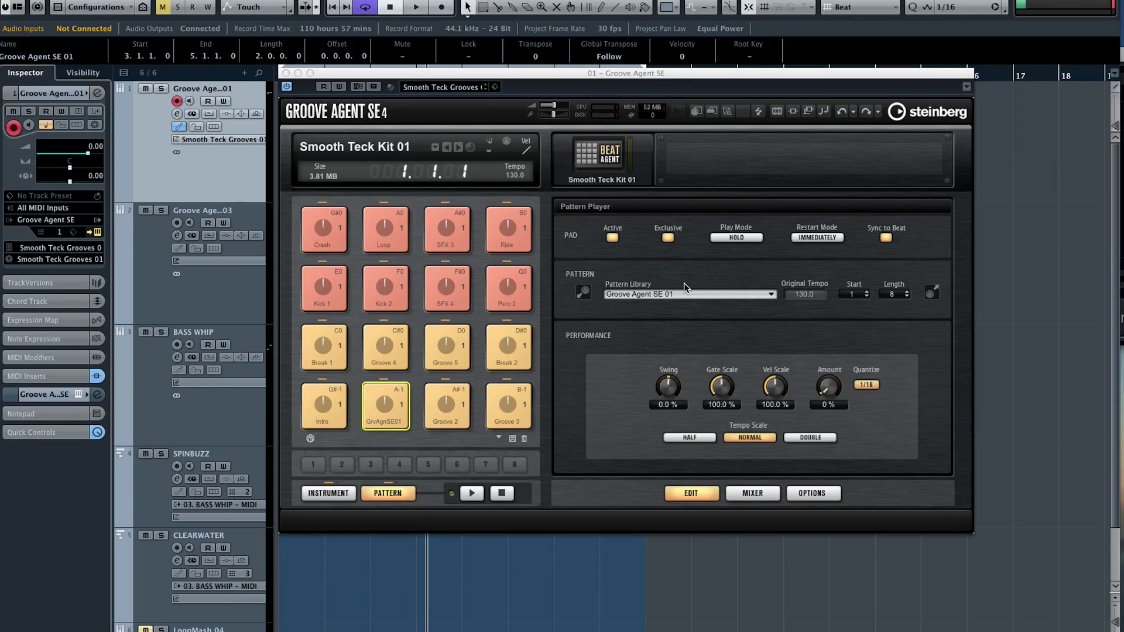